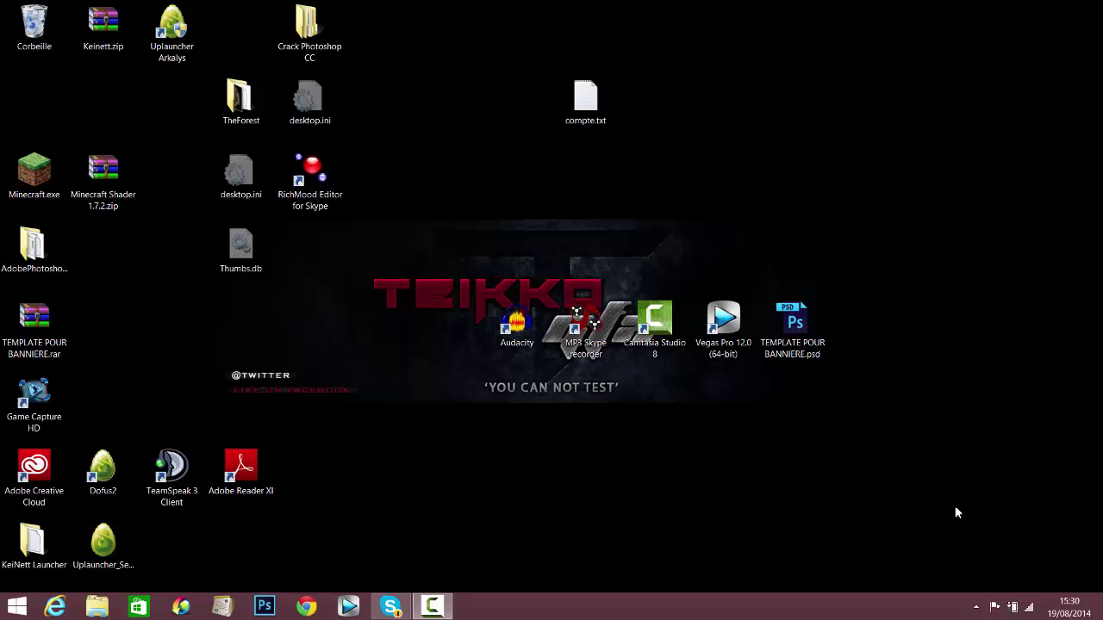
{"action": "left_click_drag", "start_coordinate": [901, 251], "coordinate": [830, 224]}
{"action": "left_click_drag", "start_coordinate": [793, 327], "coordinate": [672, 429]}
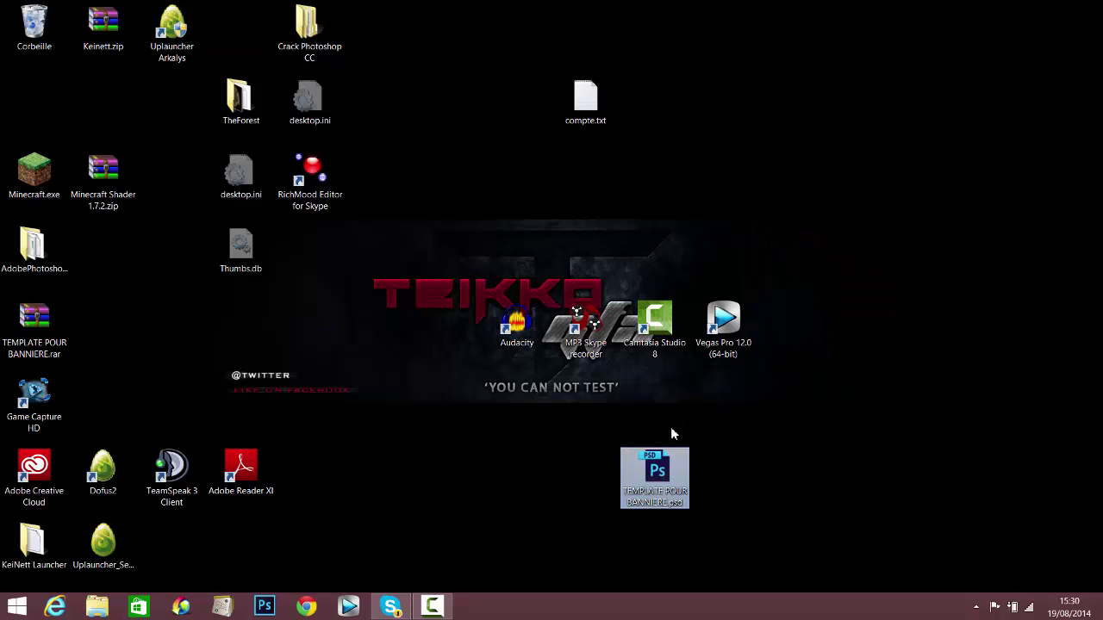
{"action": "left_click_drag", "start_coordinate": [719, 399], "coordinate": [746, 404]}
{"action": "left_click_drag", "start_coordinate": [662, 484], "coordinate": [797, 327]}
{"action": "left_click_drag", "start_coordinate": [913, 255], "coordinate": [757, 501]}
{"action": "left_click_drag", "start_coordinate": [757, 501], "coordinate": [829, 250]}
{"action": "left_click", "coordinate": [832, 258]}
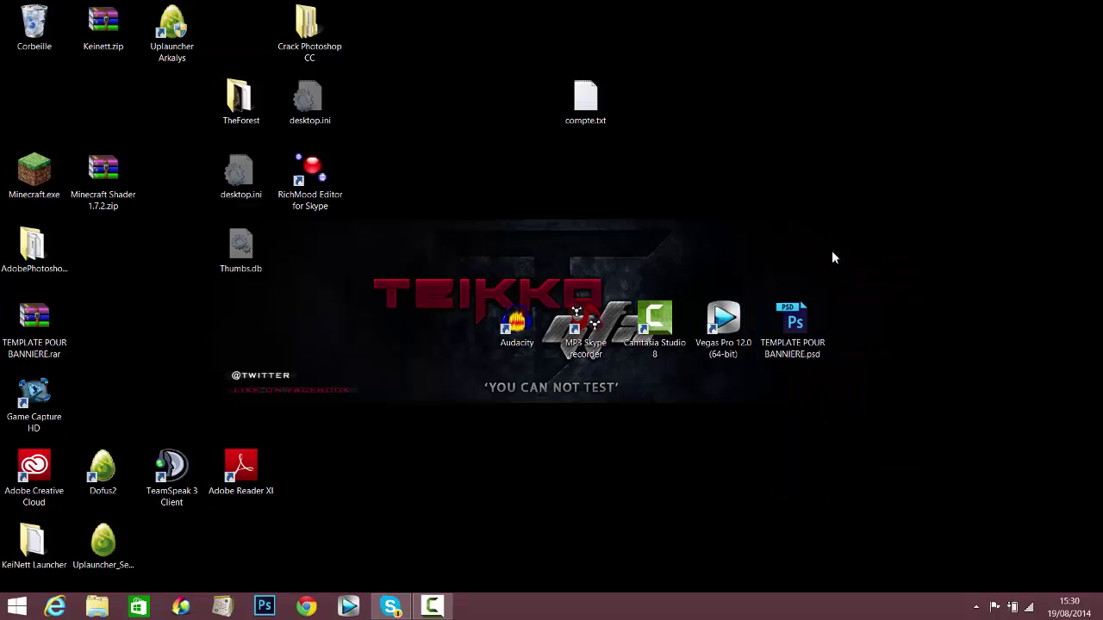
- Open the banner template file TEMPLATE POUR BANNIERE.psd from the desktop in Photoshop
{"action": "double_click", "coordinate": [792, 327]}
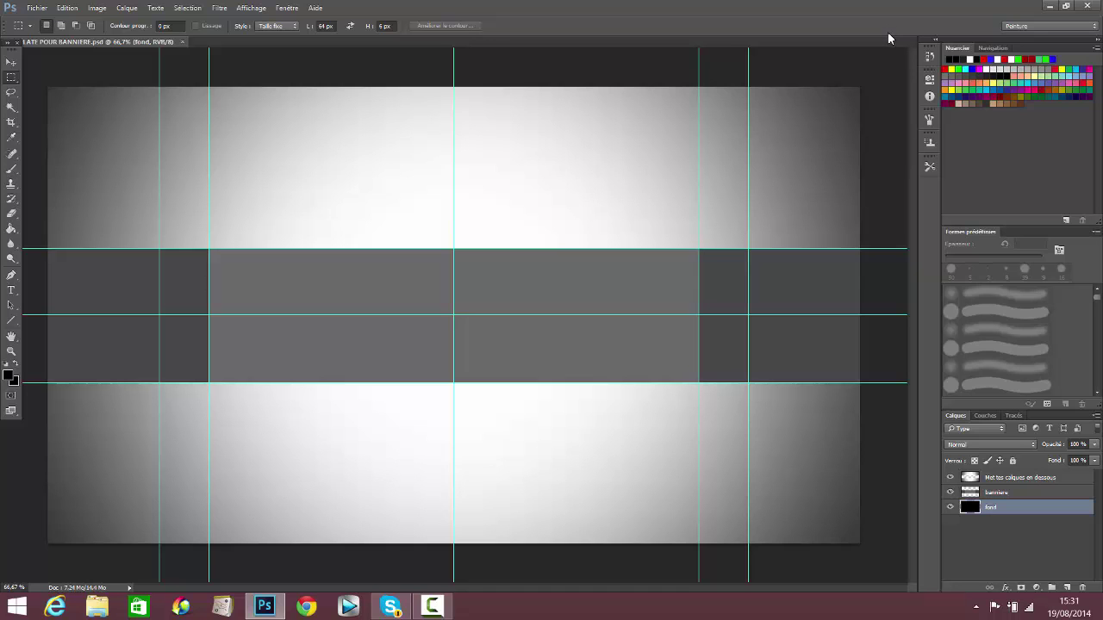
- Start placing an embedded file and browse to the GFX 1 folder inside GFX PACK on the Elements (F:) drive
{"action": "left_click", "coordinate": [37, 7]}
{"action": "left_click", "coordinate": [107, 198]}
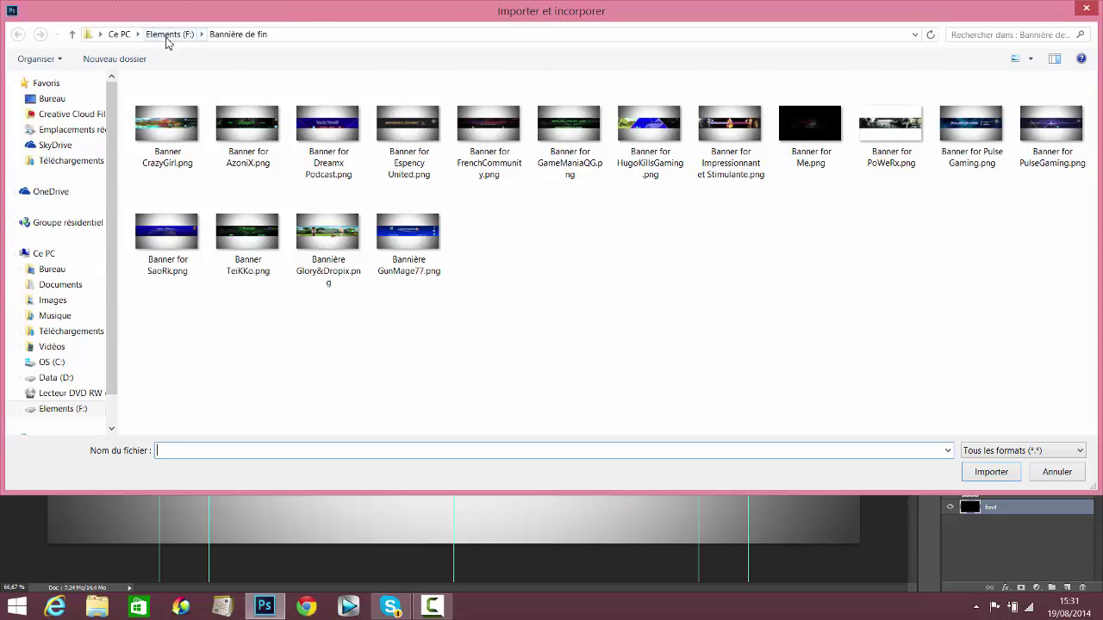
{"action": "left_click", "coordinate": [167, 36]}
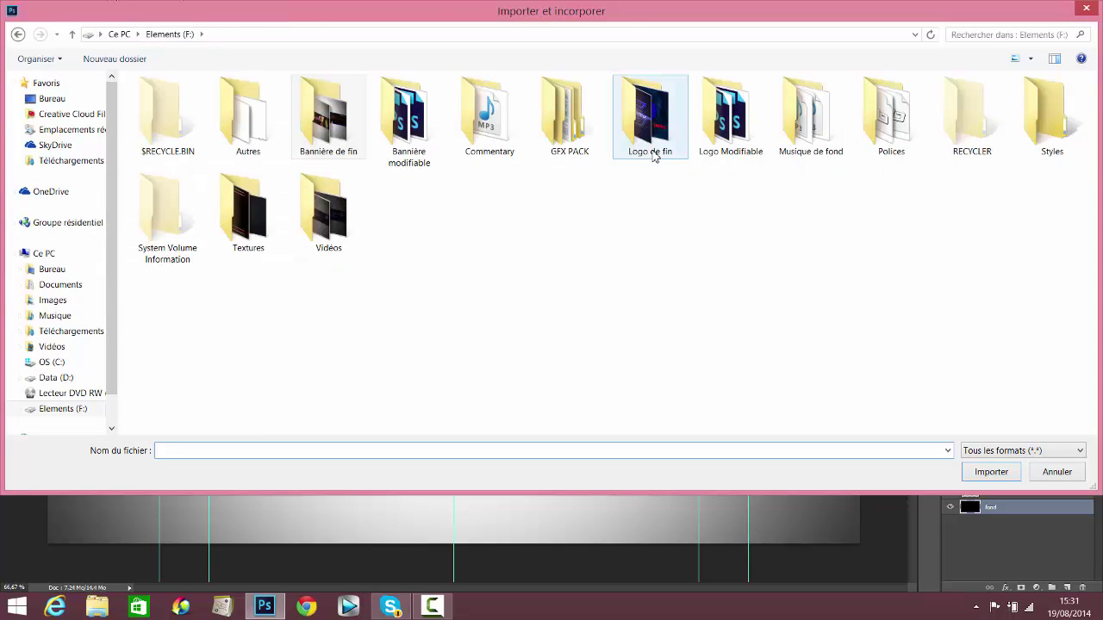
{"action": "double_click", "coordinate": [569, 119]}
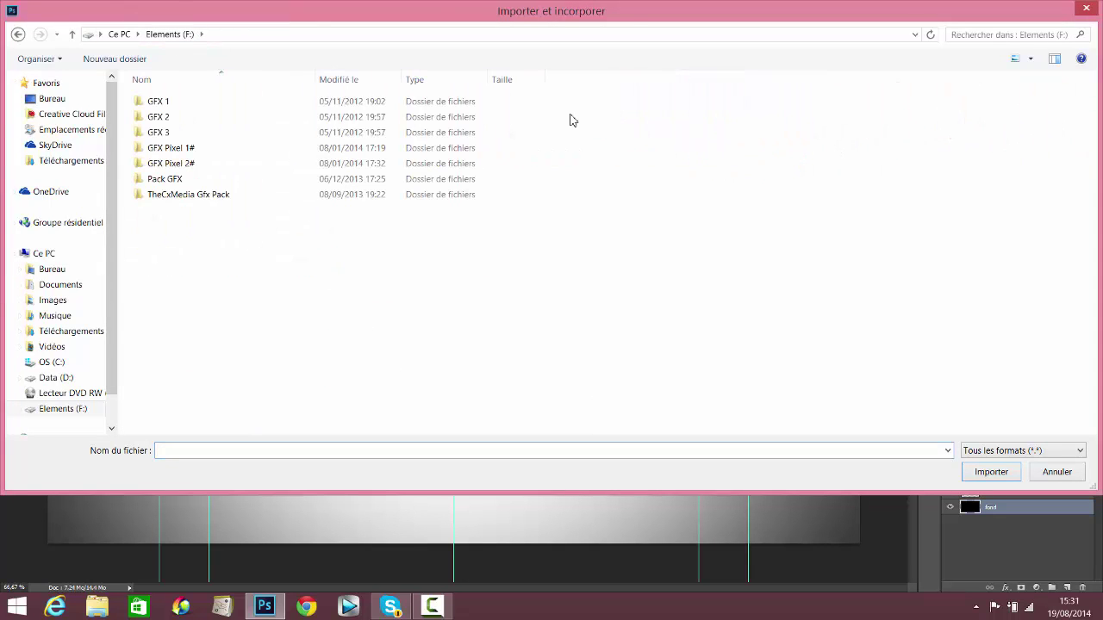
{"action": "double_click", "coordinate": [191, 101]}
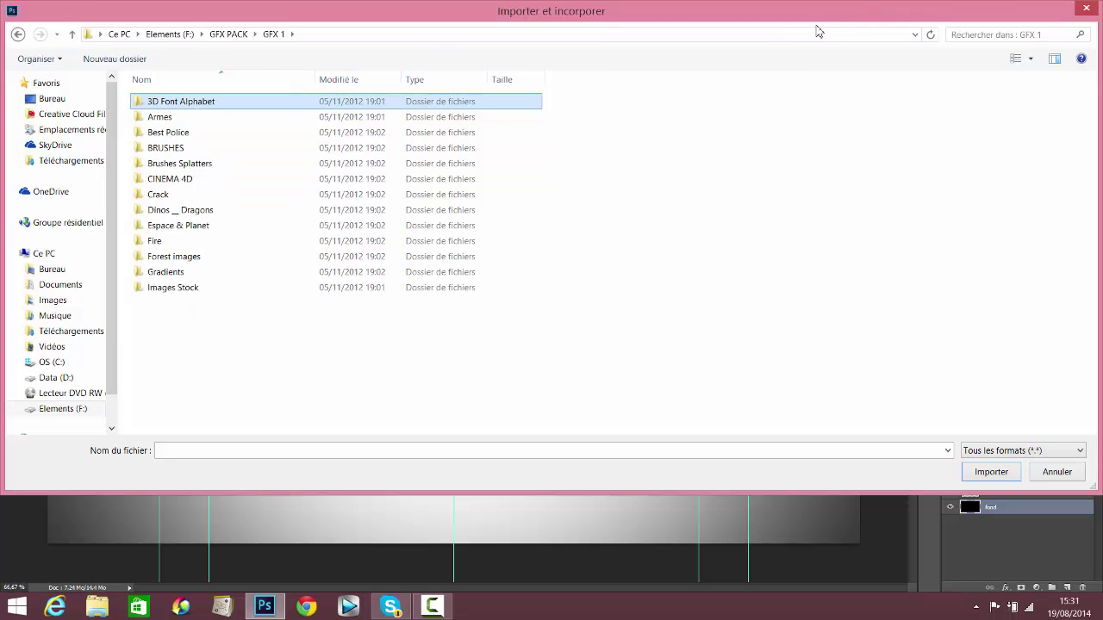
{"action": "left_click", "coordinate": [17, 35]}
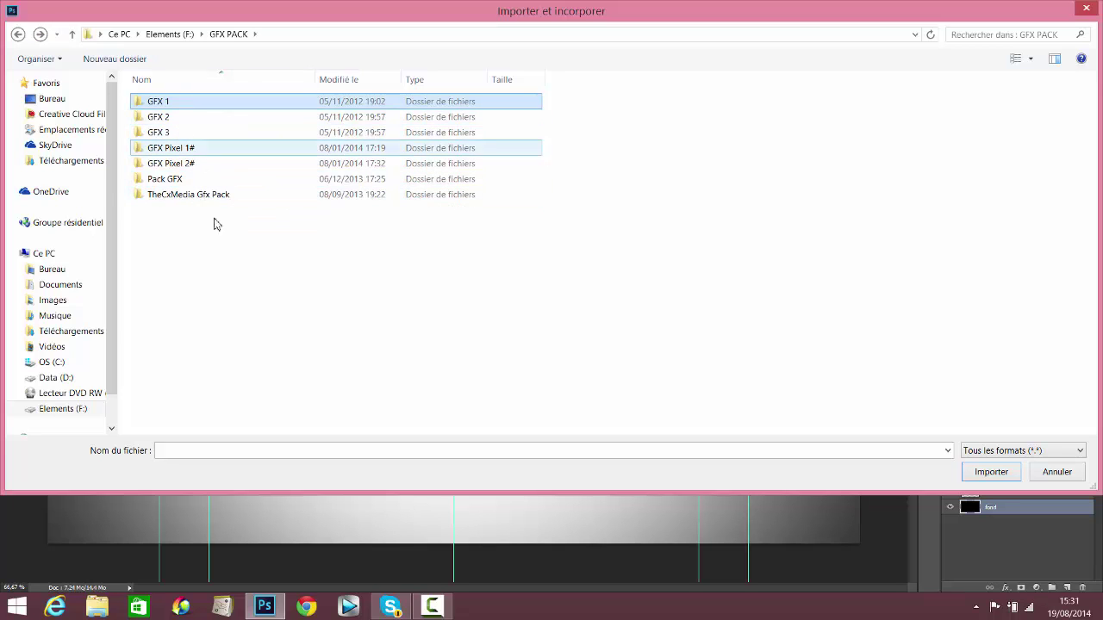
{"action": "left_click", "coordinate": [234, 277]}
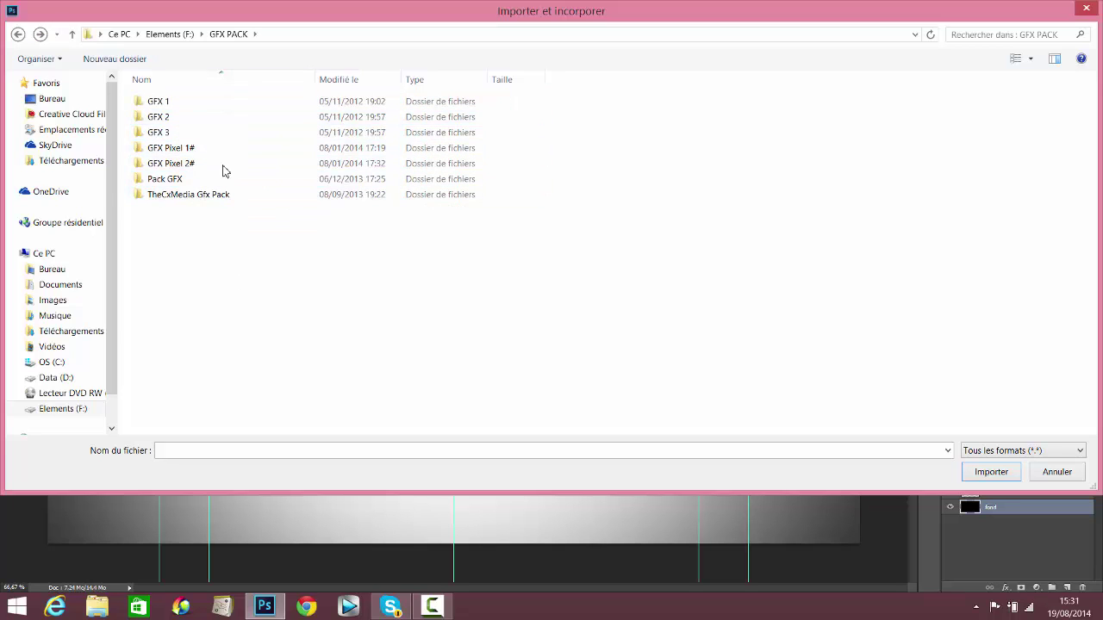
{"action": "left_click", "coordinate": [184, 104]}
{"action": "double_click", "coordinate": [183, 103]}
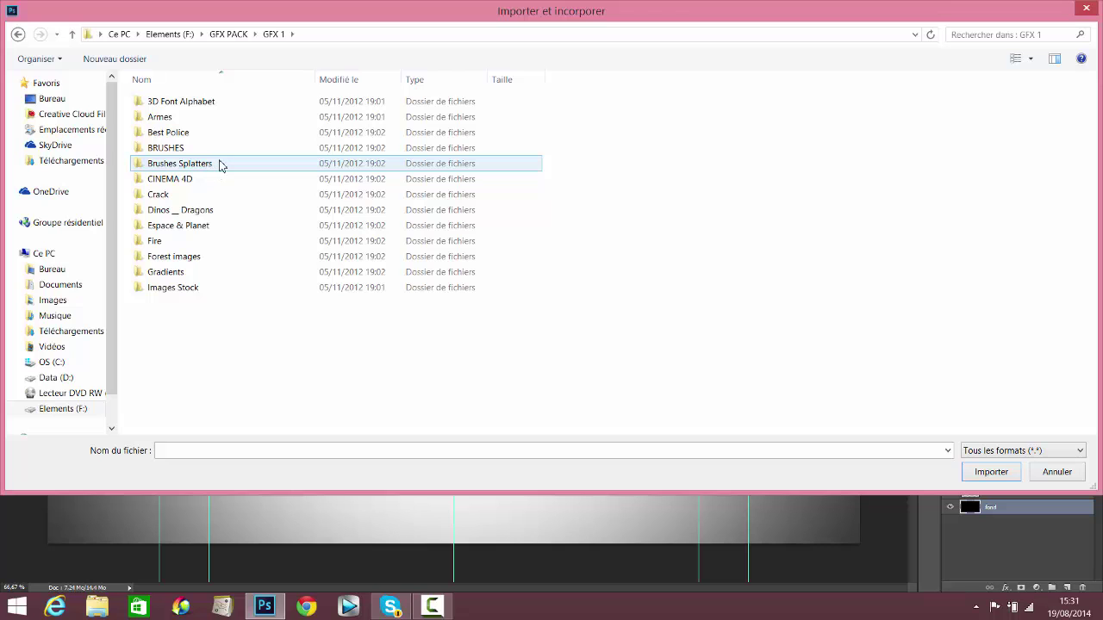
- Look through the weapon, font and brush resources in the Armes, Best Police, BRUSHES and Brushes Splatters folders of GFX 1
{"action": "double_click", "coordinate": [191, 102]}
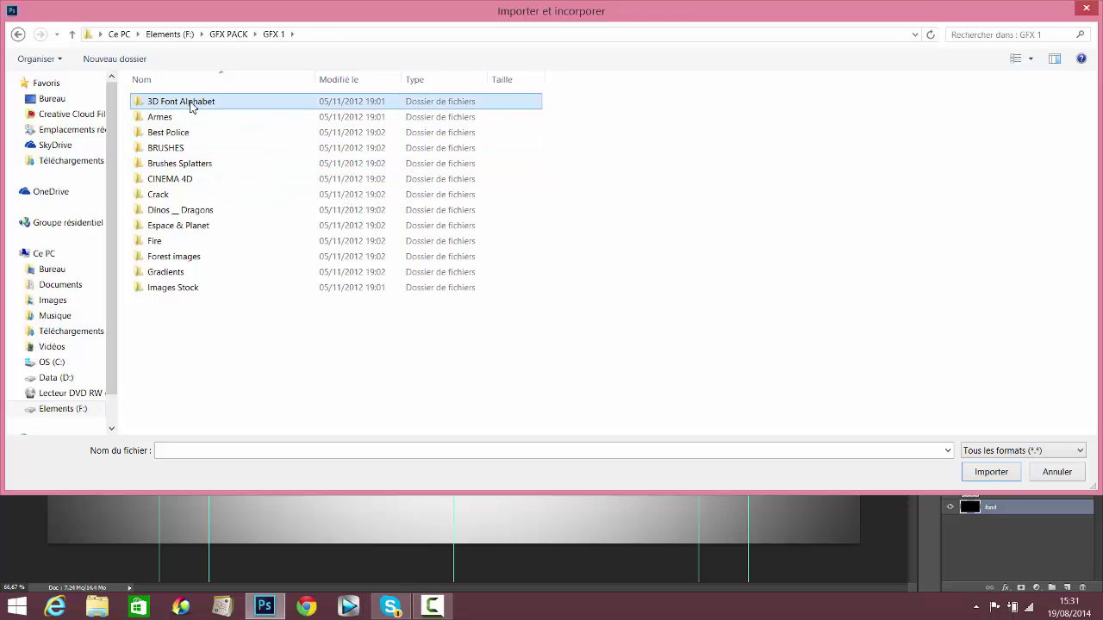
{"action": "left_click", "coordinate": [18, 34]}
{"action": "double_click", "coordinate": [159, 117]}
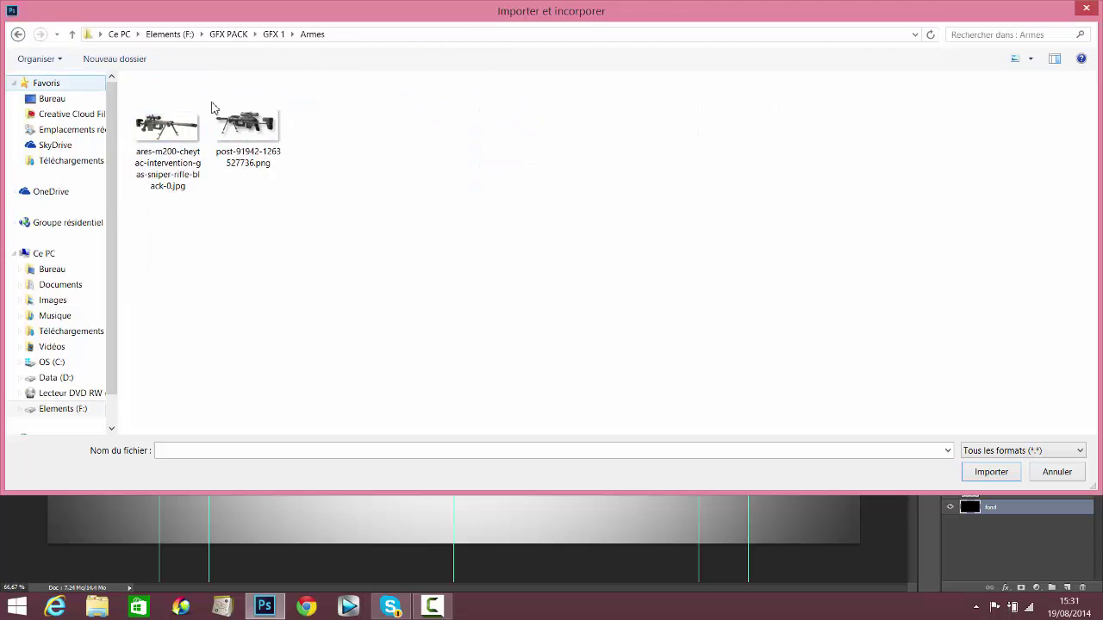
{"action": "left_click", "coordinate": [18, 35]}
{"action": "double_click", "coordinate": [173, 132]}
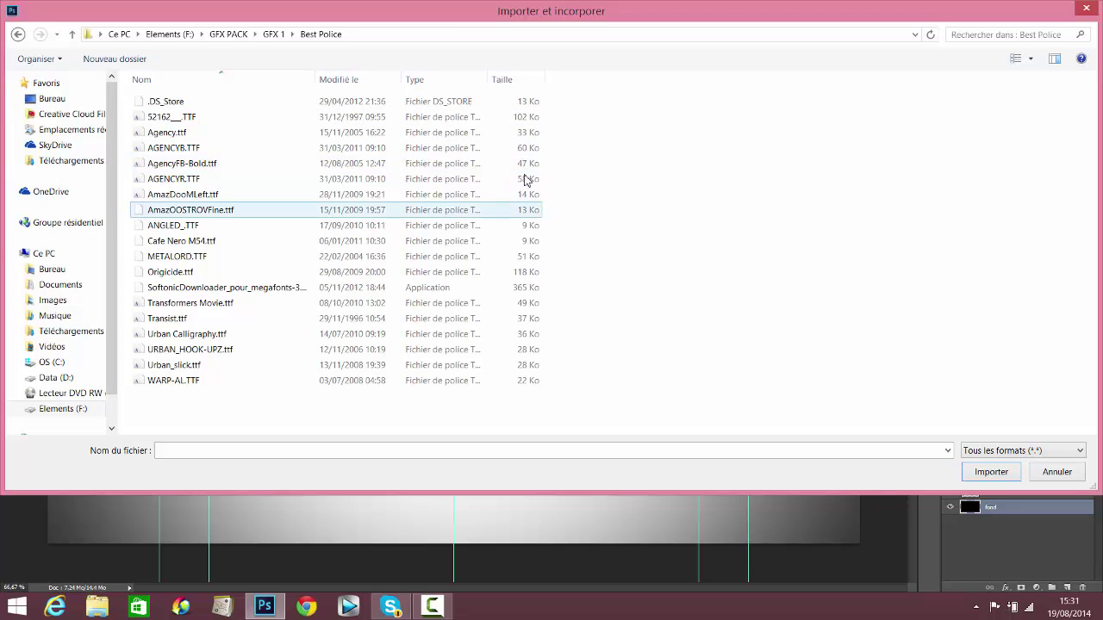
{"action": "left_click", "coordinate": [17, 34]}
{"action": "double_click", "coordinate": [221, 146]}
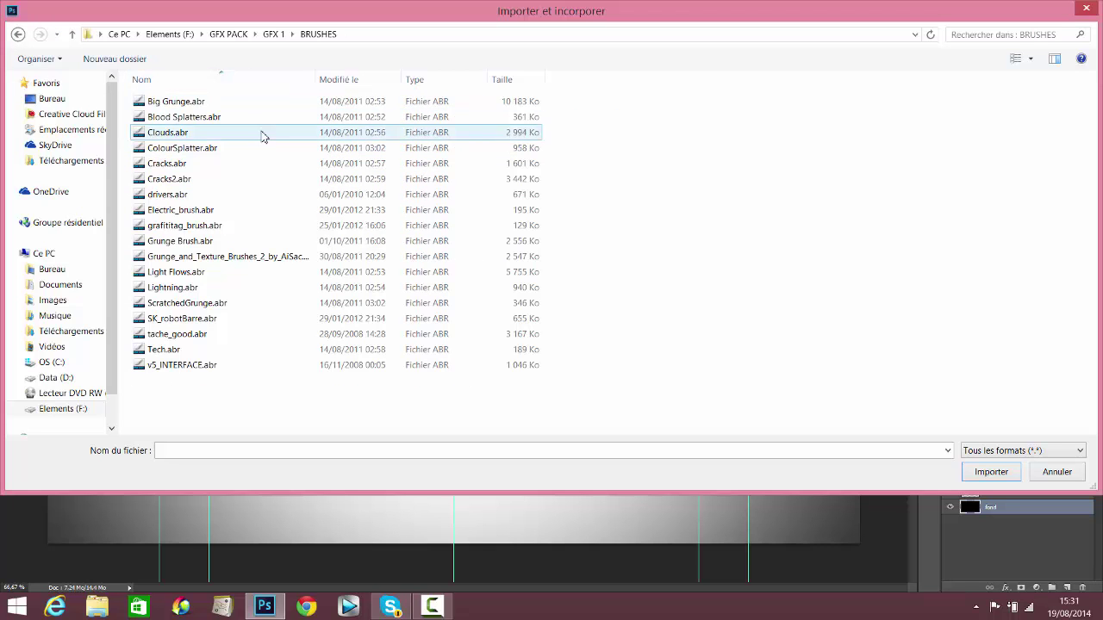
{"action": "left_click", "coordinate": [17, 35]}
{"action": "double_click", "coordinate": [176, 163]}
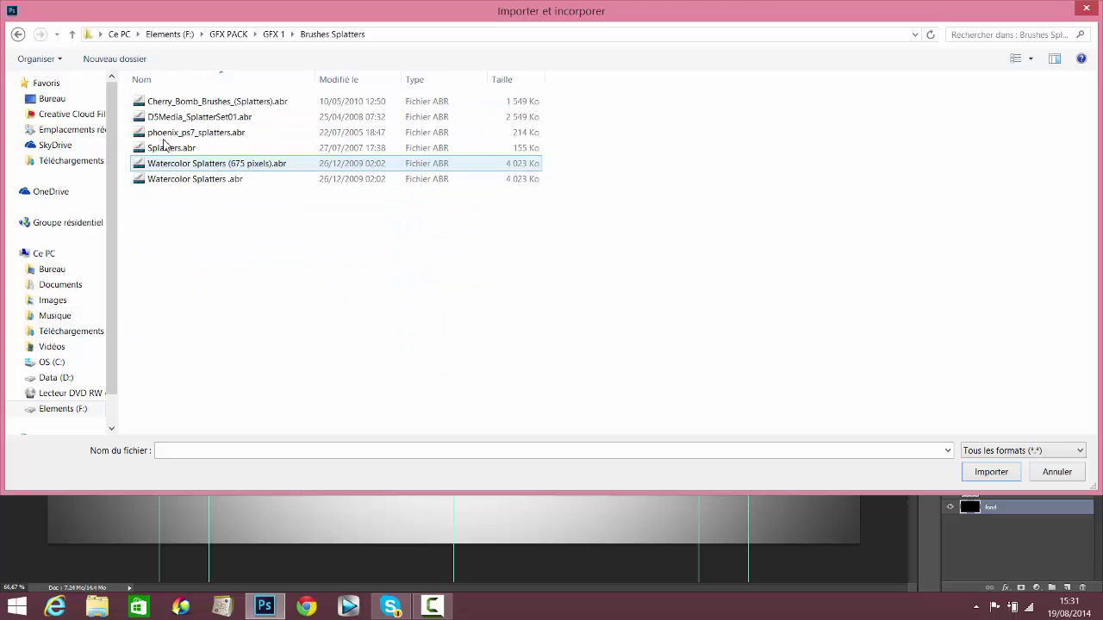
{"action": "left_click", "coordinate": [18, 34]}
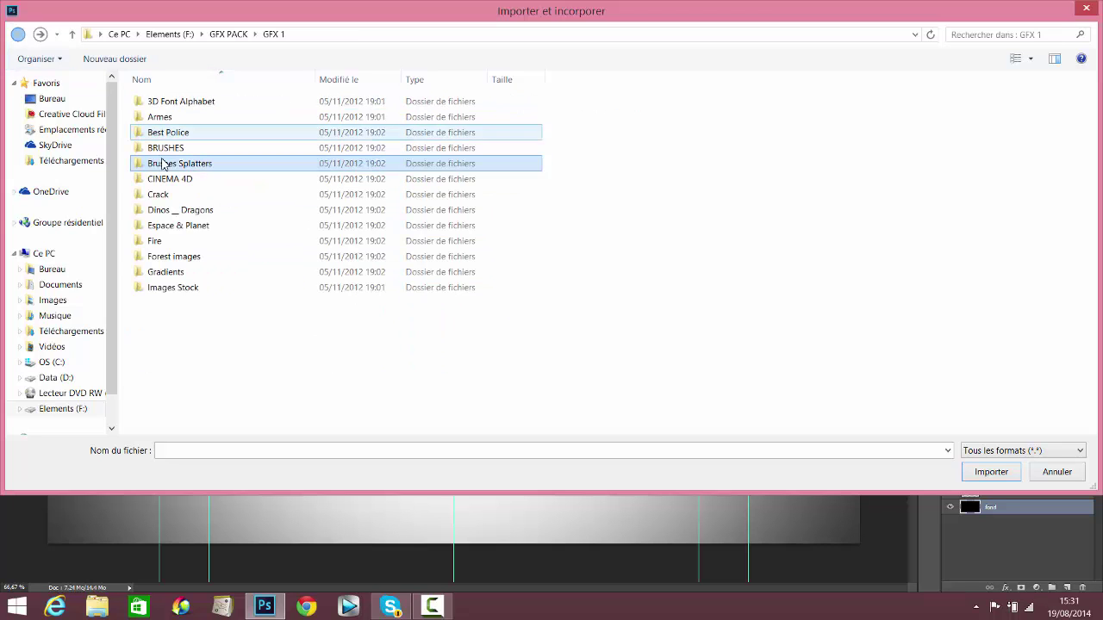
- Examine the images in the Dinos __ Dragons, Espace & Planet and Fire folders, and close the file dialog without importing anything
{"action": "double_click", "coordinate": [216, 214]}
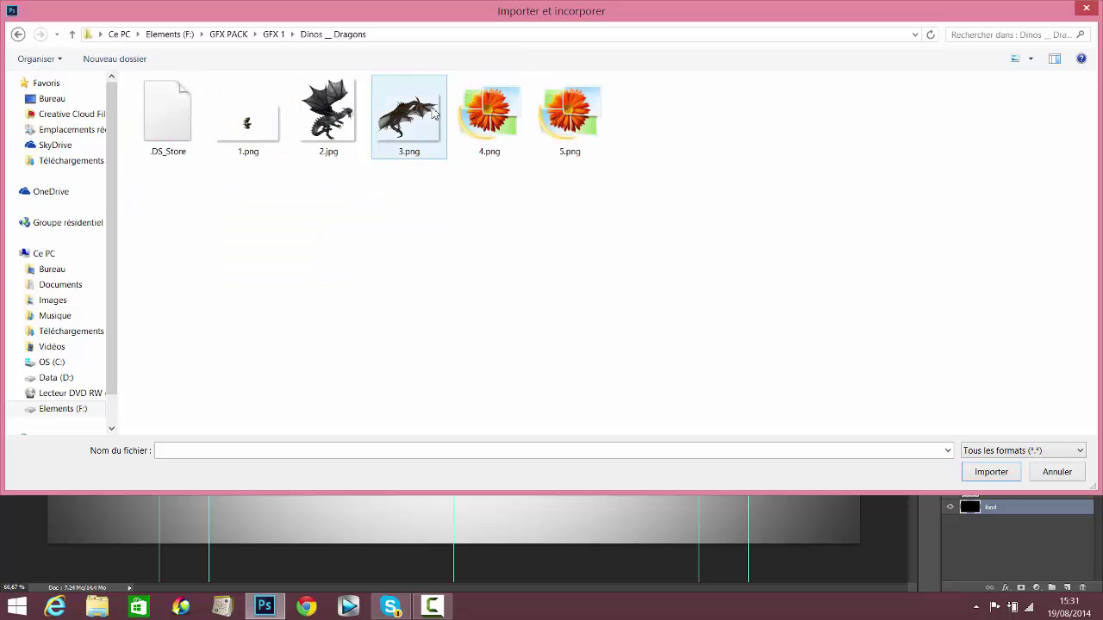
{"action": "left_click", "coordinate": [17, 34]}
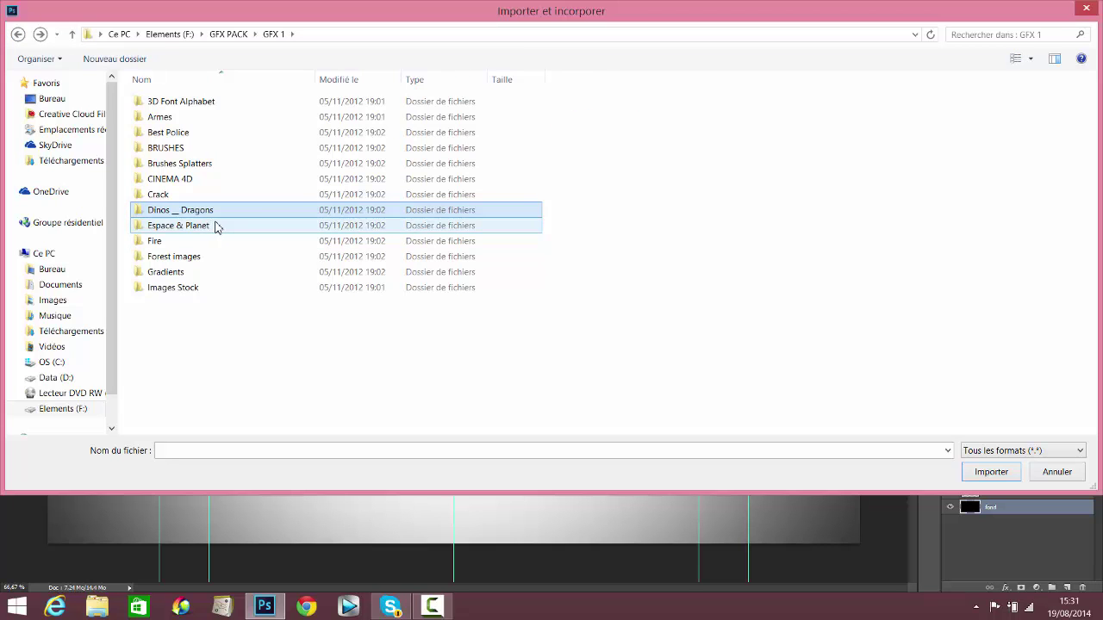
{"action": "double_click", "coordinate": [217, 227]}
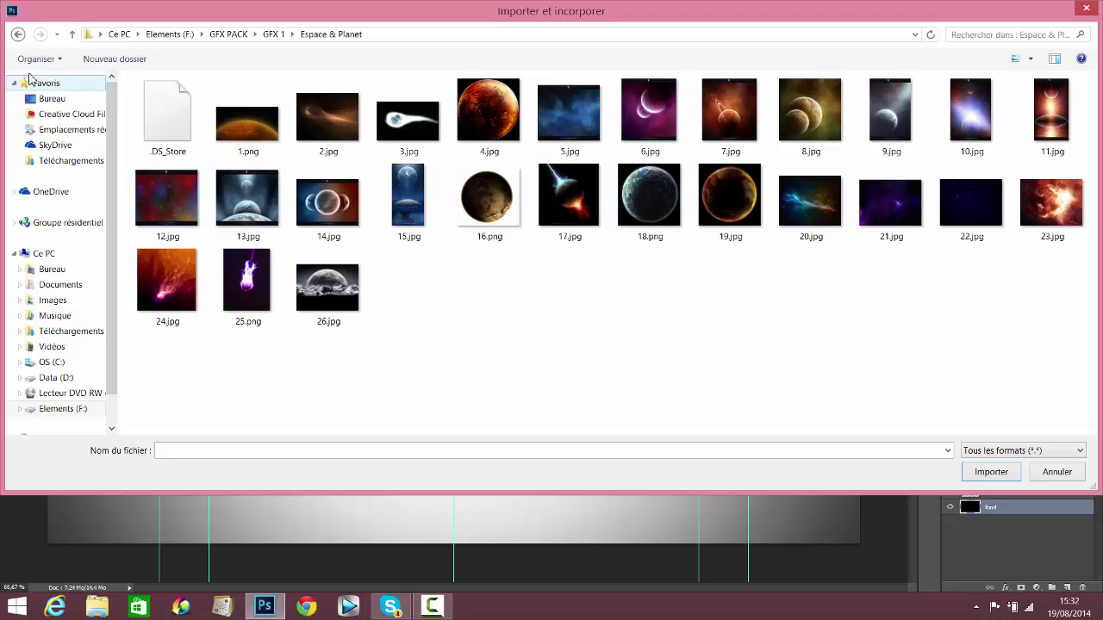
{"action": "left_click", "coordinate": [17, 34]}
{"action": "left_click", "coordinate": [179, 241]}
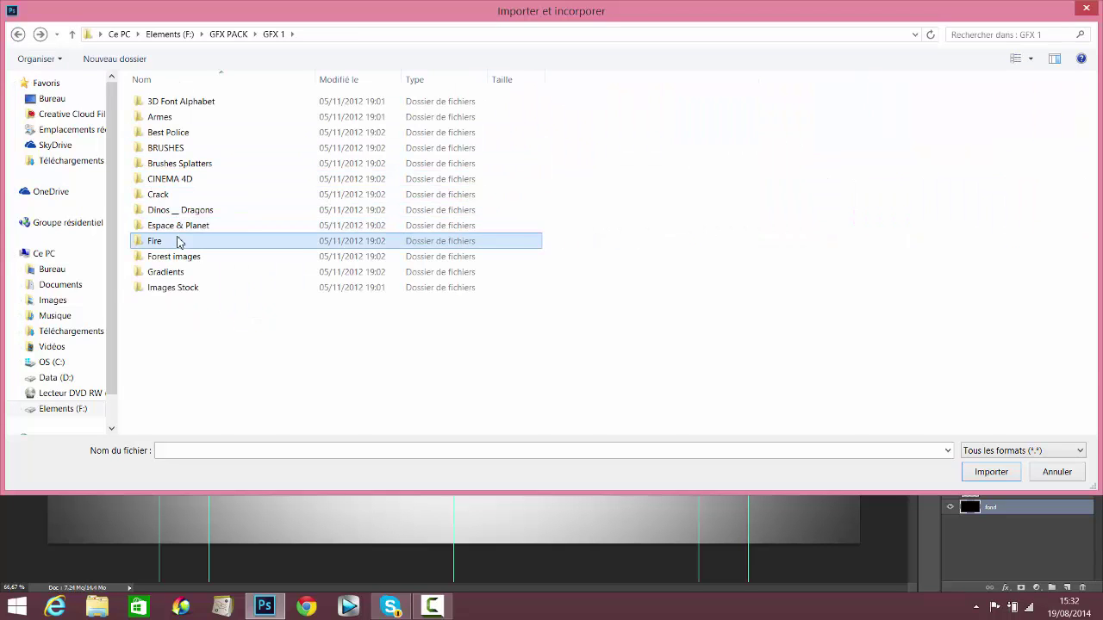
{"action": "double_click", "coordinate": [178, 241]}
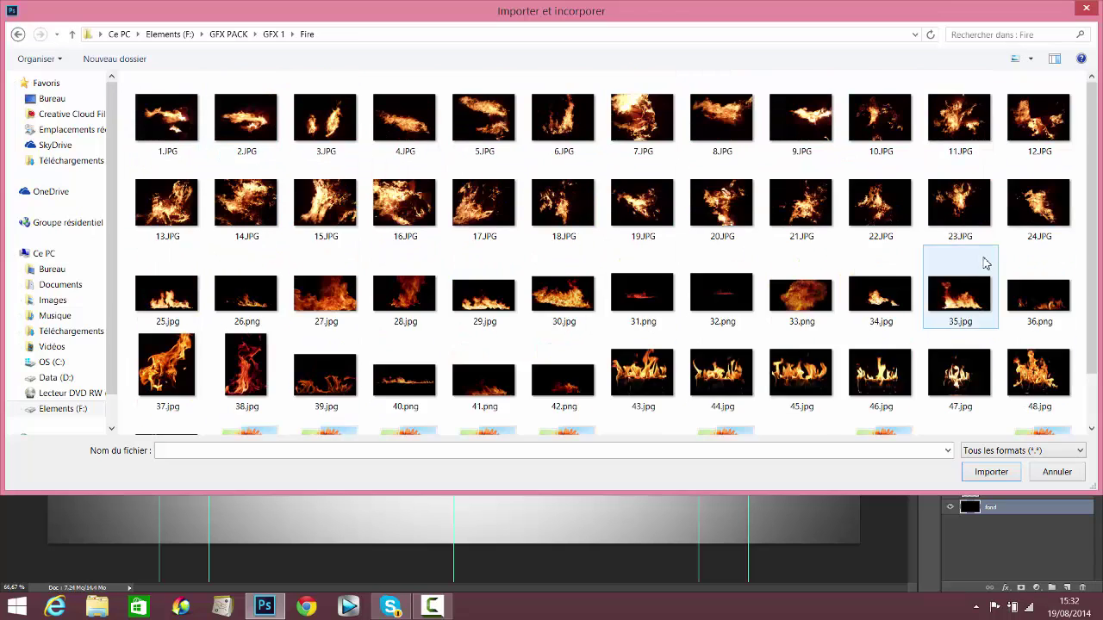
{"action": "scroll", "coordinate": [985, 263], "scroll_direction": "down", "scroll_amount": 1}
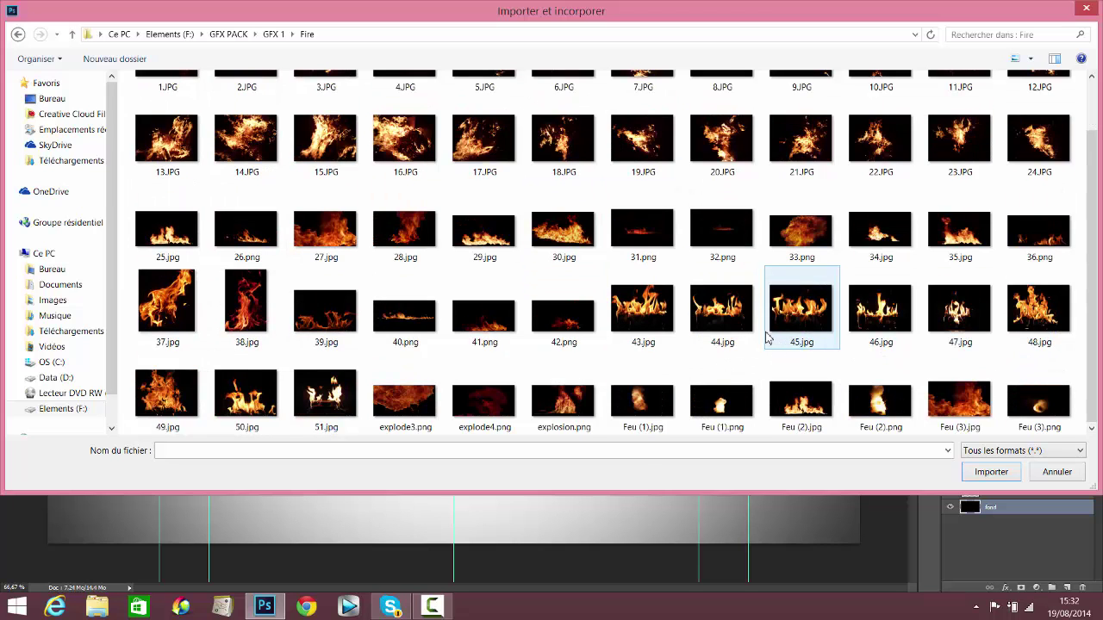
{"action": "left_click", "coordinate": [1084, 10]}
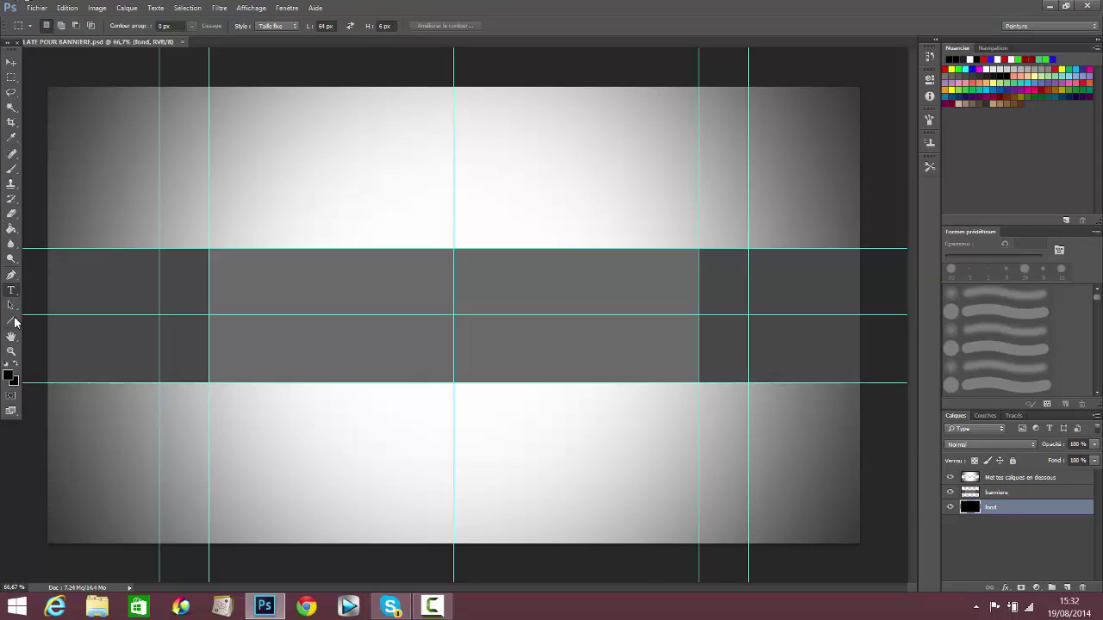
{"action": "key", "text": "t"}
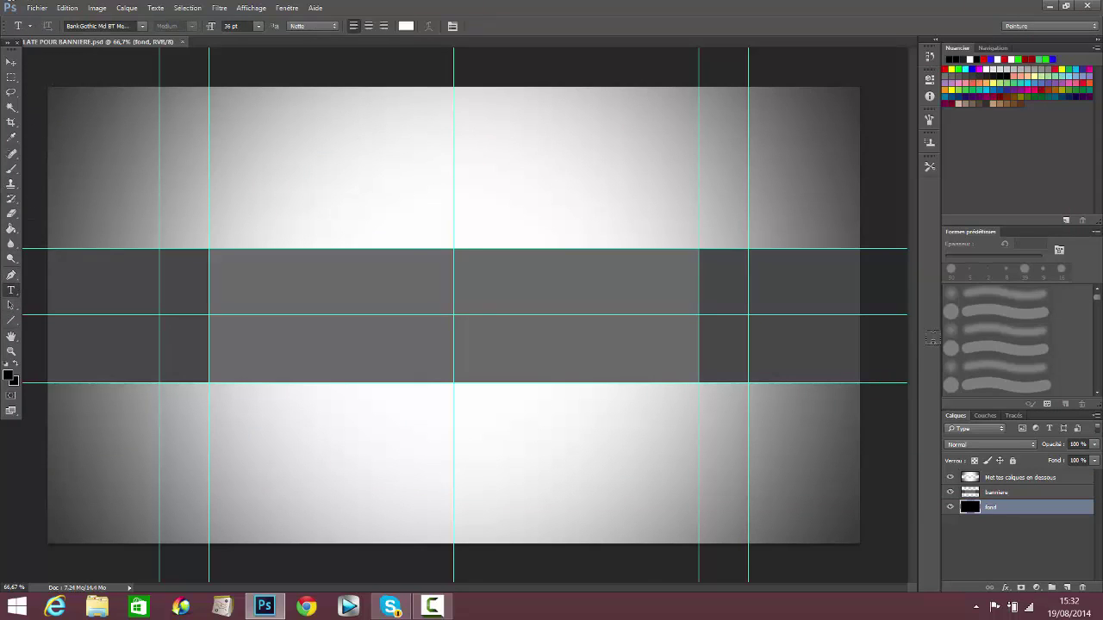
{"action": "left_click", "coordinate": [418, 315]}
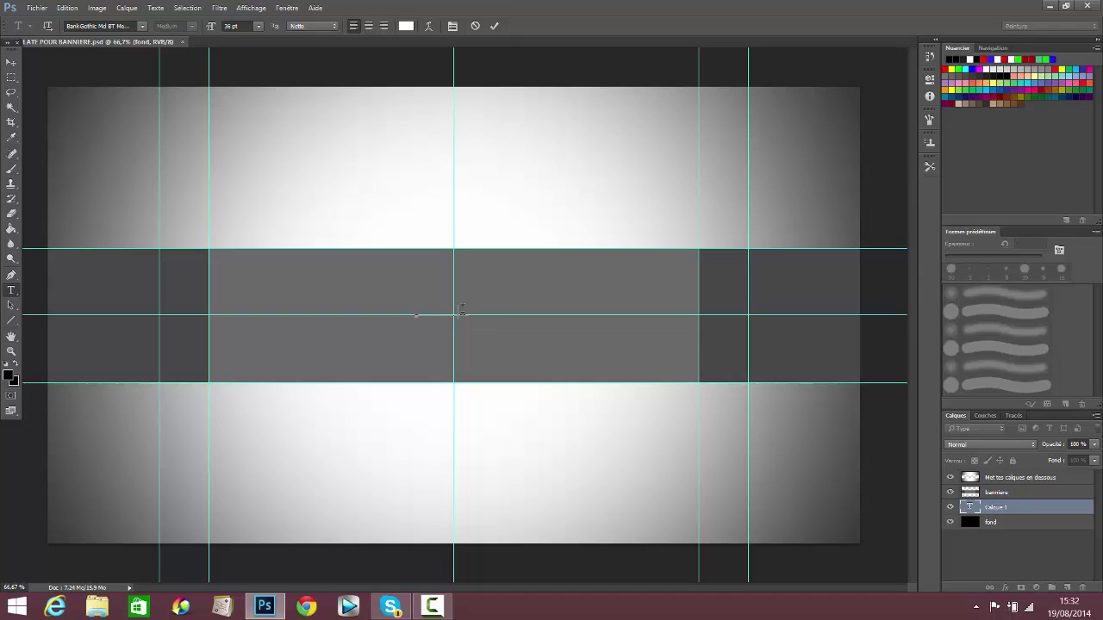
{"action": "left_click", "coordinate": [494, 26]}
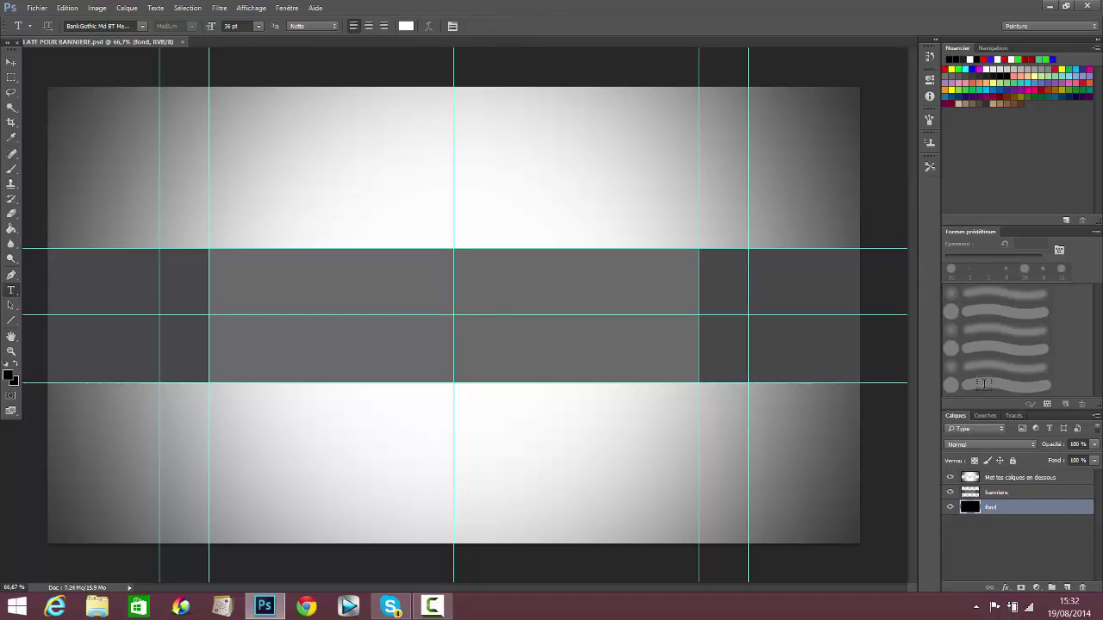
- Fill the centre section and both side sections of the banner strip with black on the banniere layer using the Paint Bucket
{"action": "left_click", "coordinate": [1053, 494]}
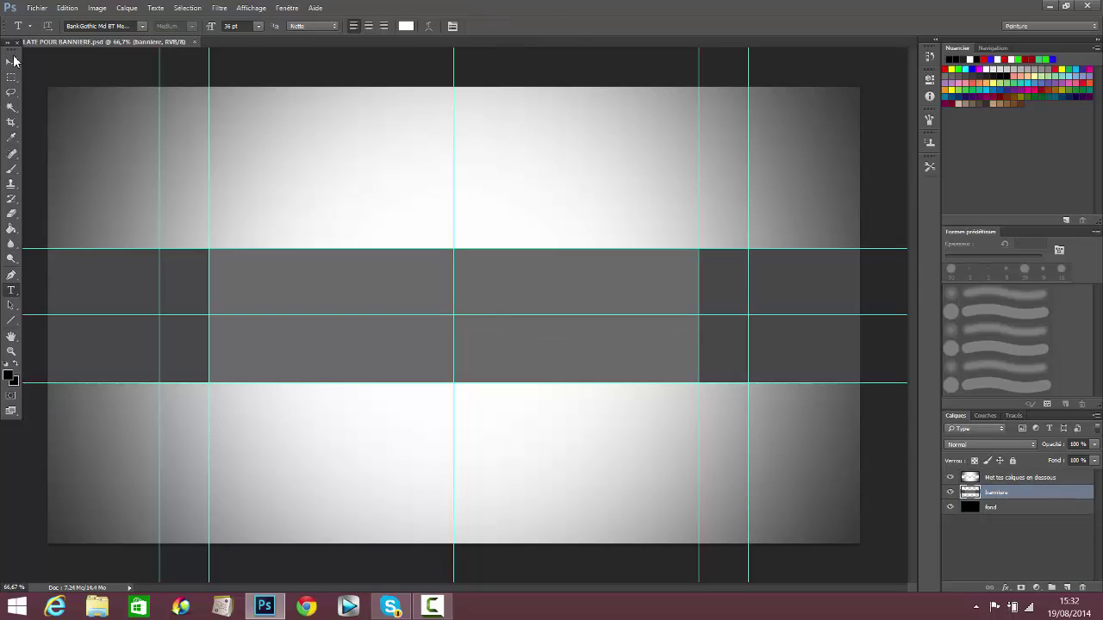
{"action": "left_click", "coordinate": [11, 228]}
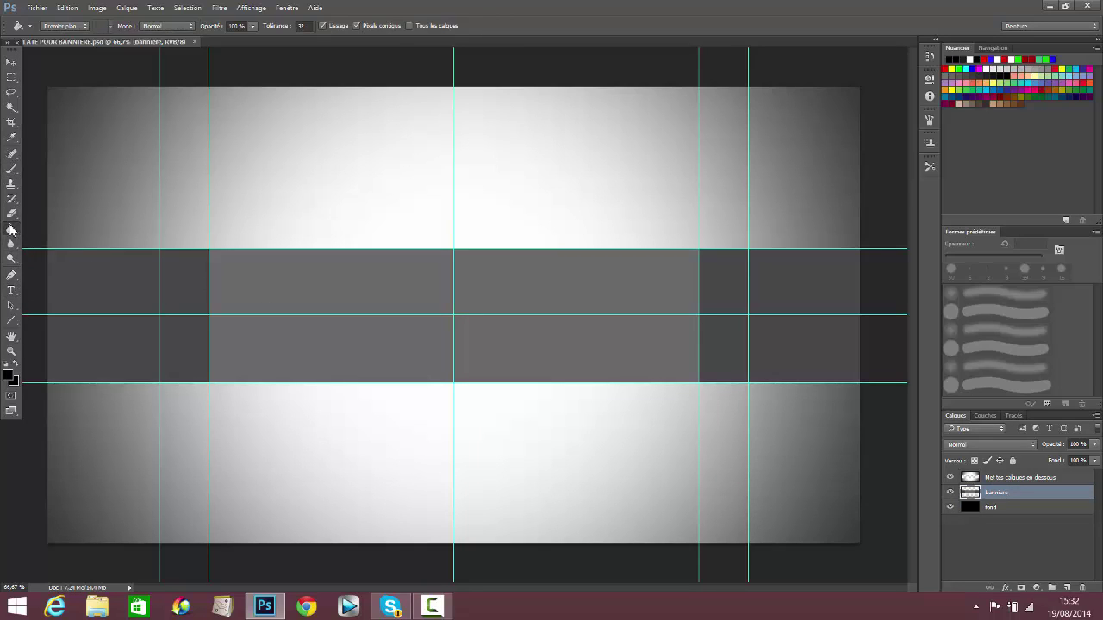
{"action": "left_click", "coordinate": [219, 334]}
{"action": "left_click", "coordinate": [773, 299]}
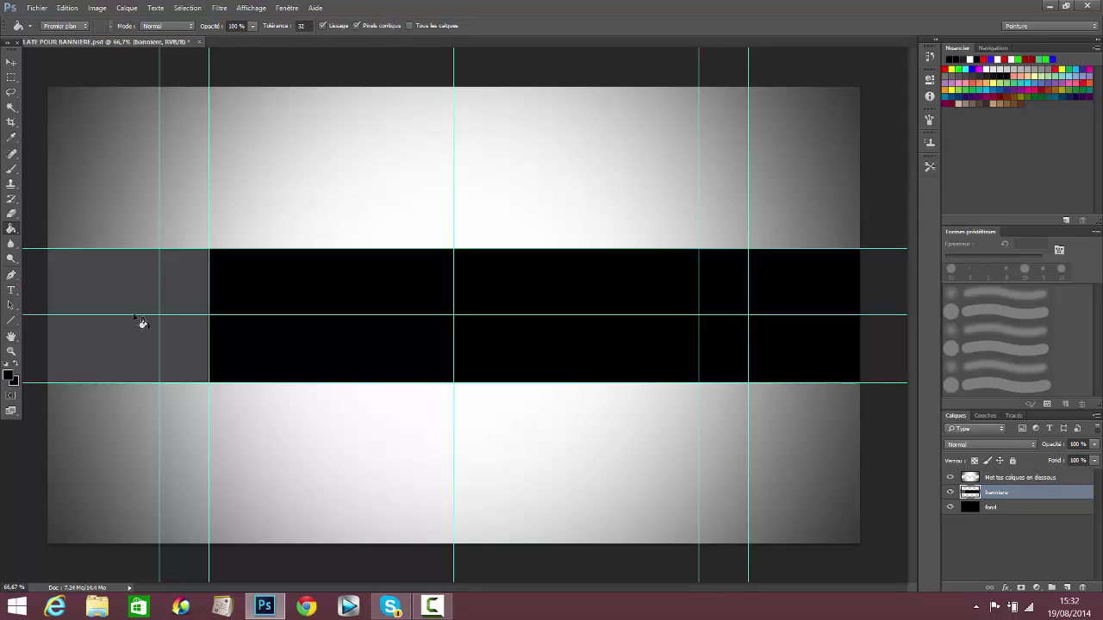
{"action": "left_click", "coordinate": [140, 320]}
- Add the white text "TeiKKo" to the black strip and move it to the crossing of the centre guides
{"action": "left_click", "coordinate": [12, 291]}
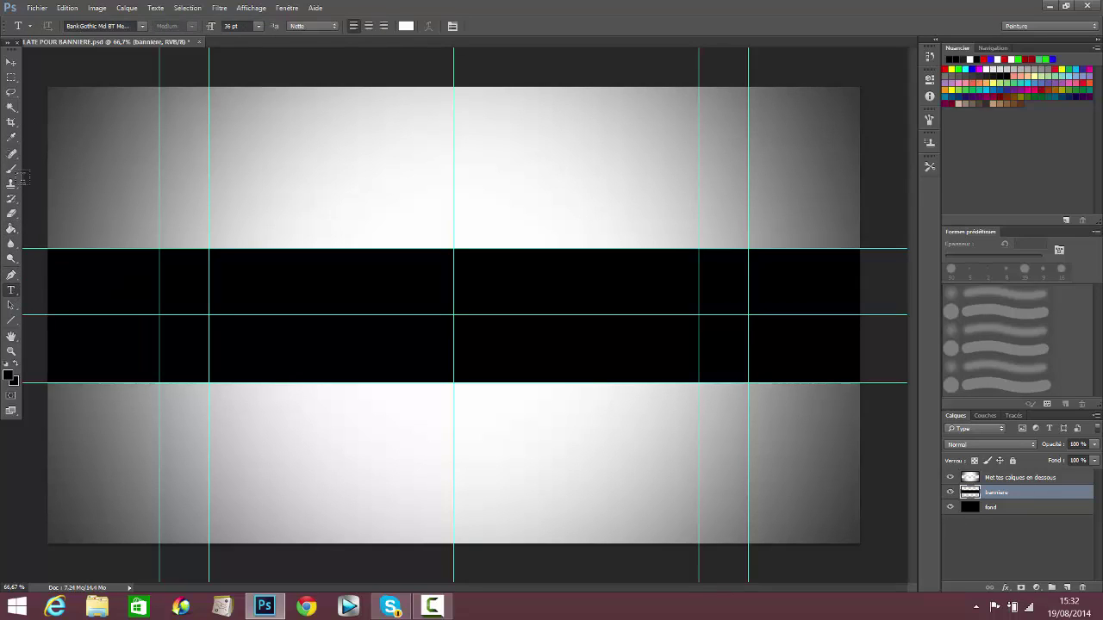
{"action": "left_click", "coordinate": [458, 330]}
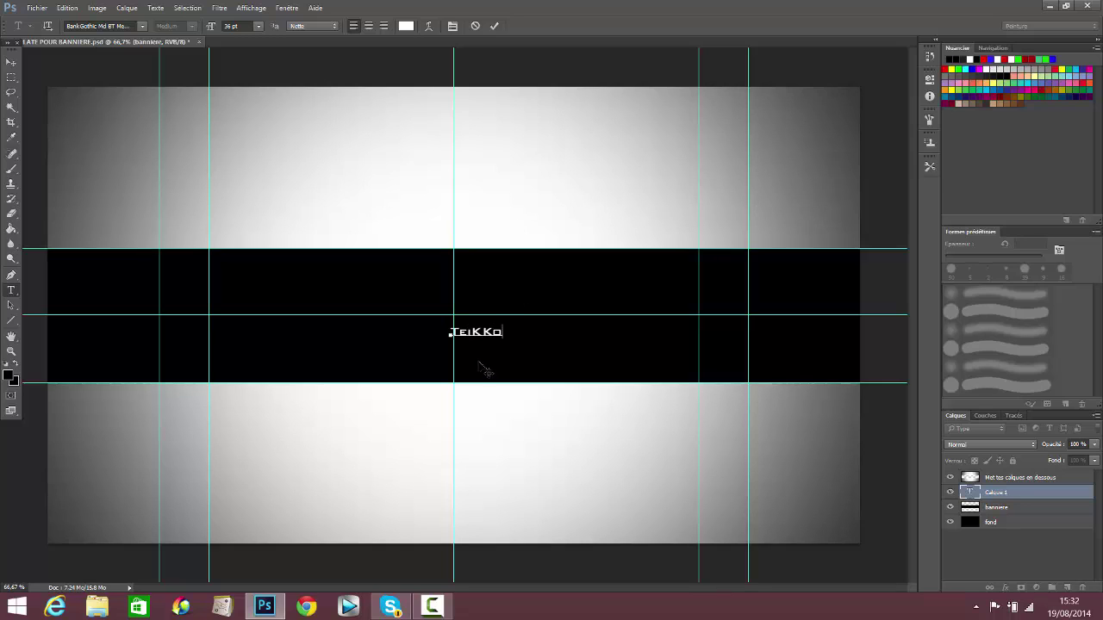
{"action": "left_click_drag", "start_coordinate": [499, 338], "coordinate": [465, 318]}
- Set the size of the whole "TeiKKo" text to 150 pt and recentre it on the vertical guide in the black strip
{"action": "key", "text": "ctrl+a"}
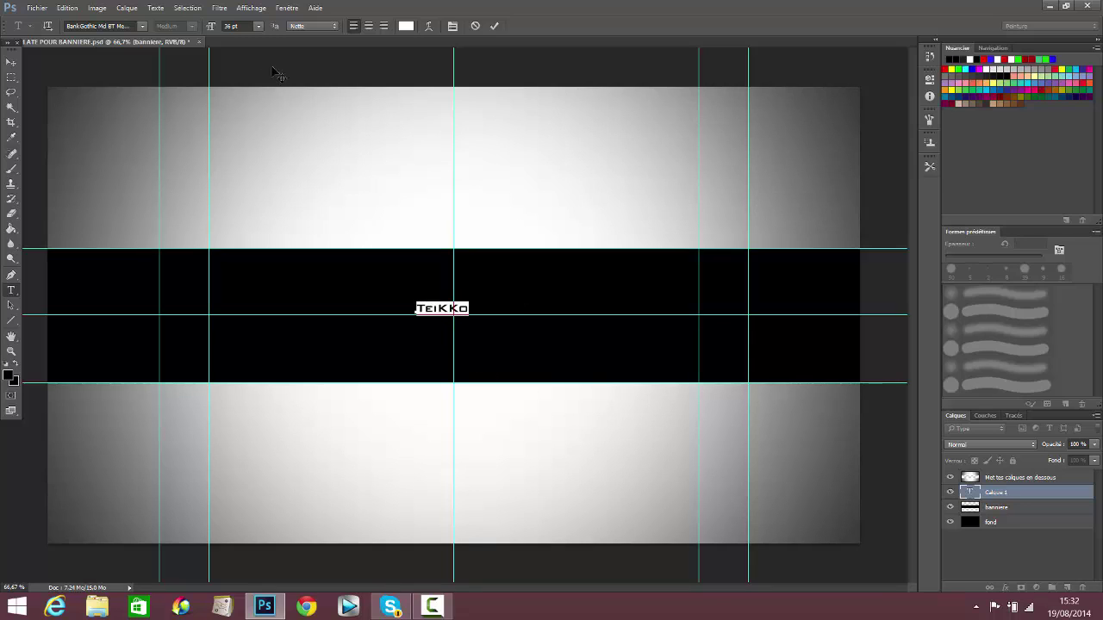
{"action": "left_click", "coordinate": [261, 27]}
{"action": "left_click", "coordinate": [293, 243]}
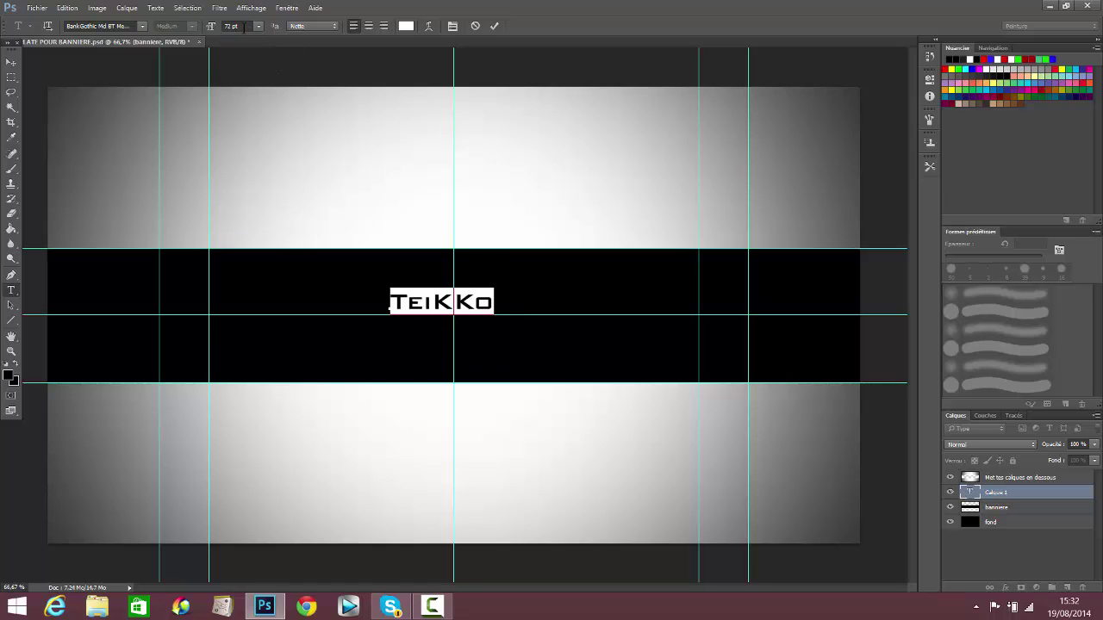
{"action": "type", "text": "150"}
{"action": "key", "text": "Return"}
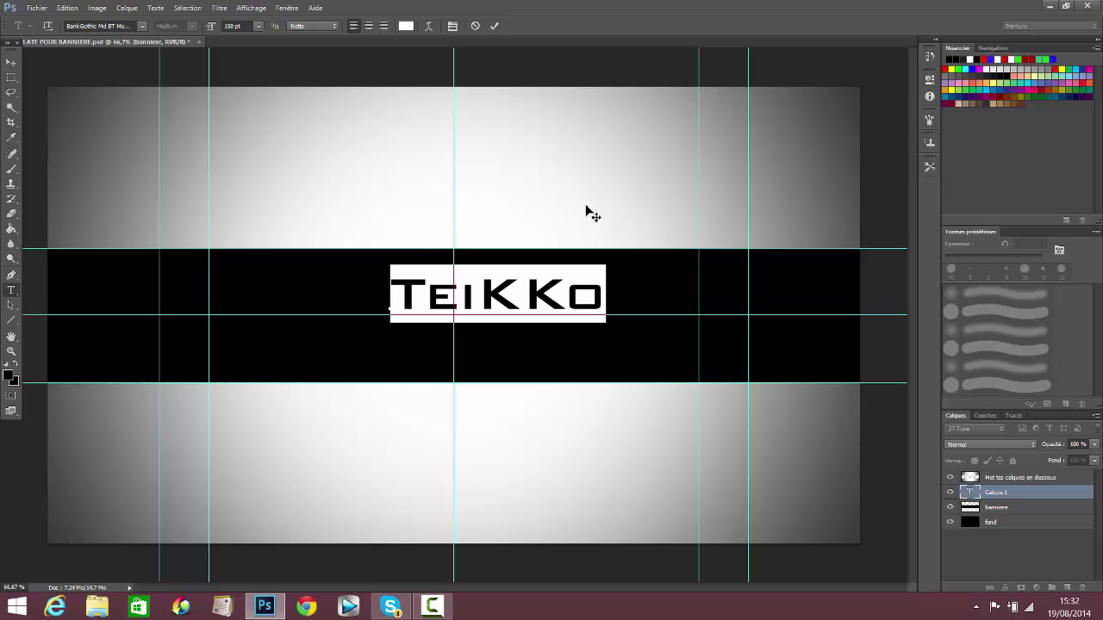
{"action": "left_click", "coordinate": [521, 297]}
{"action": "left_click_drag", "start_coordinate": [537, 369], "coordinate": [496, 380]}
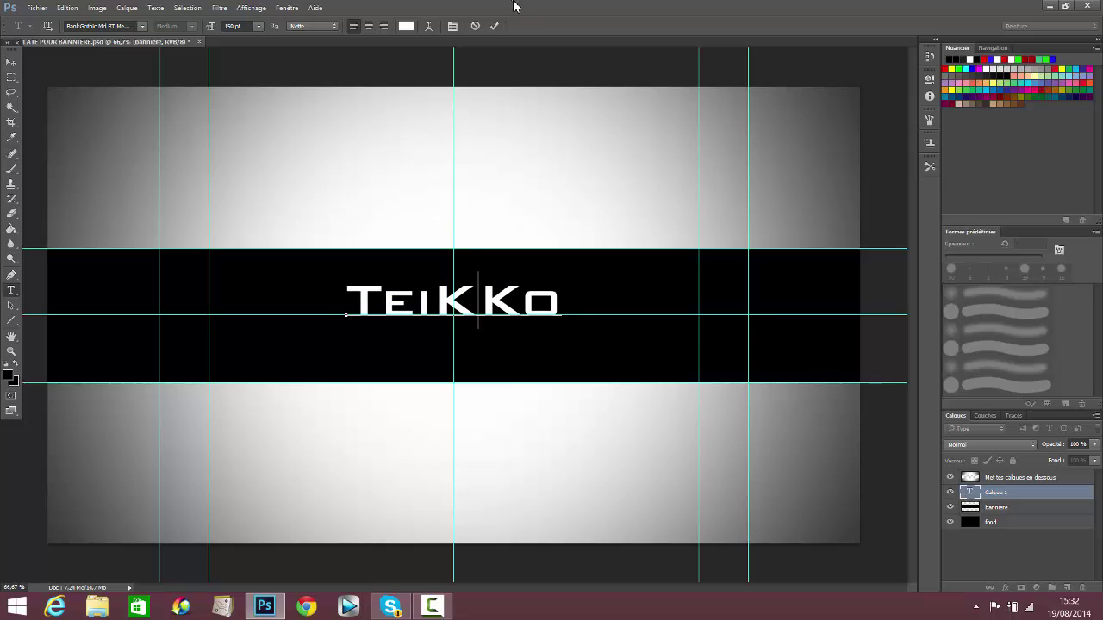
- Commit the edit of the "TeiKKo" title text
{"action": "left_click", "coordinate": [494, 26]}
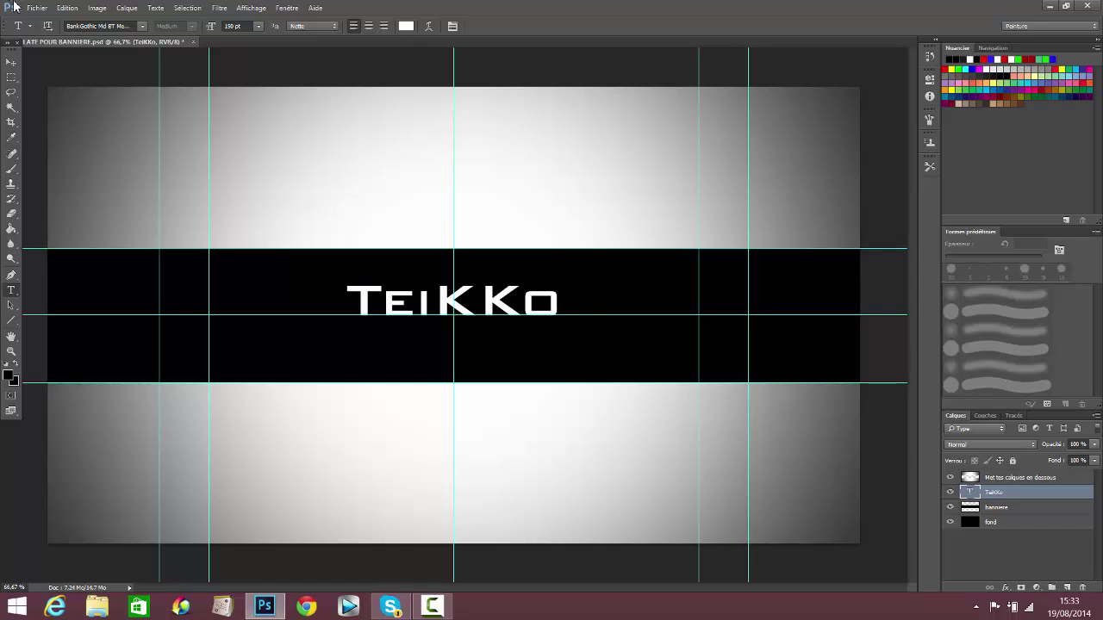
- Start importing an embedded image and browse to the Fire folder under GFX PACK > GFX 1 on Elements (F:)
{"action": "left_click", "coordinate": [34, 8]}
{"action": "left_click", "coordinate": [35, 8]}
{"action": "left_click", "coordinate": [32, 9]}
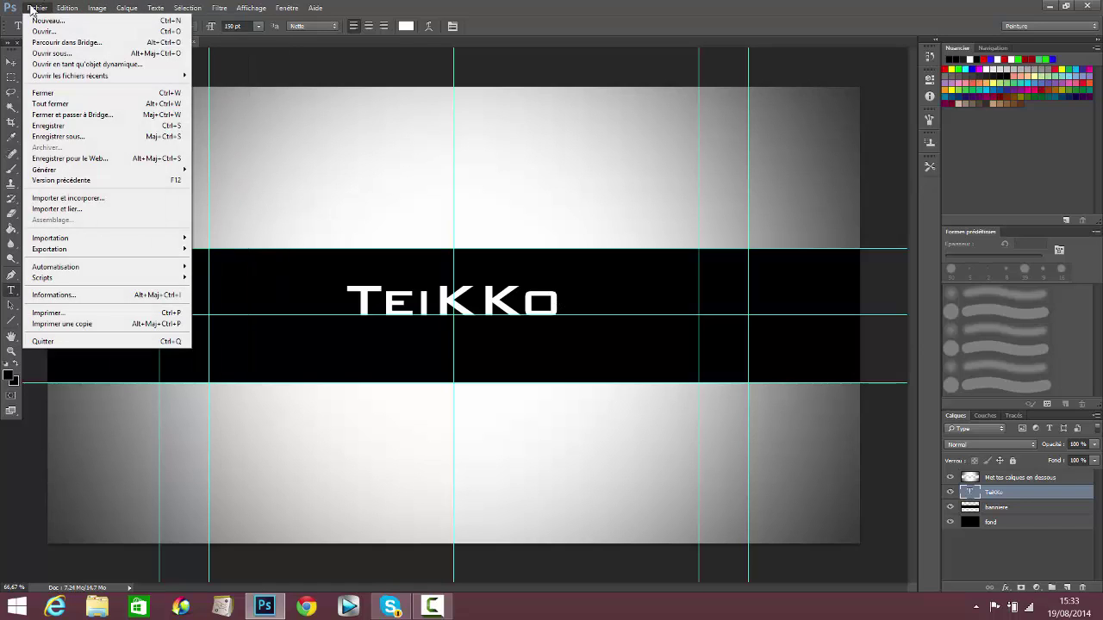
{"action": "left_click", "coordinate": [78, 199]}
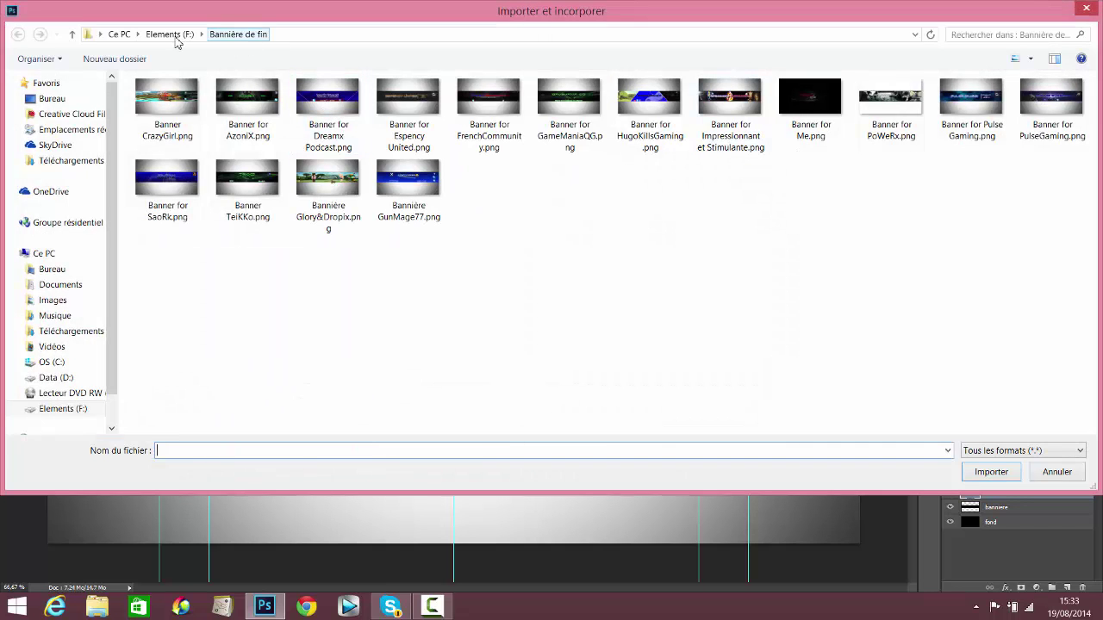
{"action": "left_click", "coordinate": [176, 35]}
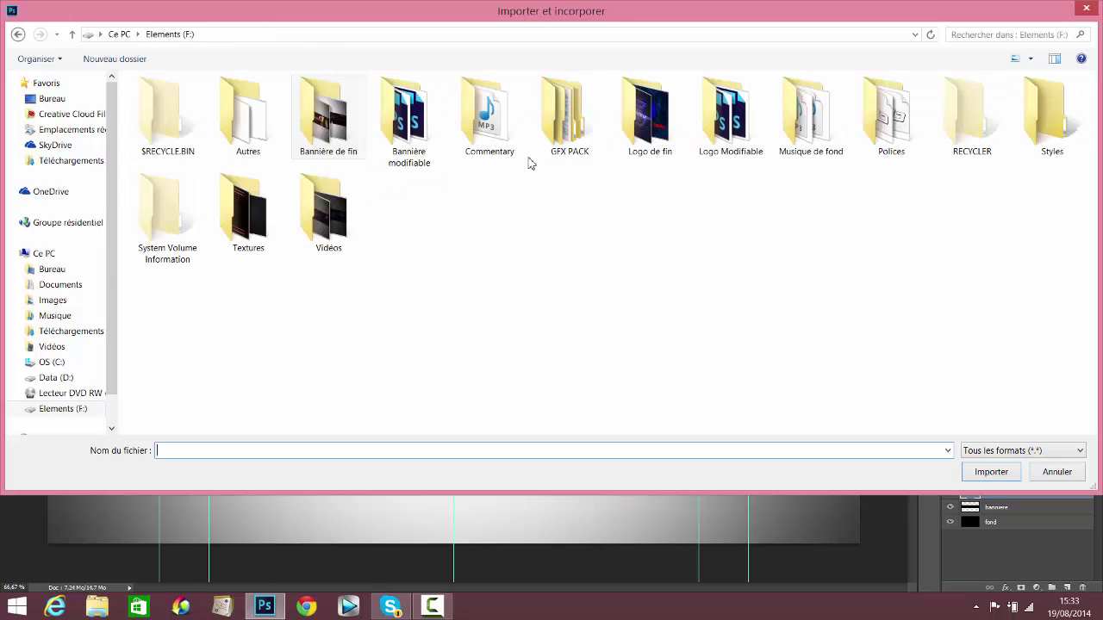
{"action": "double_click", "coordinate": [573, 120]}
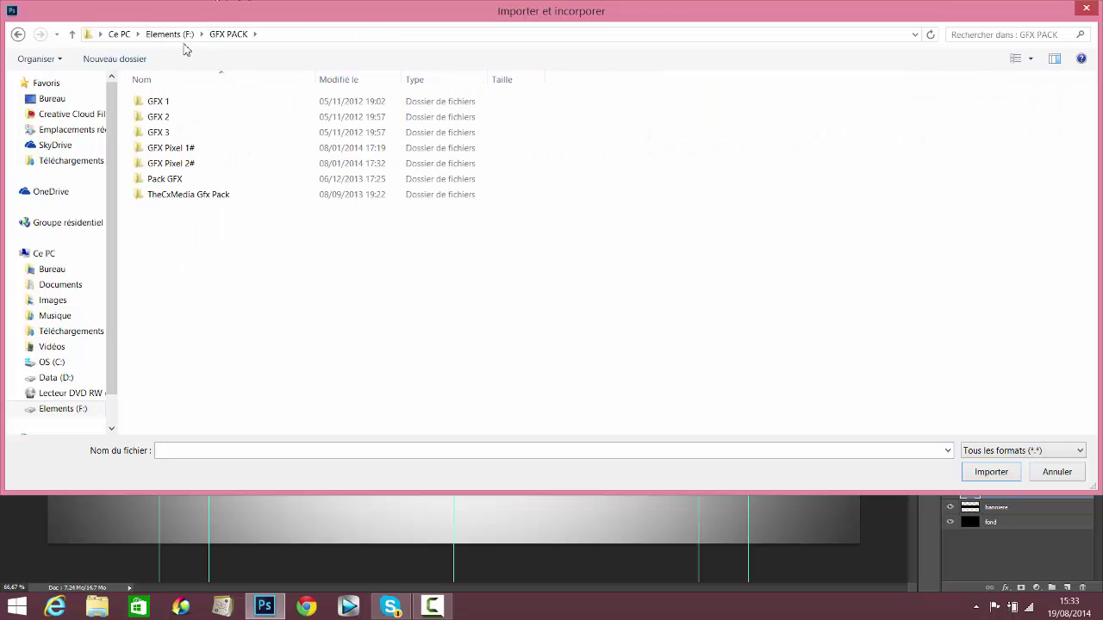
{"action": "scroll", "coordinate": [107, 243], "scroll_direction": "down", "scroll_amount": 1}
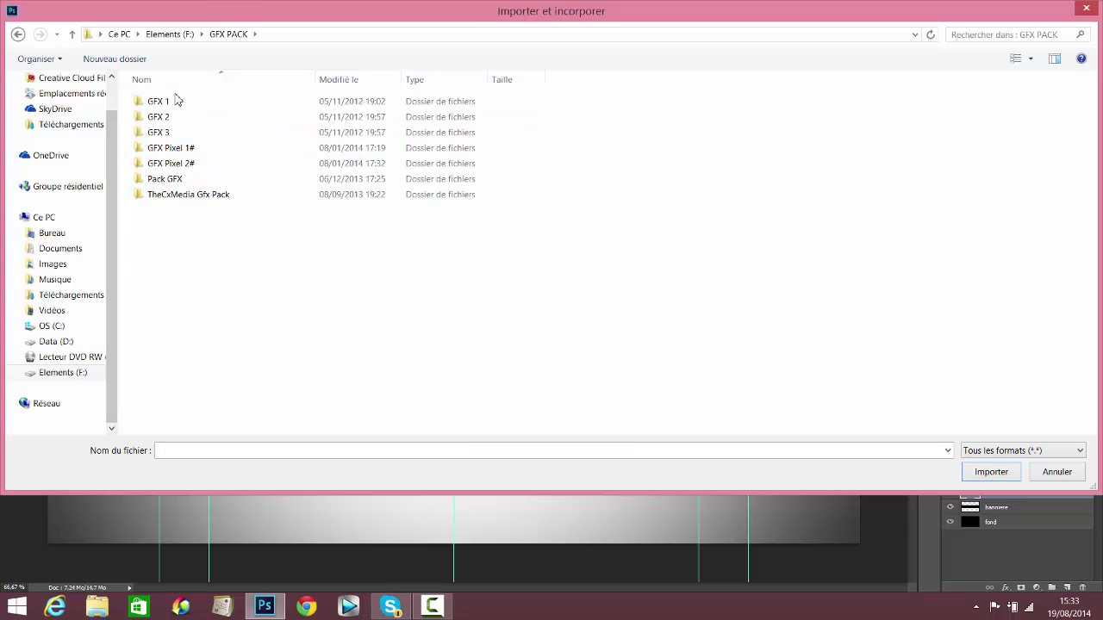
{"action": "double_click", "coordinate": [183, 142]}
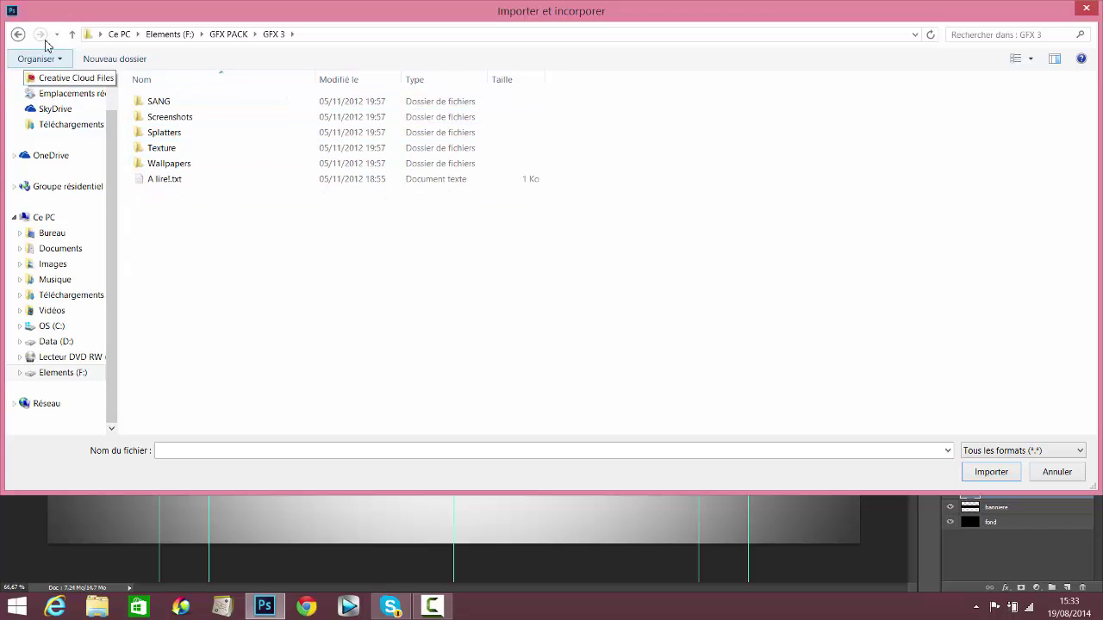
{"action": "key", "text": "BackSpace"}
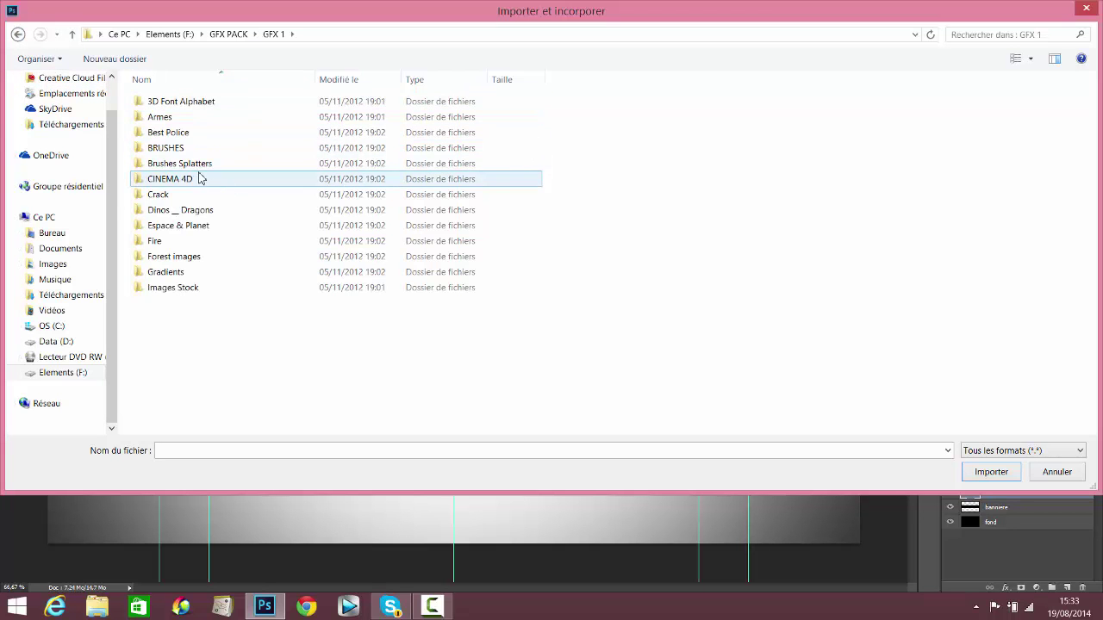
{"action": "double_click", "coordinate": [194, 240]}
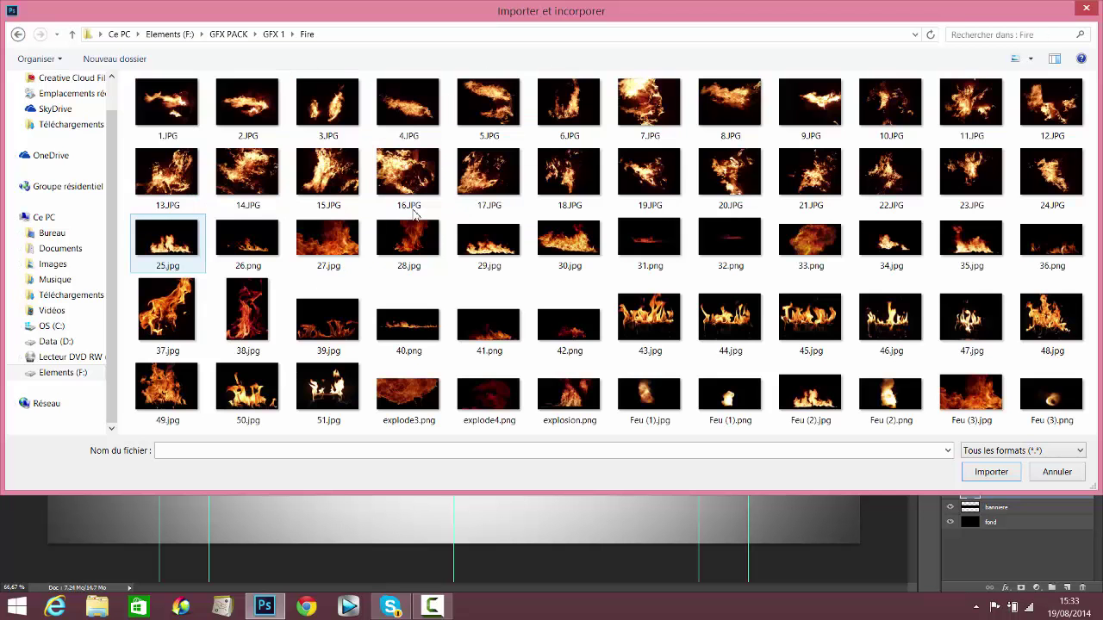
- Import the fire image 25.jpg and place it higher so its flames fill the middle of the black strip
{"action": "left_click", "coordinate": [971, 239]}
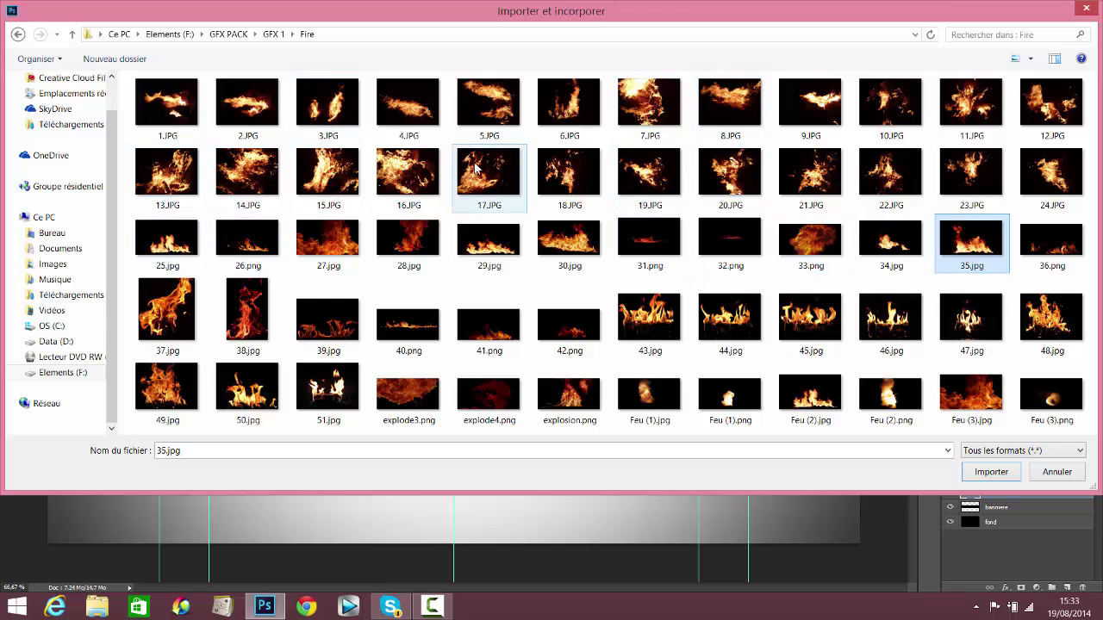
{"action": "left_click", "coordinate": [166, 238]}
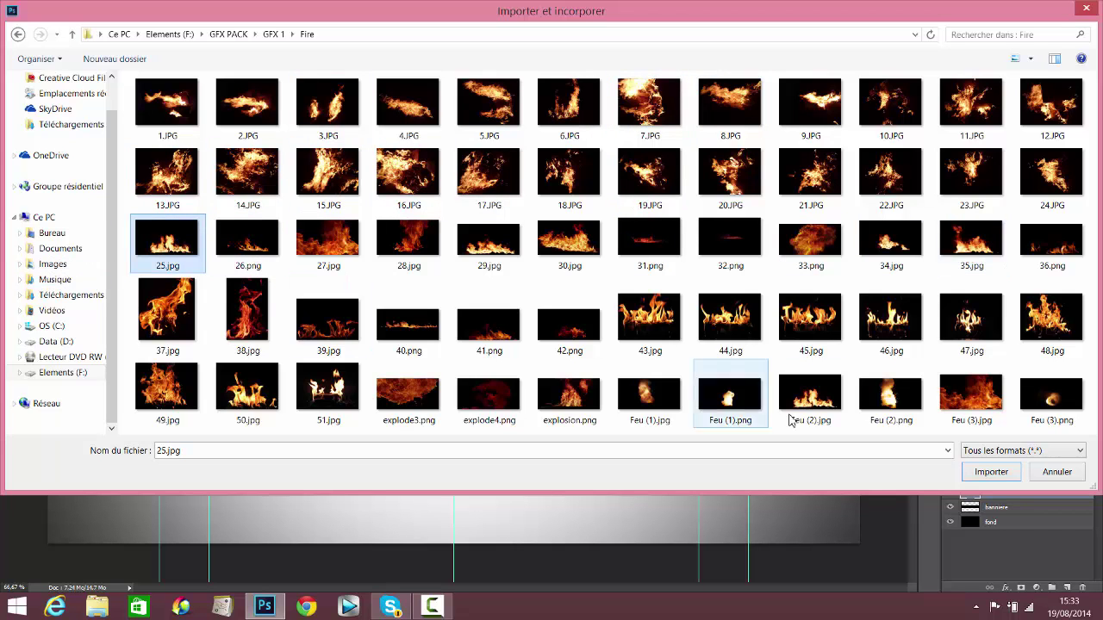
{"action": "left_click", "coordinate": [1006, 475]}
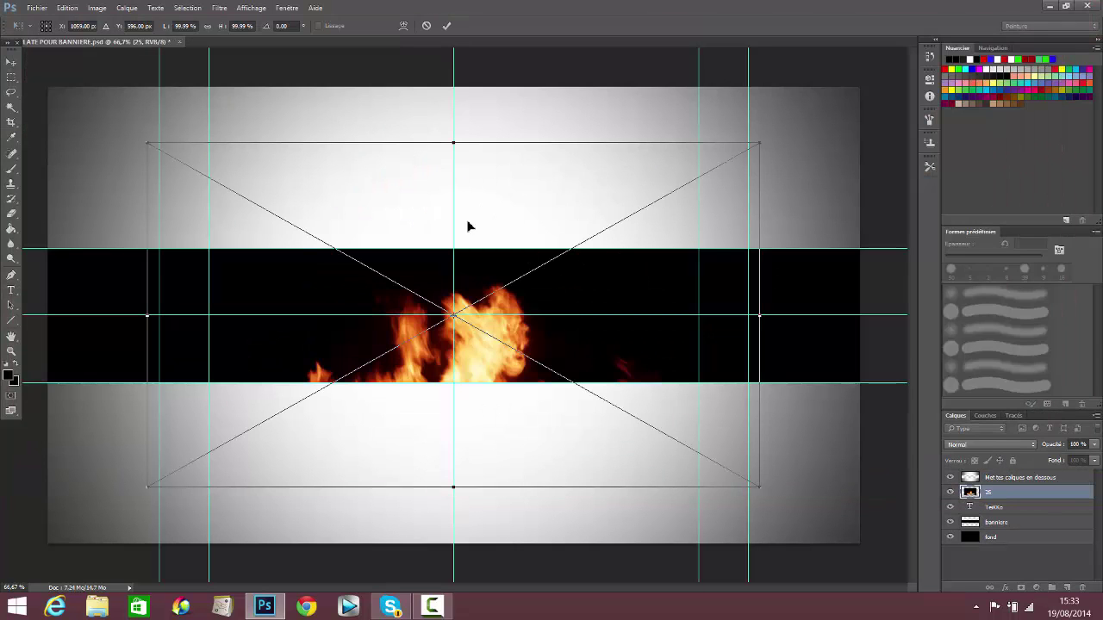
{"action": "left_click_drag", "start_coordinate": [517, 349], "coordinate": [479, 279]}
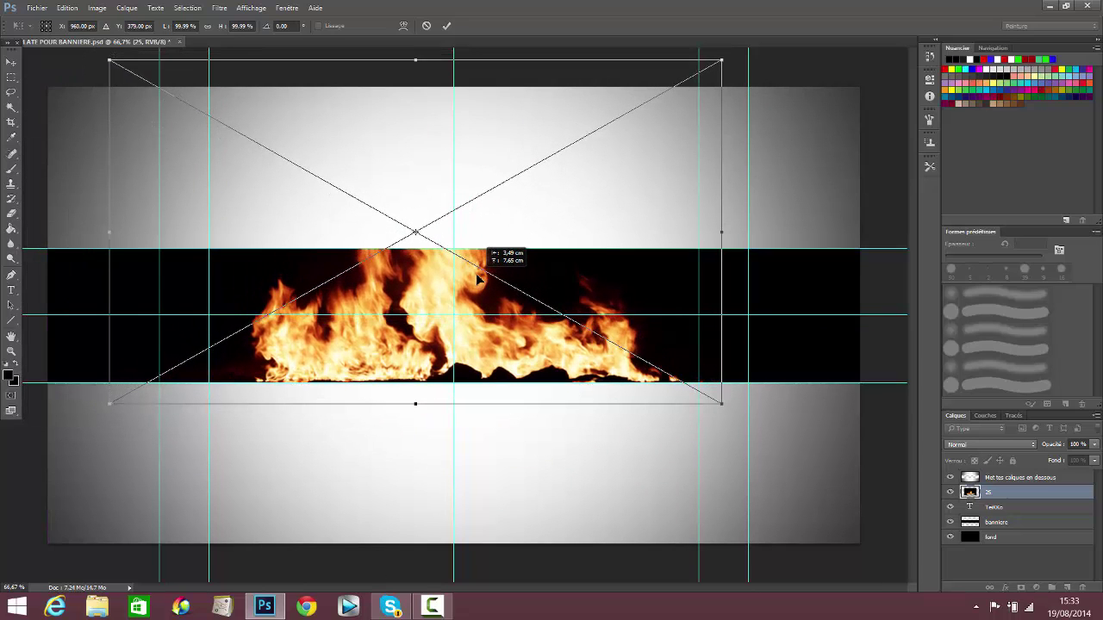
{"action": "left_click", "coordinate": [447, 25]}
- Set the blend mode of fire layer 25 to Eclaircir
{"action": "left_click", "coordinate": [1025, 445]}
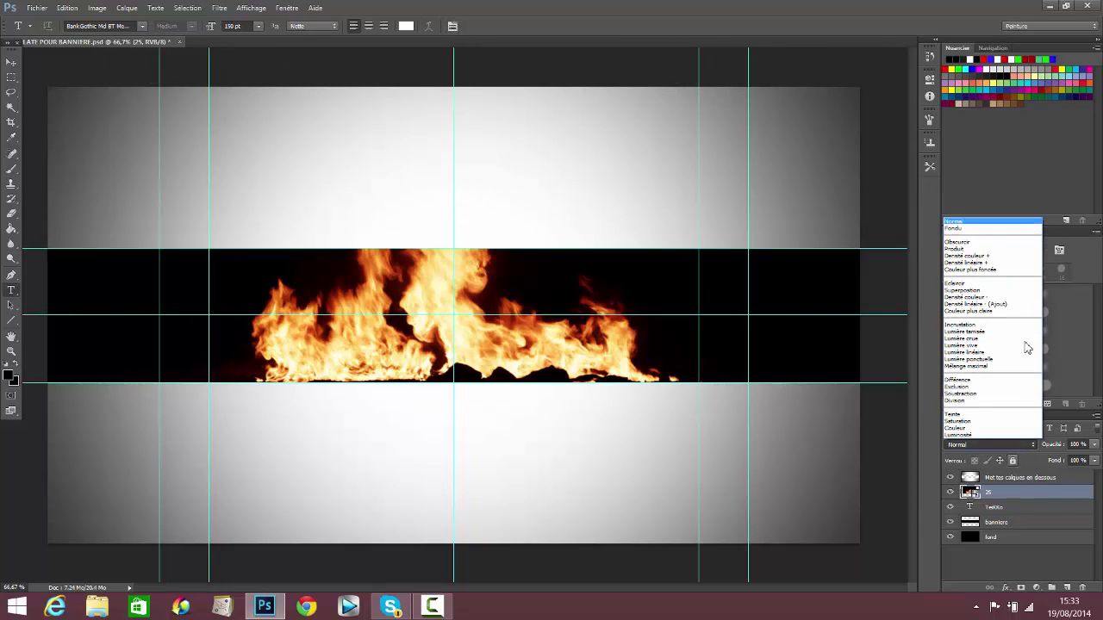
{"action": "left_click", "coordinate": [1042, 497]}
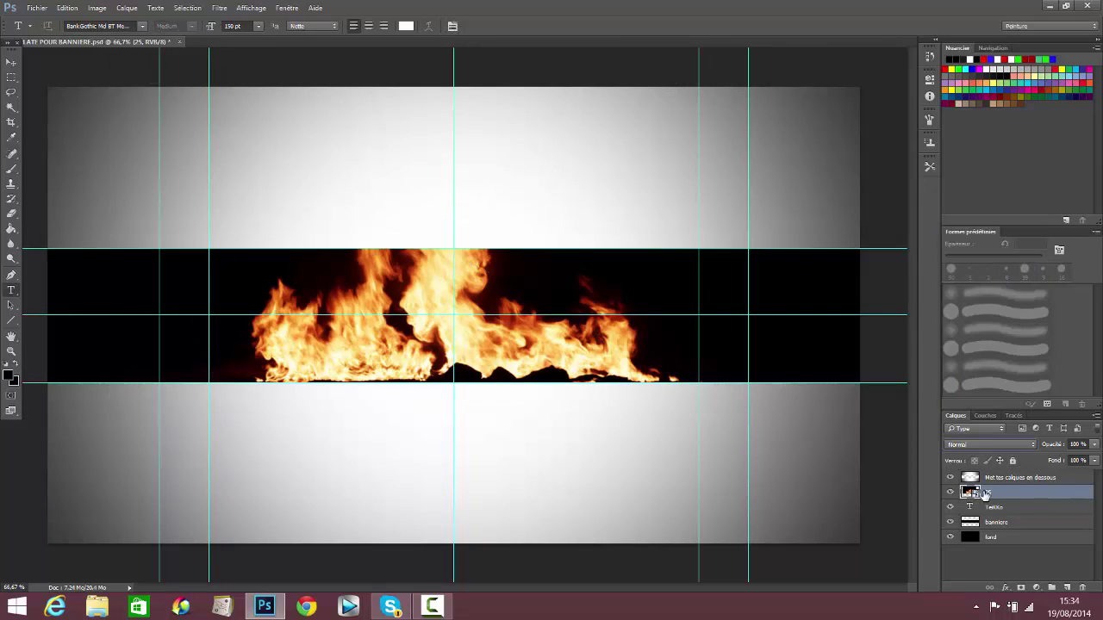
{"action": "left_click", "coordinate": [1013, 446]}
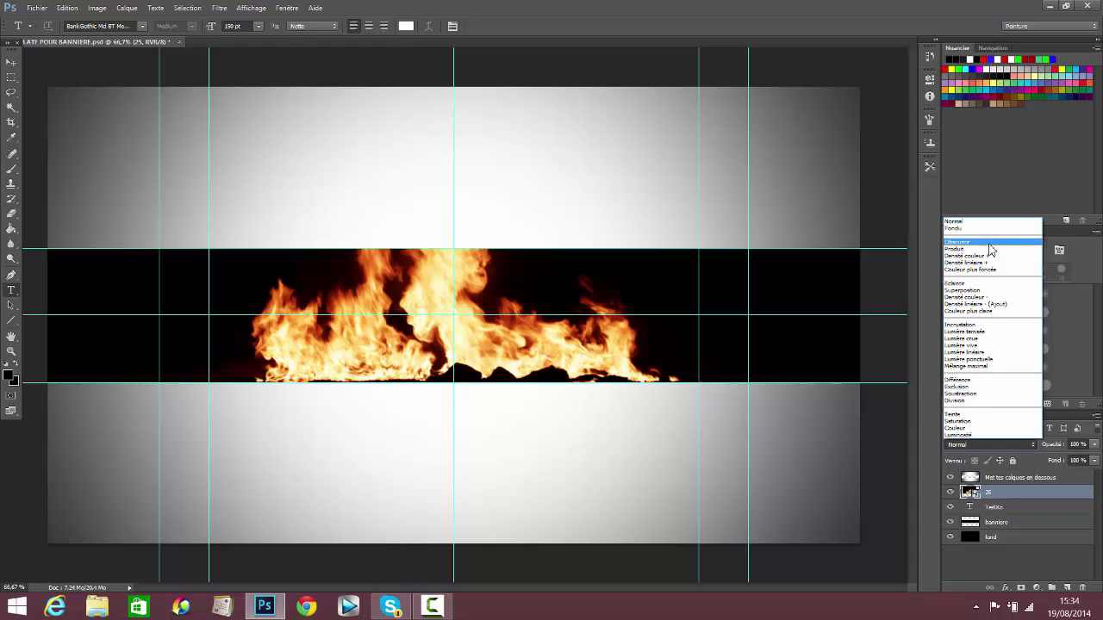
{"action": "left_click", "coordinate": [979, 282]}
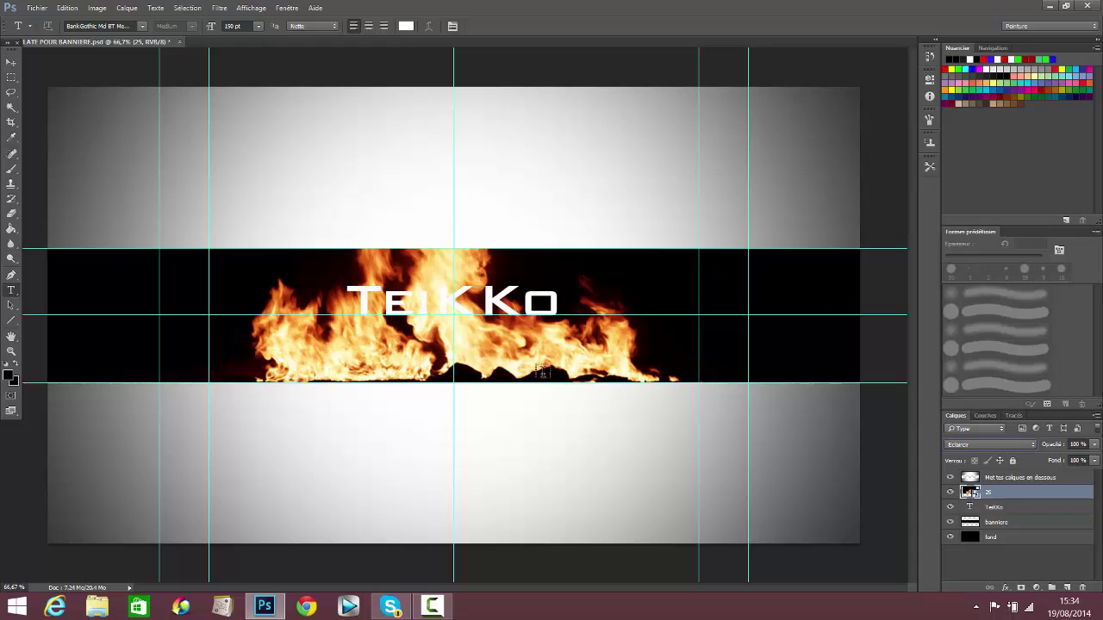
- Shift the fire image slightly up and to the right behind the "TeiKKo" title using the Move tool
{"action": "left_click", "coordinate": [12, 62]}
{"action": "left_click_drag", "start_coordinate": [472, 362], "coordinate": [486, 343]}
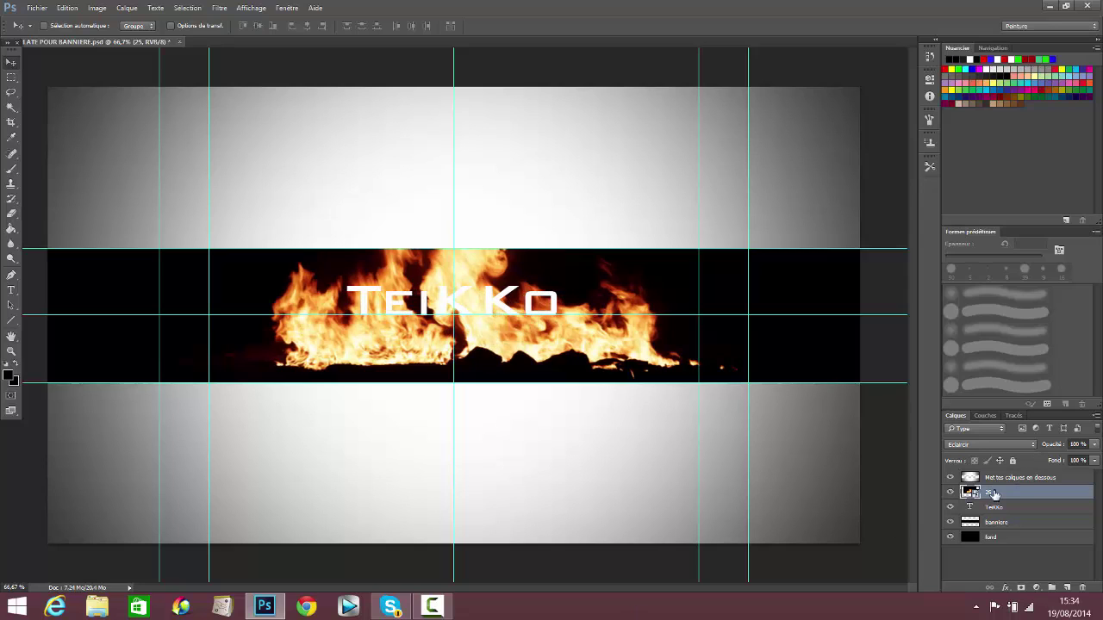
{"action": "mouse_move", "coordinate": [994, 493]}
{"action": "left_mouse_down"}
{"action": "mouse_move", "coordinate": [1008, 517]}
{"action": "mouse_move", "coordinate": [1012, 489]}
{"action": "left_mouse_up"}
{"action": "mouse_move", "coordinate": [590, 350]}
{"action": "left_mouse_down"}
{"action": "mouse_move", "coordinate": [602, 337]}
{"action": "mouse_move", "coordinate": [512, 326]}
{"action": "mouse_move", "coordinate": [585, 340]}
{"action": "mouse_move", "coordinate": [583, 352]}
{"action": "left_mouse_up"}
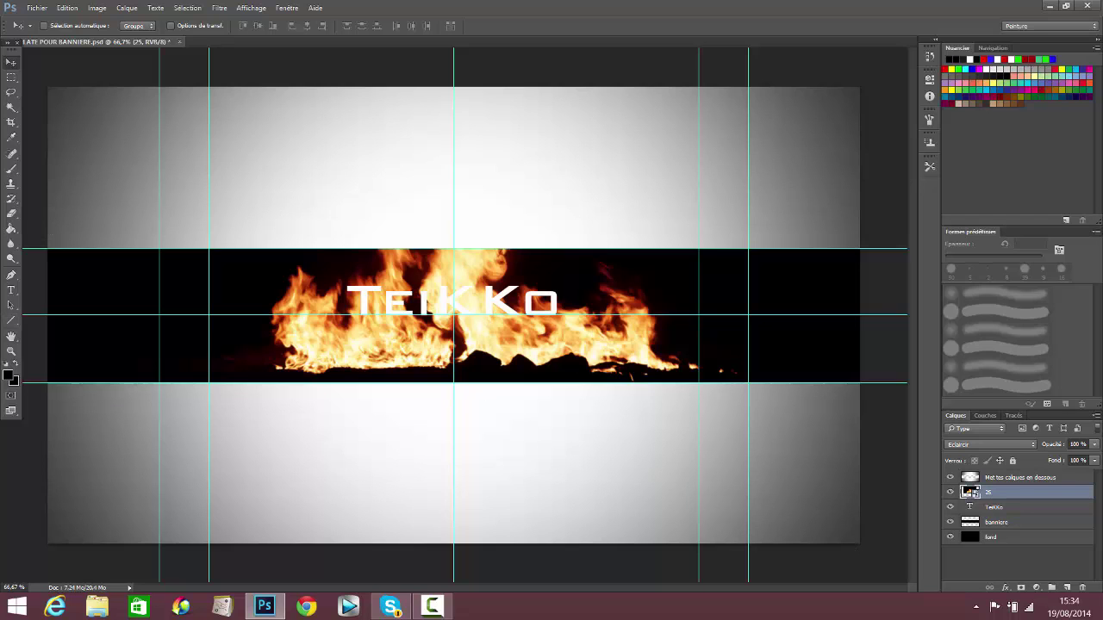
- Change the colour of the whole "TeiKKo" text to blue 0054ff
{"action": "double_click", "coordinate": [971, 508]}
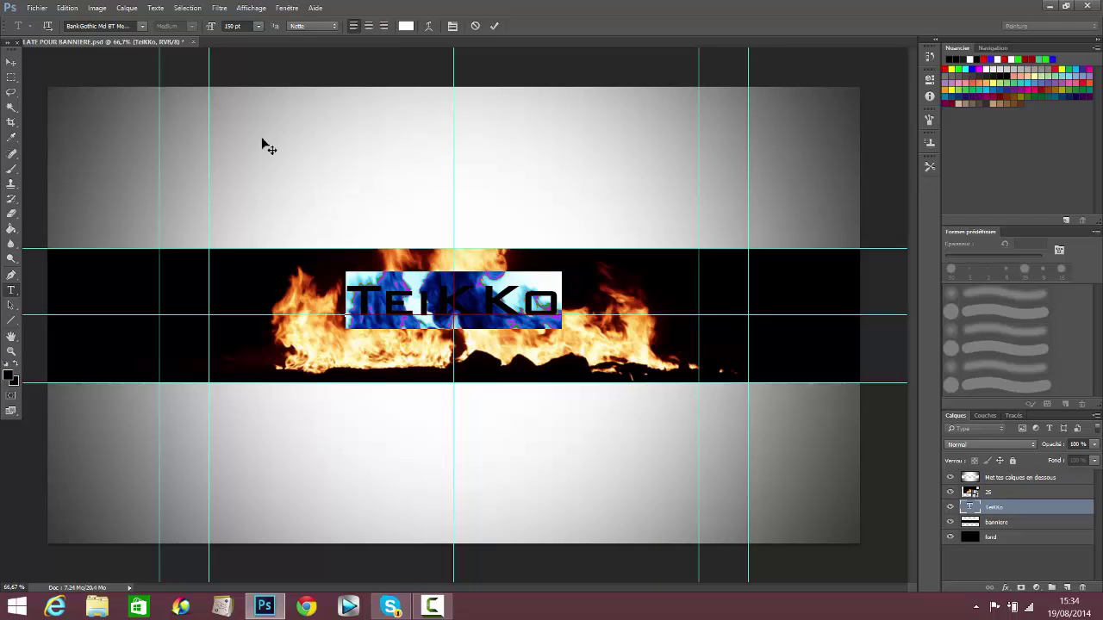
{"action": "left_click", "coordinate": [412, 25]}
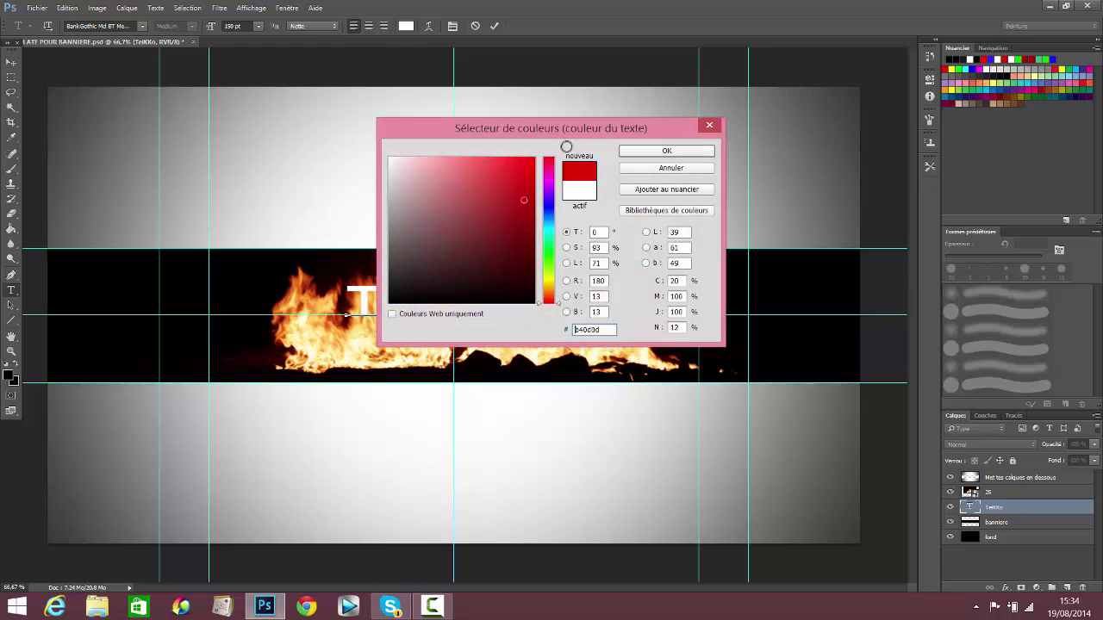
{"action": "left_click_drag", "start_coordinate": [560, 134], "coordinate": [901, 194]}
{"action": "left_click", "coordinate": [690, 207]}
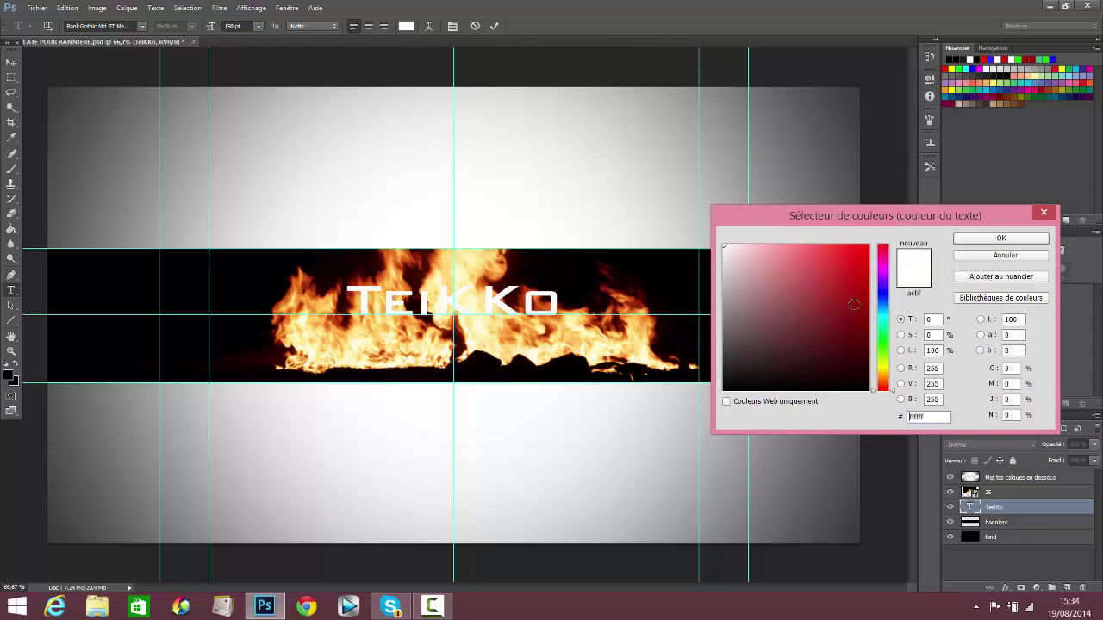
{"action": "left_click", "coordinate": [880, 339]}
{"action": "left_click", "coordinate": [868, 246]}
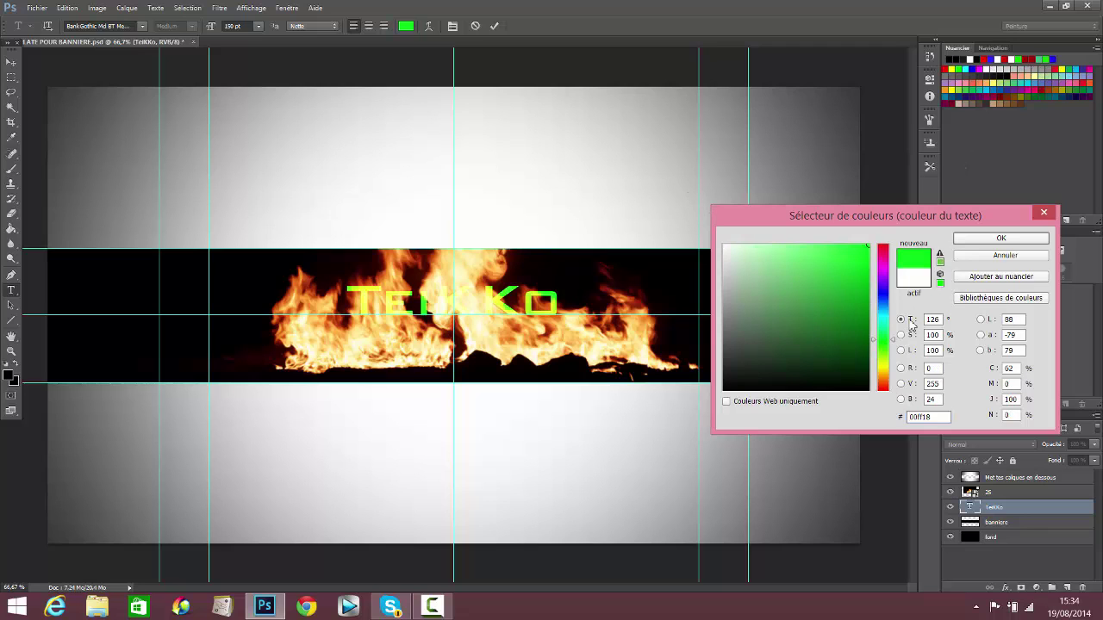
{"action": "left_click_drag", "start_coordinate": [888, 311], "coordinate": [889, 302]}
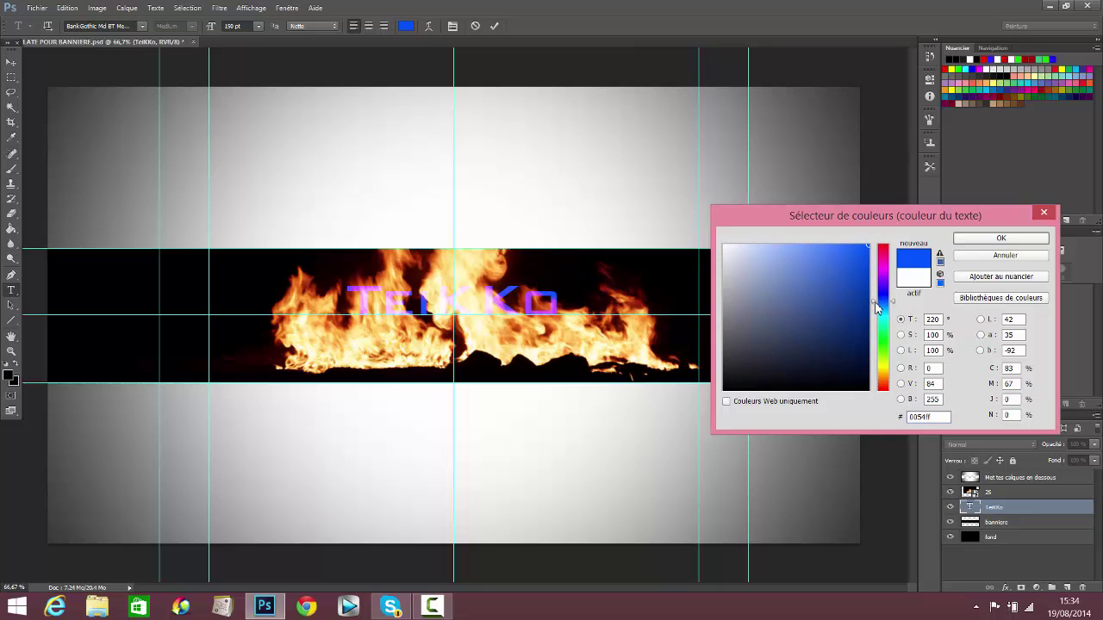
{"action": "left_click", "coordinate": [971, 238]}
{"action": "left_click", "coordinate": [520, 297]}
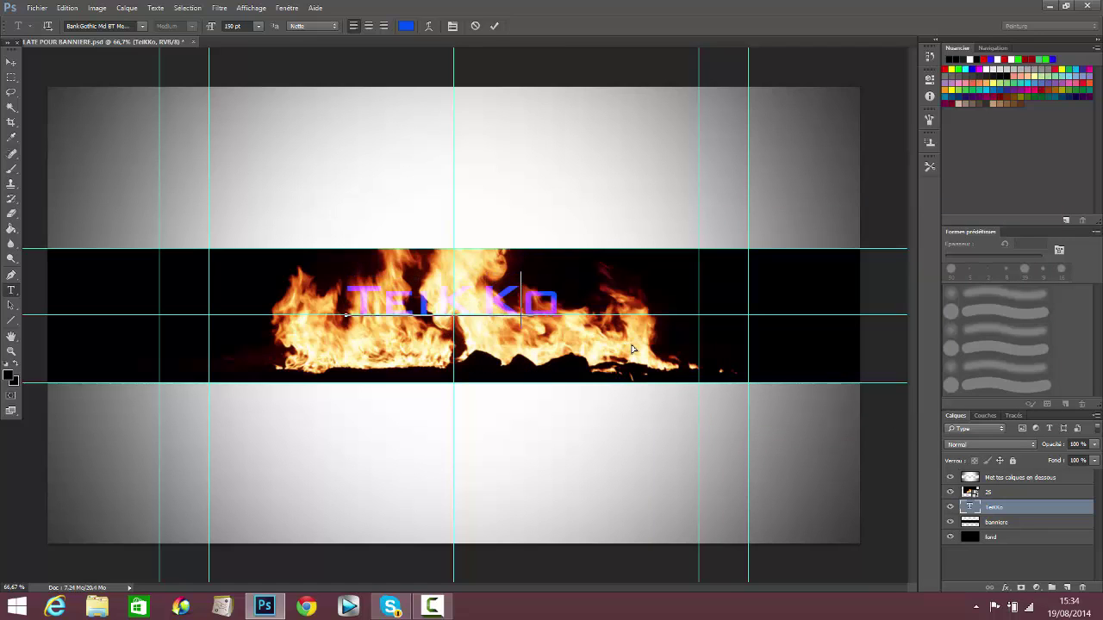
- Move the fire image down so the flames rise from the strip's lower edge, and set layer 25's opacity to 46%
{"action": "left_click", "coordinate": [997, 492]}
{"action": "key", "text": "v"}
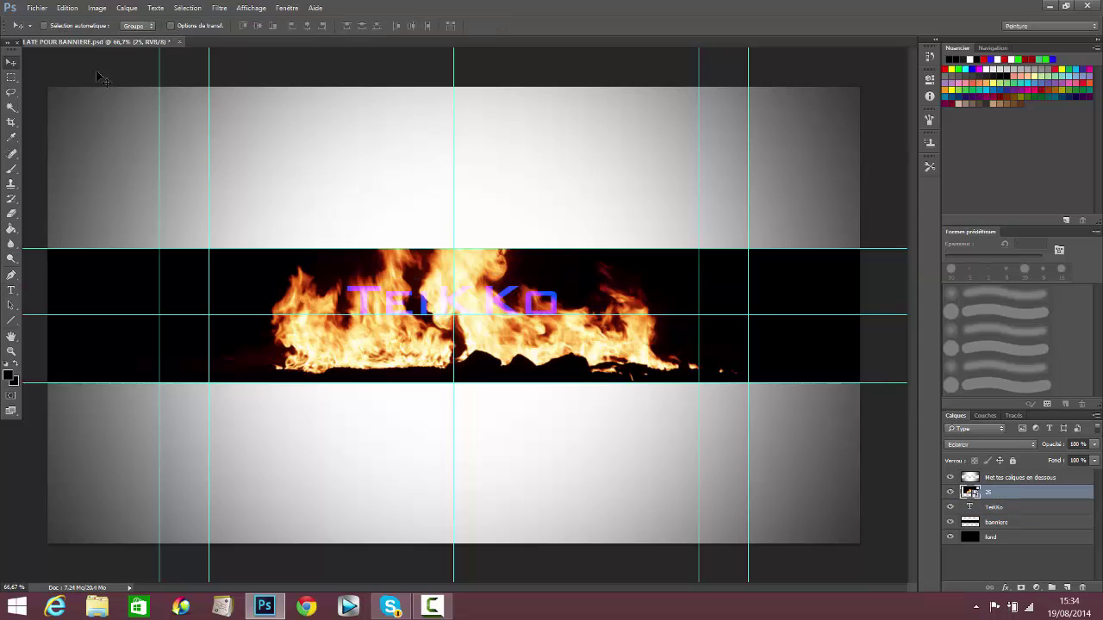
{"action": "left_click_drag", "start_coordinate": [614, 362], "coordinate": [576, 441]}
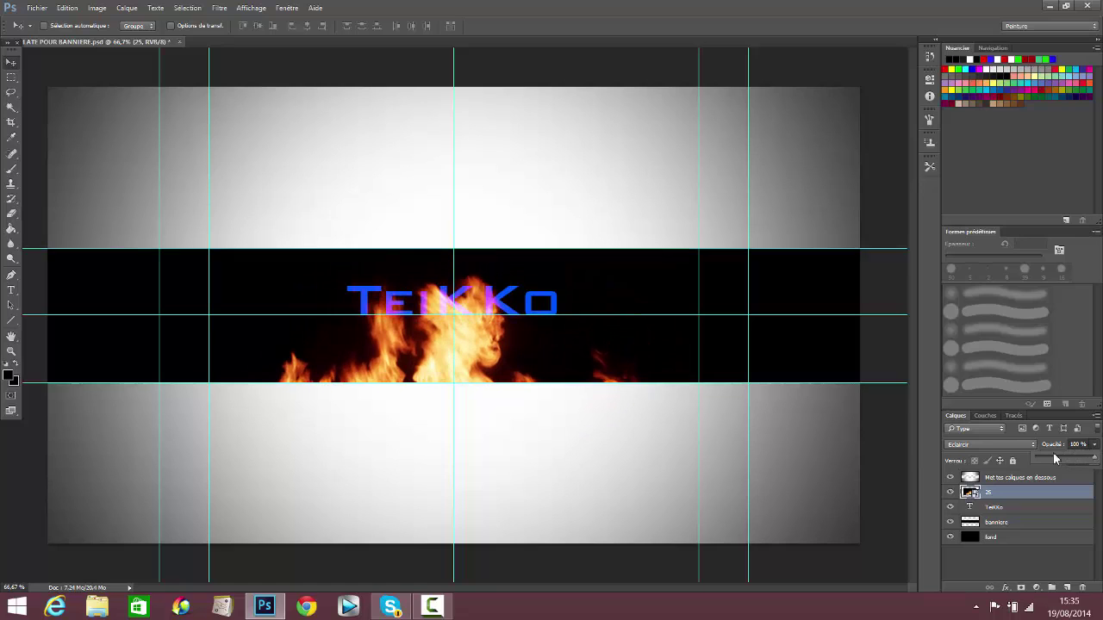
{"action": "left_click_drag", "start_coordinate": [1078, 461], "coordinate": [1063, 462]}
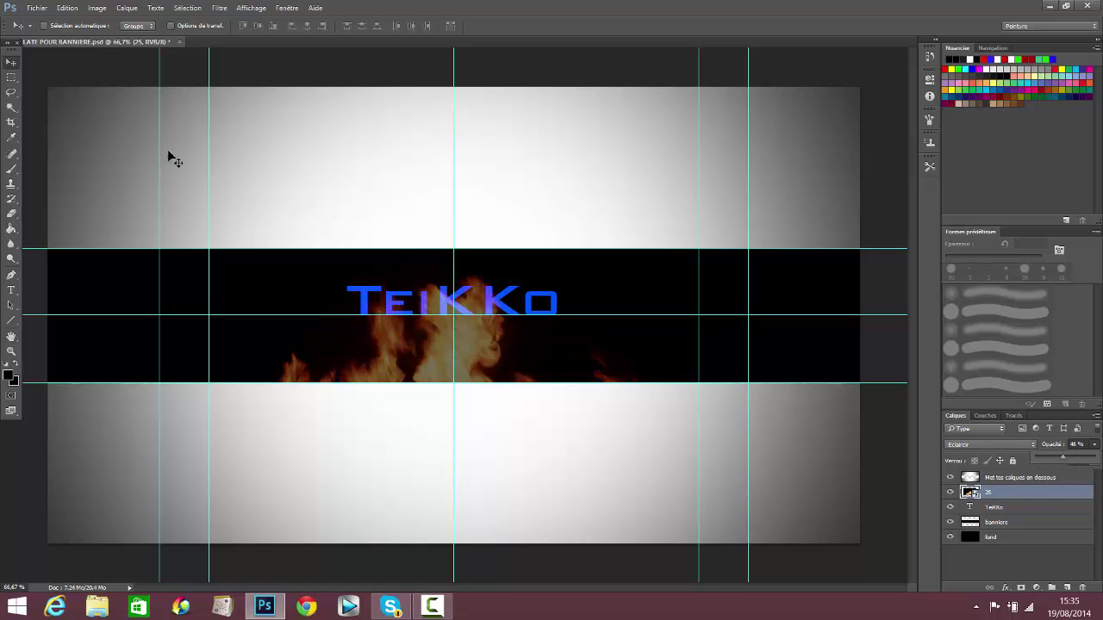
- Delete fire layer 25 from the banner
{"action": "right_click", "coordinate": [1013, 495]}
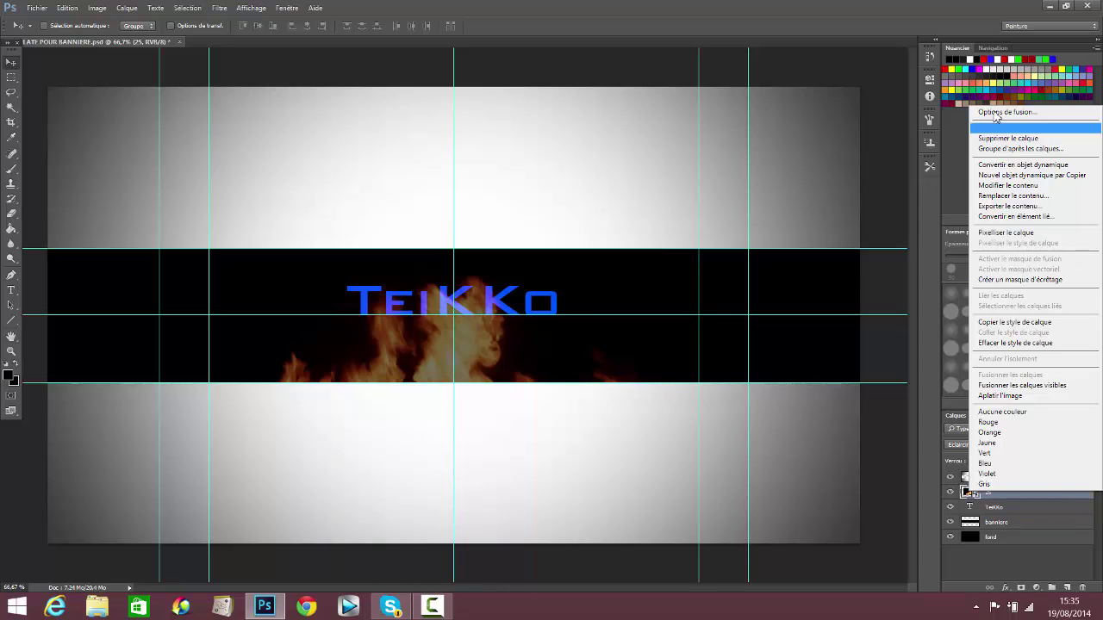
{"action": "left_click", "coordinate": [1016, 142]}
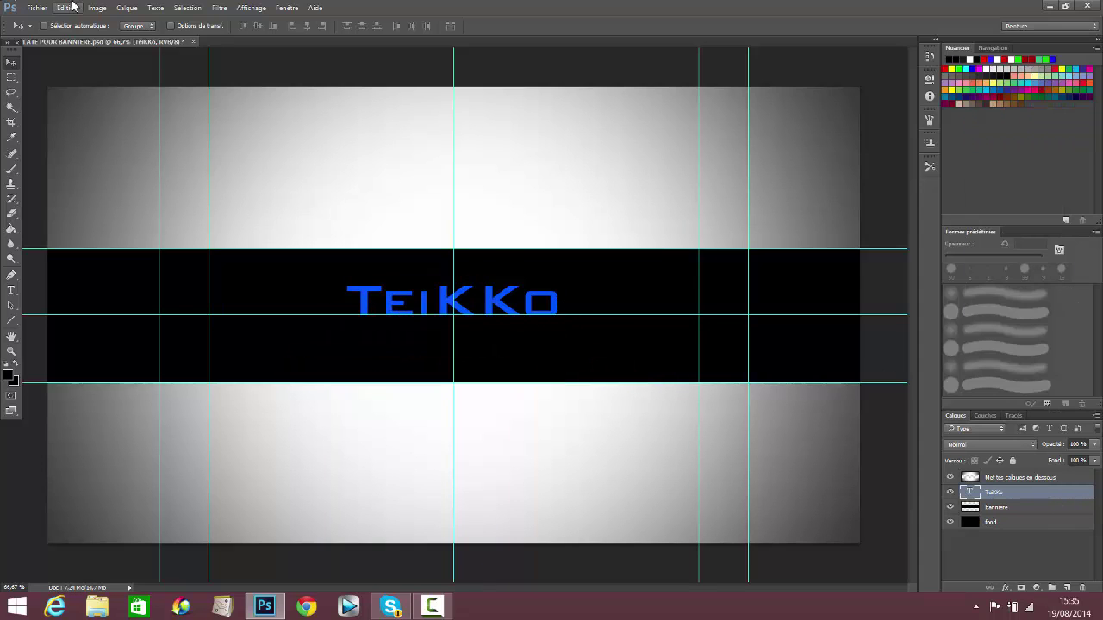
- Start embedding an image file and browse to the GFX PACK > Pack GFX > optical flare > Light folder
{"action": "left_click", "coordinate": [43, 8]}
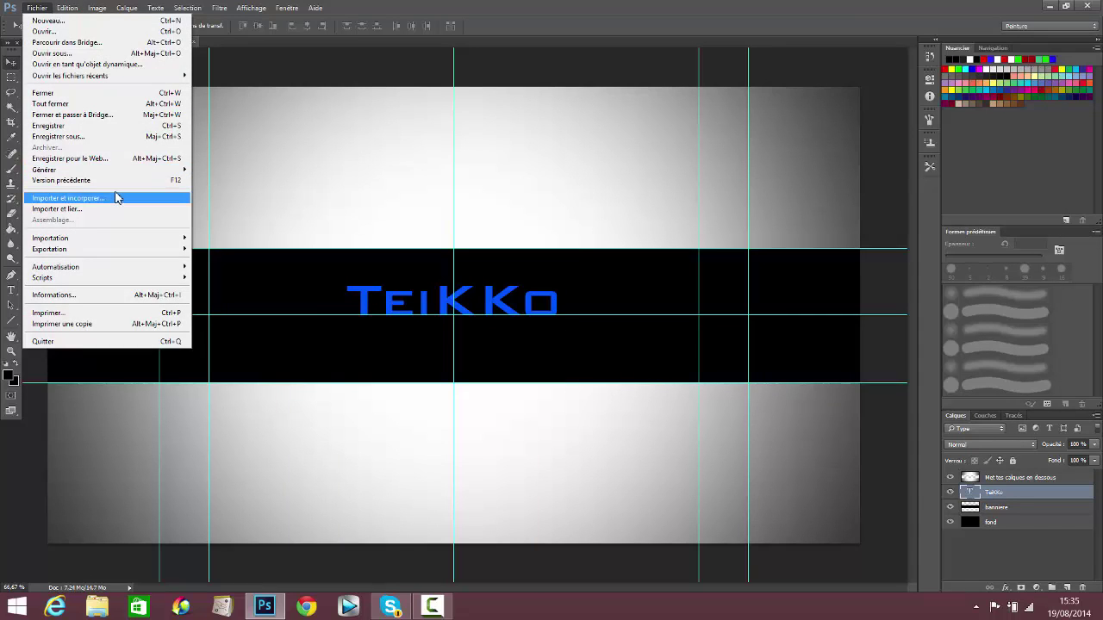
{"action": "left_click", "coordinate": [117, 199]}
{"action": "left_click", "coordinate": [229, 35]}
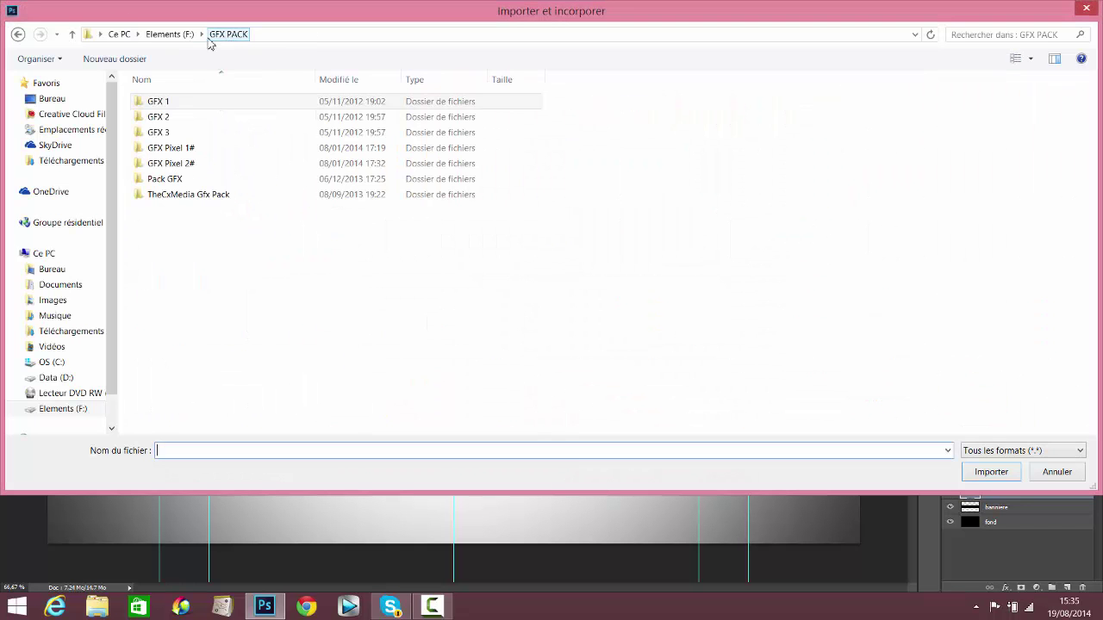
{"action": "double_click", "coordinate": [207, 148]}
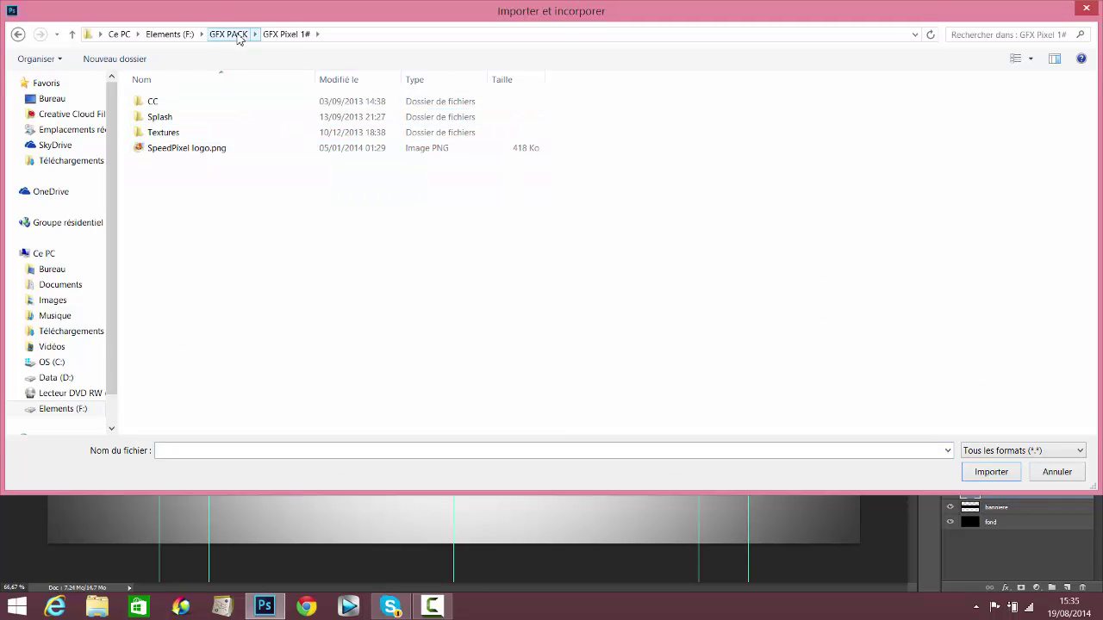
{"action": "left_click", "coordinate": [238, 38]}
{"action": "double_click", "coordinate": [185, 134]}
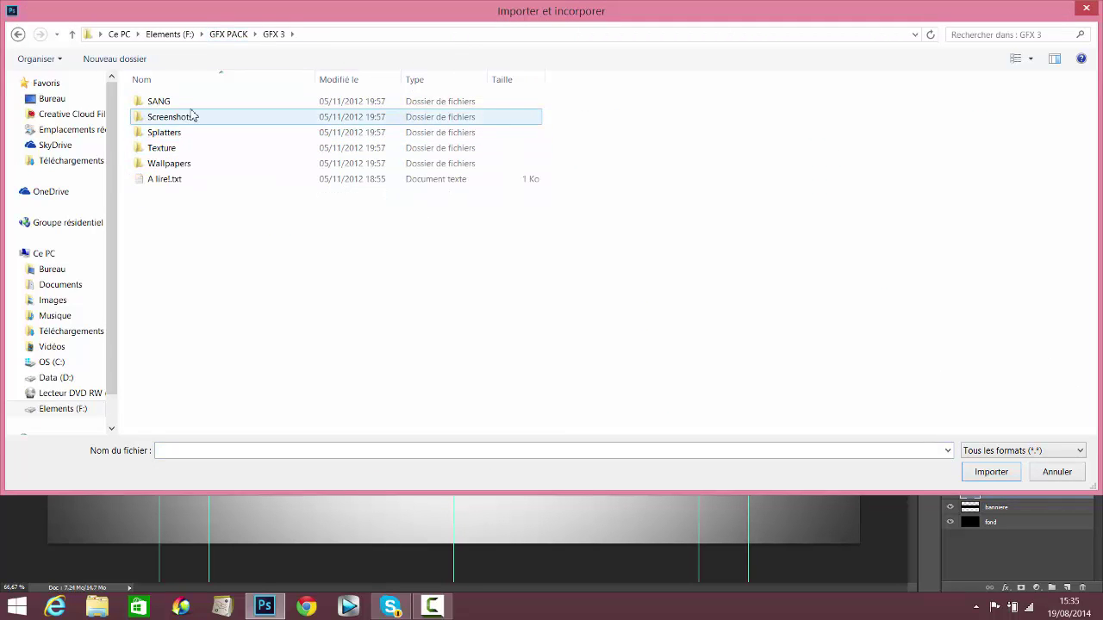
{"action": "left_click", "coordinate": [228, 33]}
{"action": "double_click", "coordinate": [179, 179]}
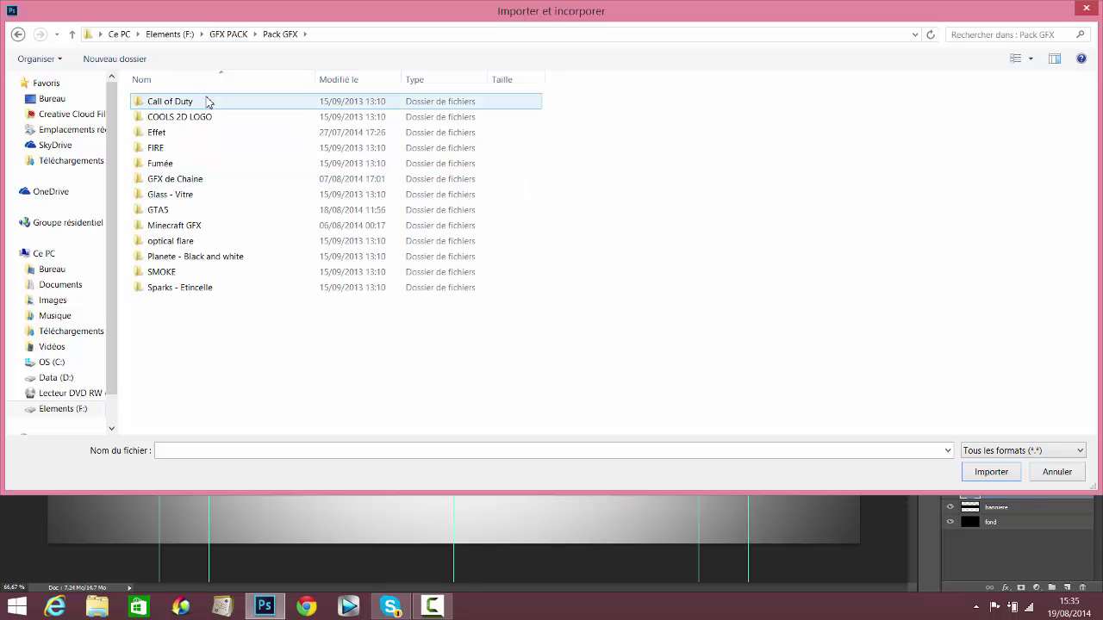
{"action": "double_click", "coordinate": [171, 241]}
{"action": "left_click", "coordinate": [182, 129]}
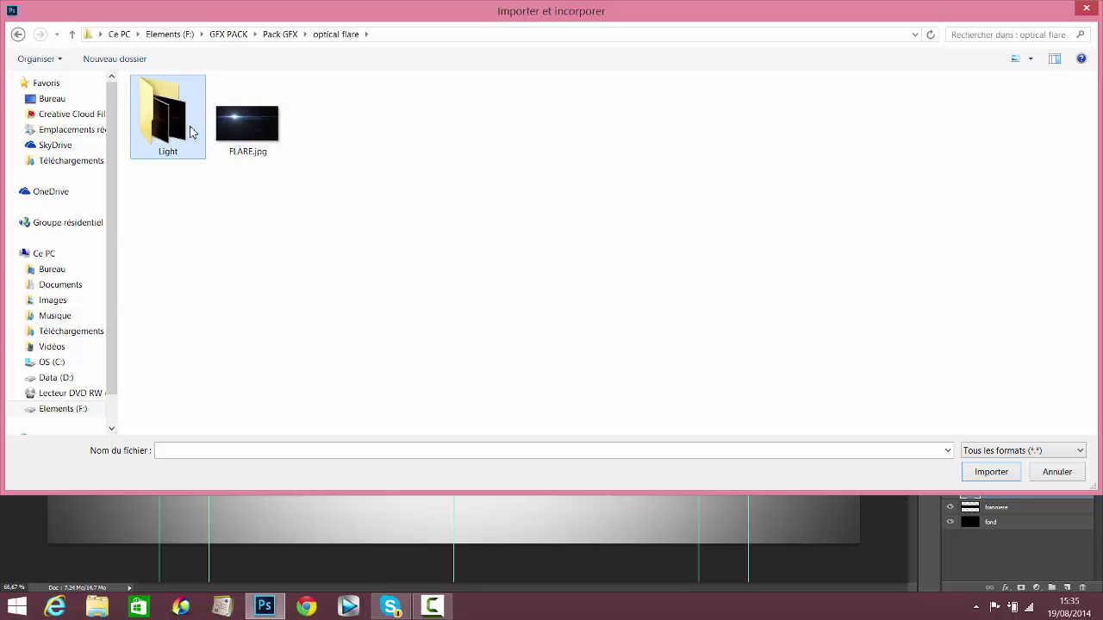
{"action": "double_click", "coordinate": [185, 125]}
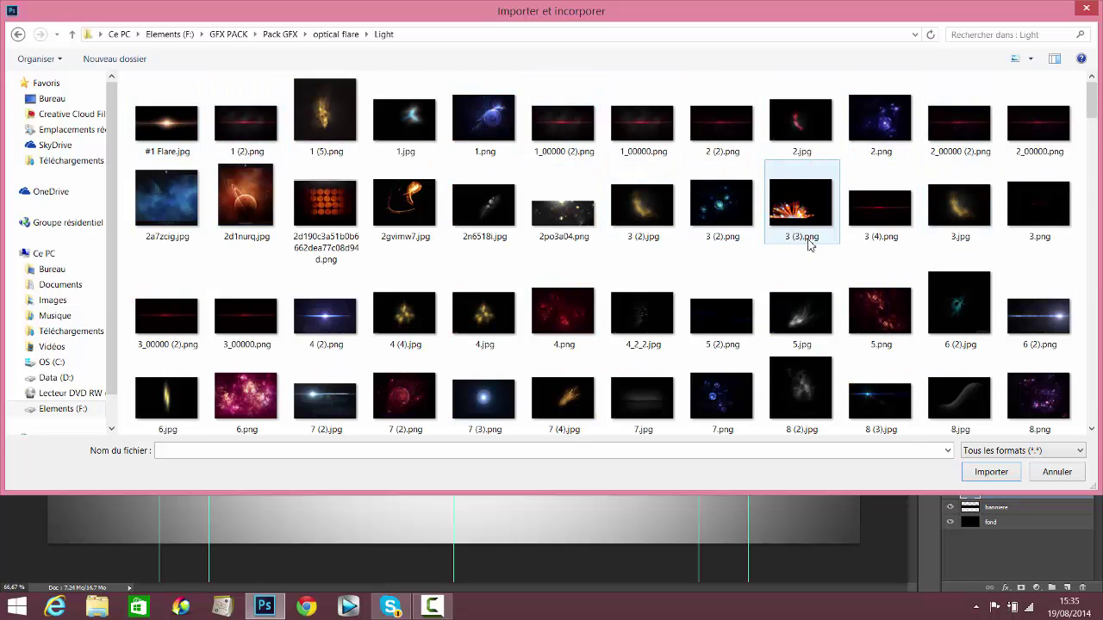
- Look through the Light folder's images and embed 2po3a04.png in the banner
{"action": "left_click", "coordinate": [595, 241]}
{"action": "scroll", "coordinate": [767, 293], "scroll_direction": "down", "scroll_amount": 10}
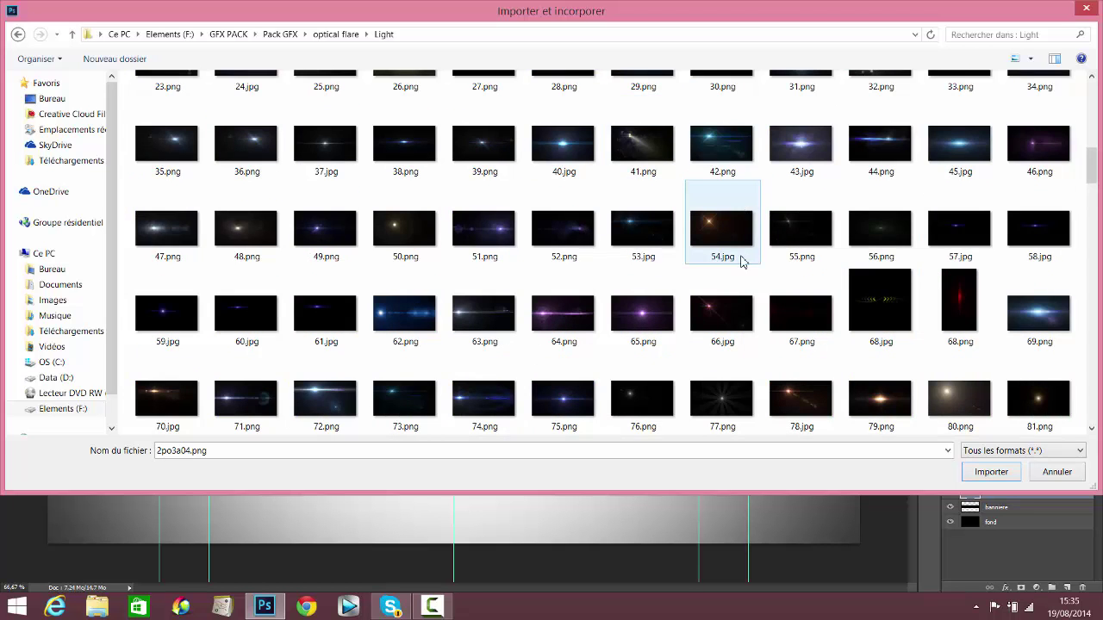
{"action": "scroll", "coordinate": [741, 261], "scroll_direction": "down", "scroll_amount": 15}
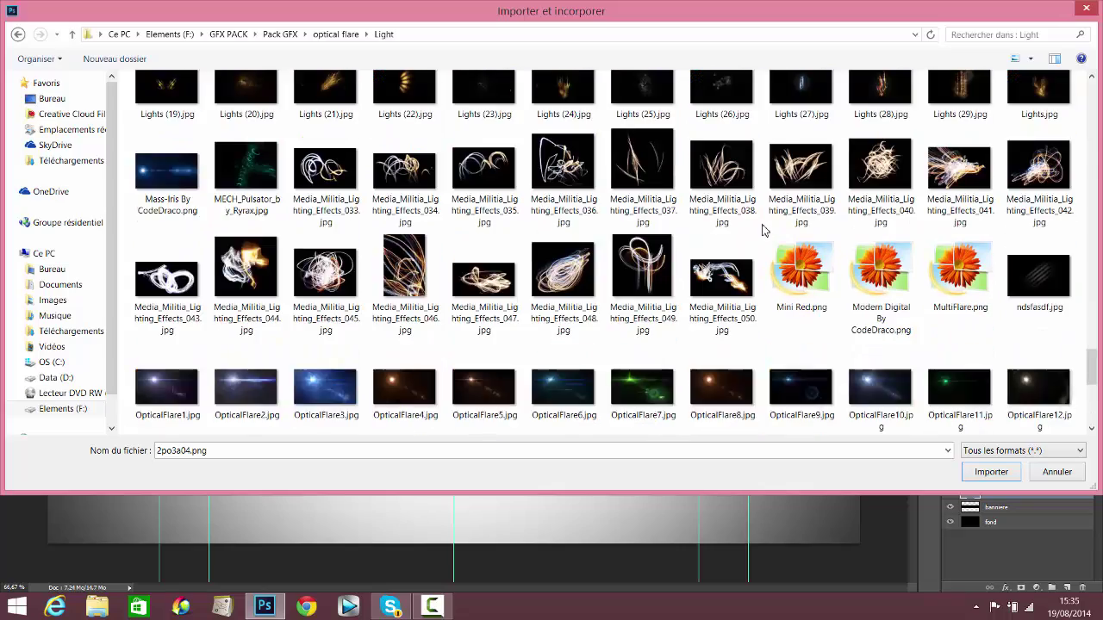
{"action": "scroll", "coordinate": [761, 228], "scroll_direction": "up", "scroll_amount": 15}
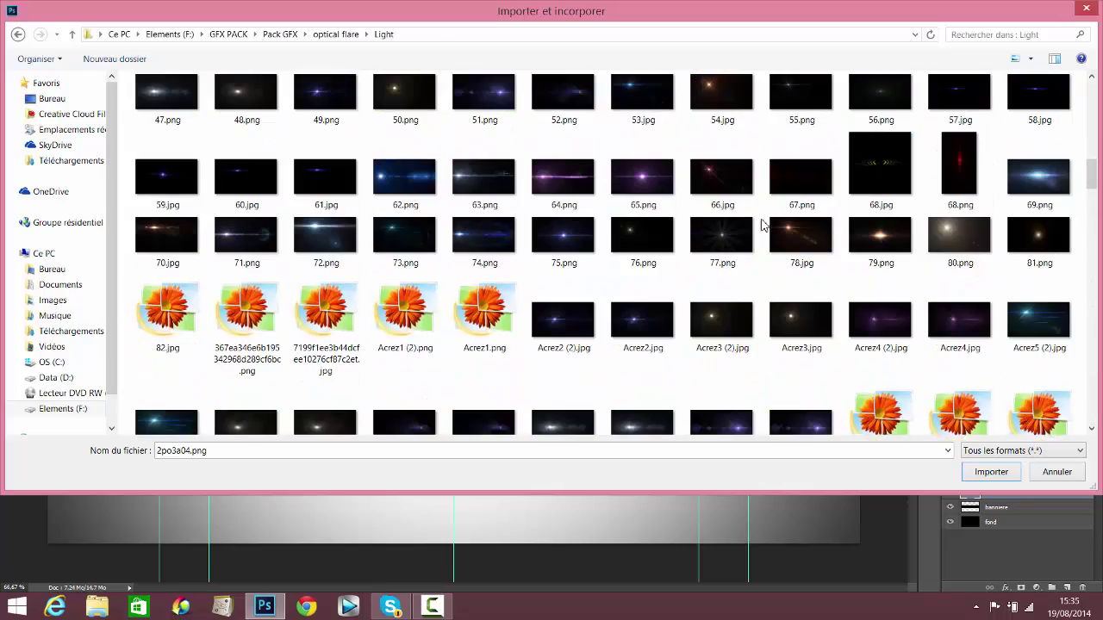
{"action": "scroll", "coordinate": [761, 225], "scroll_direction": "up", "scroll_amount": 8}
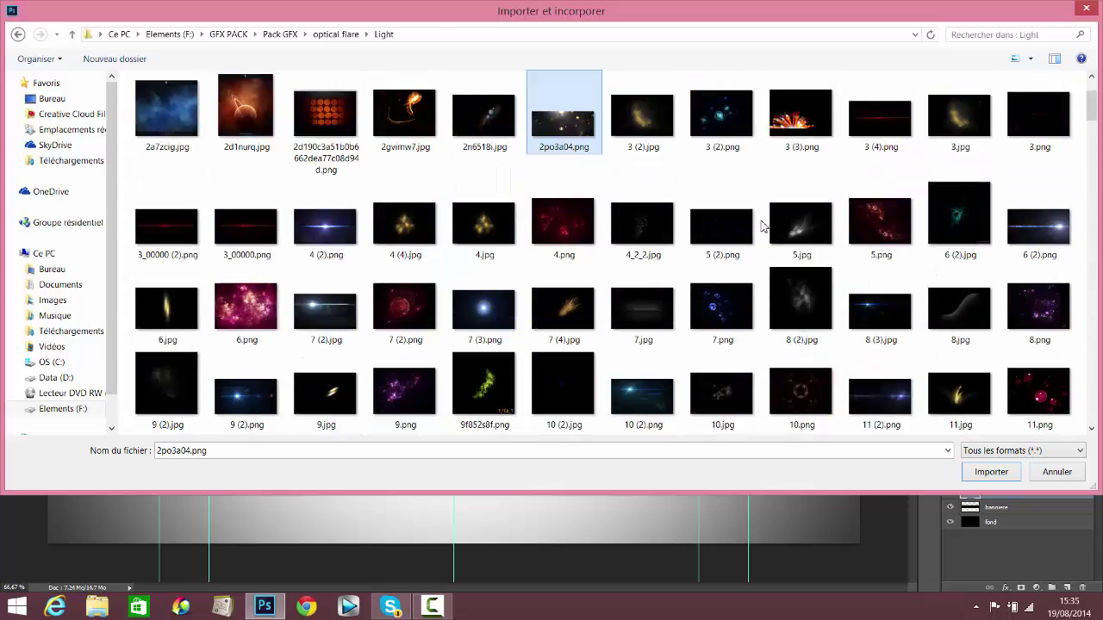
{"action": "scroll", "coordinate": [761, 225], "scroll_direction": "up", "scroll_amount": 1}
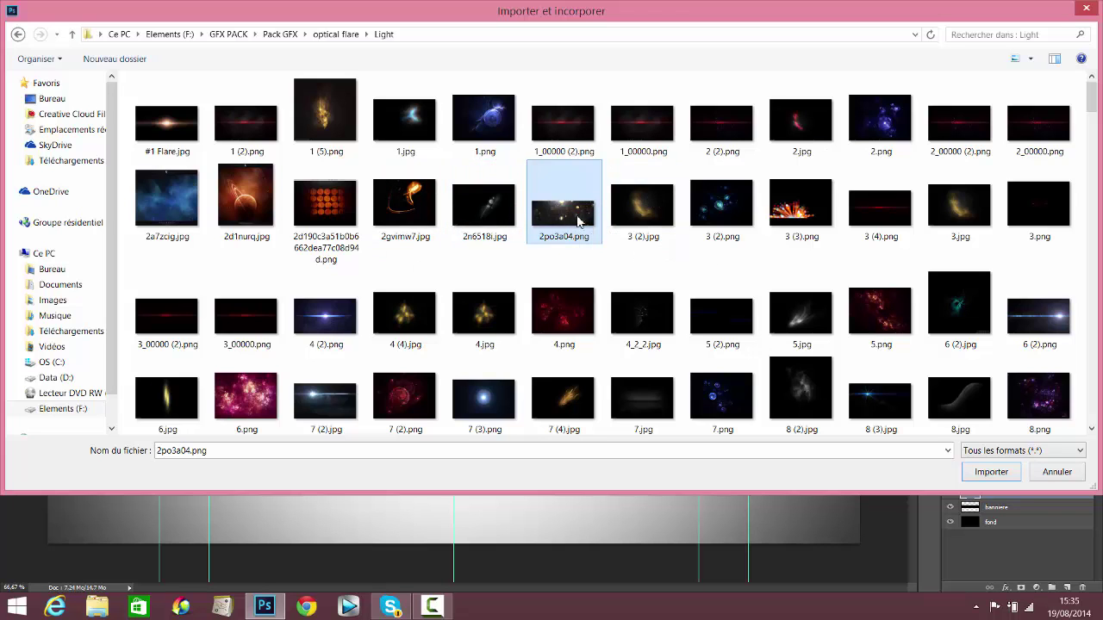
{"action": "left_click", "coordinate": [991, 472]}
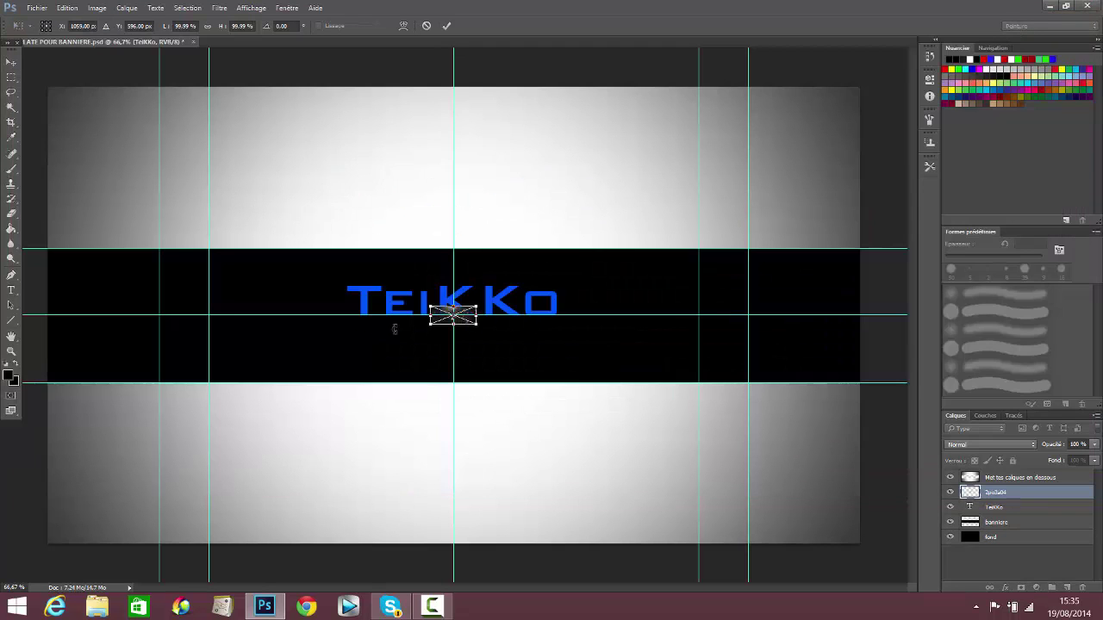
- Stretch the 2po3a04 image across the full width and height of the strip, and set its blend mode to Eclaircir
{"action": "left_click_drag", "start_coordinate": [476, 325], "coordinate": [655, 415]}
{"action": "left_click_drag", "start_coordinate": [622, 372], "coordinate": [908, 310]}
{"action": "left_click_drag", "start_coordinate": [627, 219], "coordinate": [653, 244]}
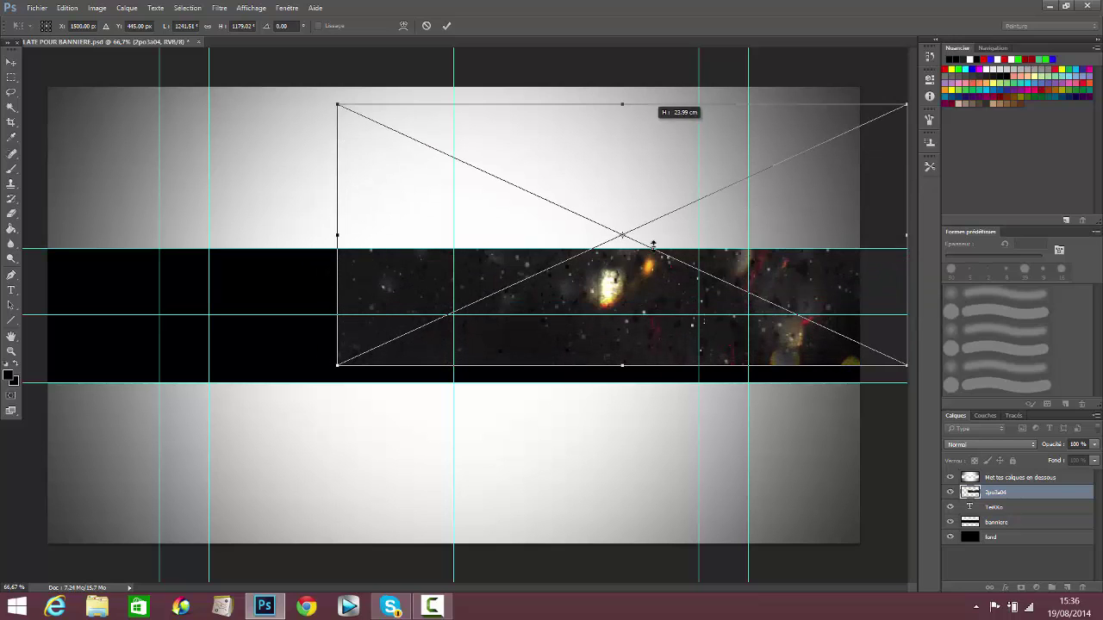
{"action": "left_click_drag", "start_coordinate": [622, 365], "coordinate": [622, 445]}
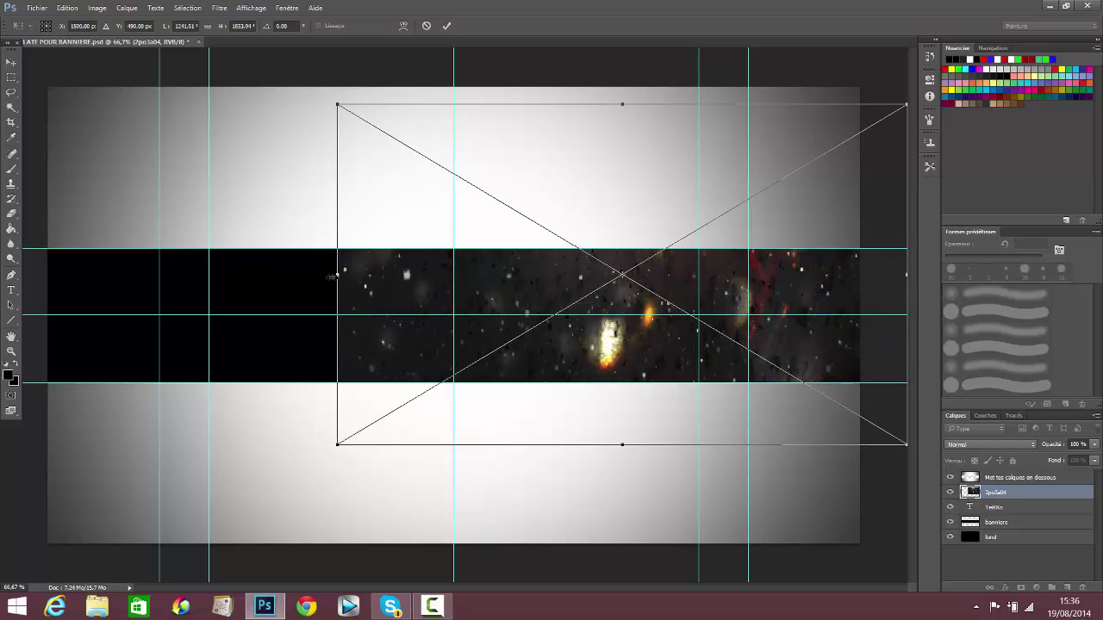
{"action": "left_click_drag", "start_coordinate": [332, 277], "coordinate": [28, 277]}
{"action": "left_click_drag", "start_coordinate": [451, 332], "coordinate": [443, 394]}
{"action": "left_click", "coordinate": [447, 27]}
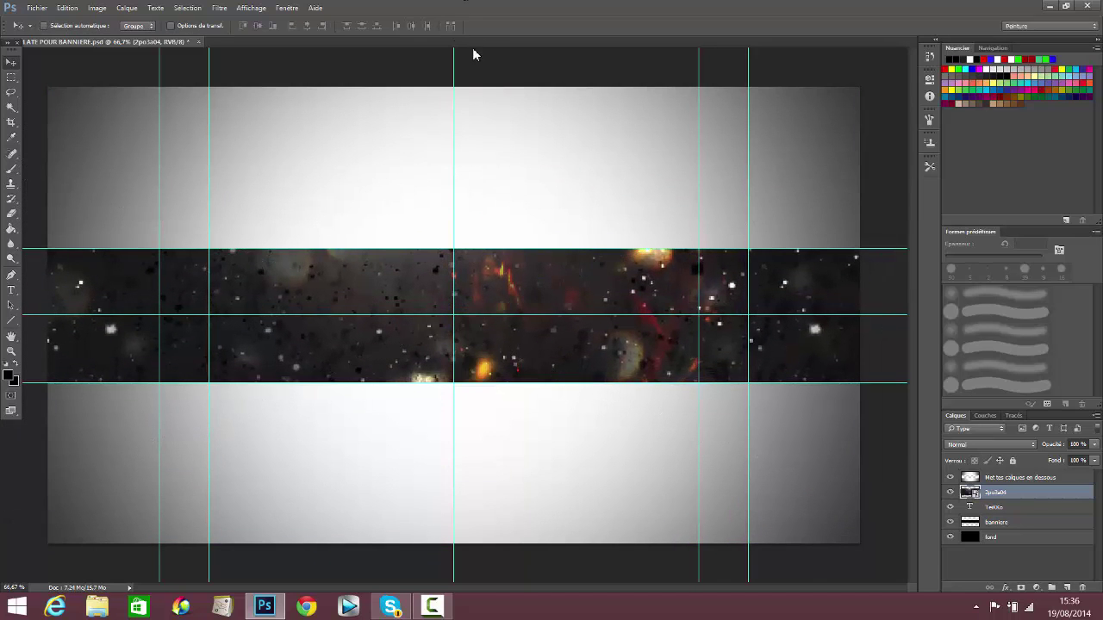
{"action": "left_click", "coordinate": [1015, 445]}
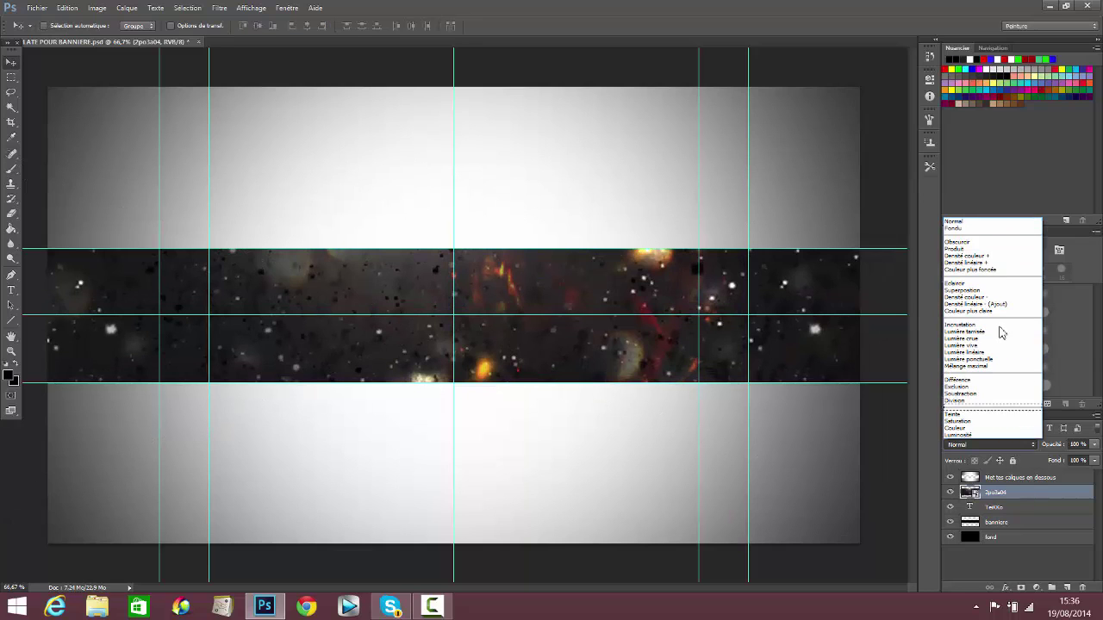
{"action": "left_click", "coordinate": [985, 284]}
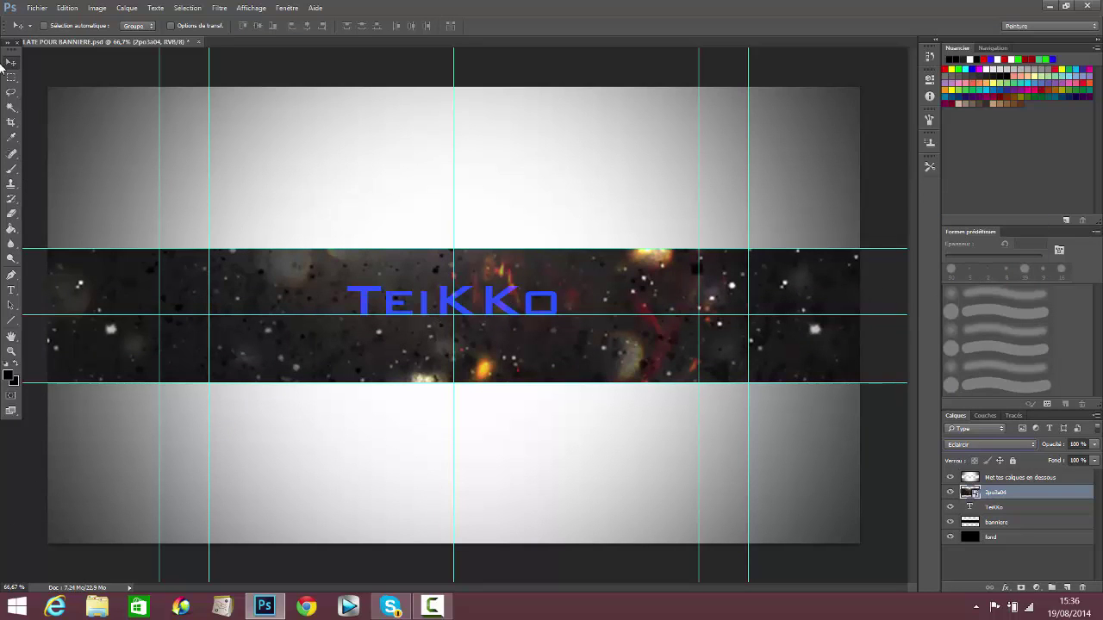
- Move the "TeiKKo" title down onto the horizontal centre guide, and place layer 2po3a04 beneath it, shifted slightly right
{"action": "left_click", "coordinate": [1059, 510]}
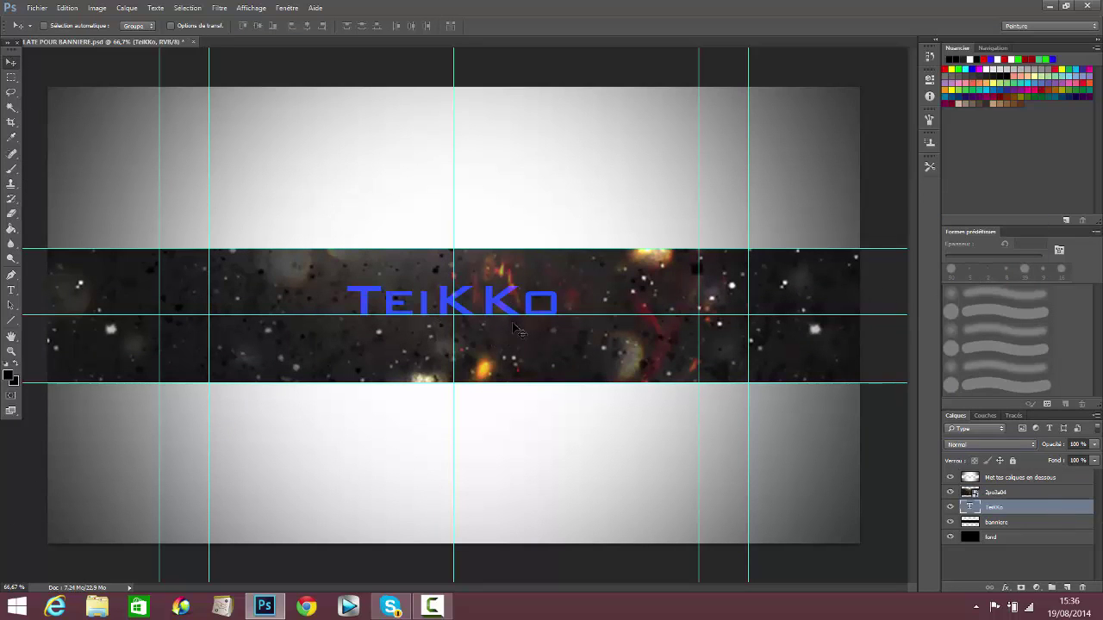
{"action": "left_click_drag", "start_coordinate": [514, 330], "coordinate": [515, 345]}
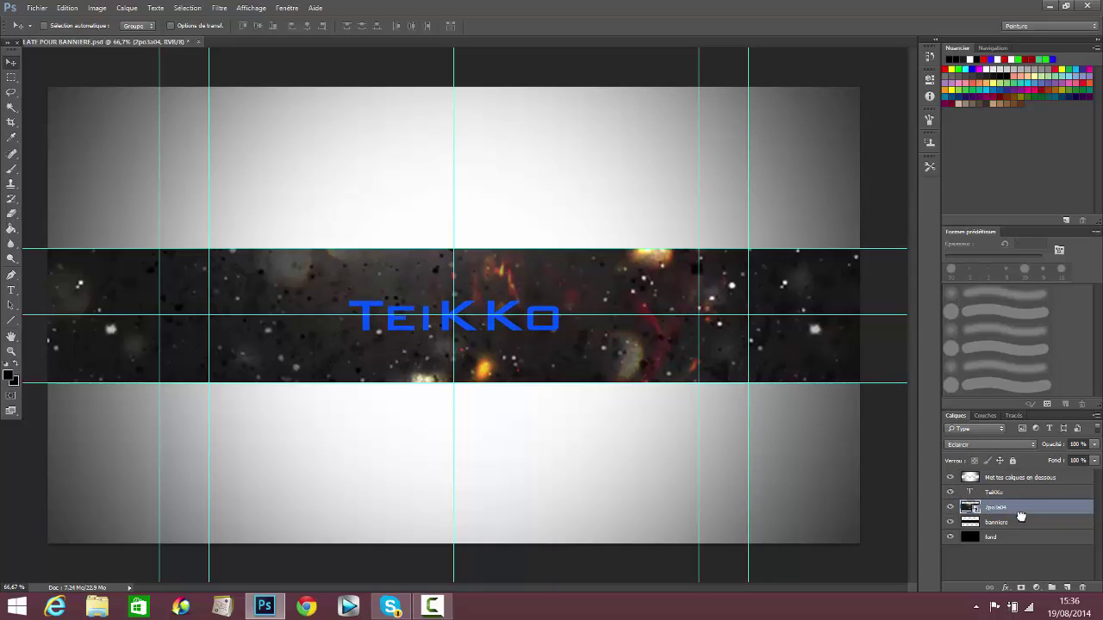
{"action": "mouse_move", "coordinate": [562, 333]}
{"action": "left_mouse_down"}
{"action": "mouse_move", "coordinate": [532, 328]}
{"action": "mouse_move", "coordinate": [562, 333]}
{"action": "left_mouse_up"}
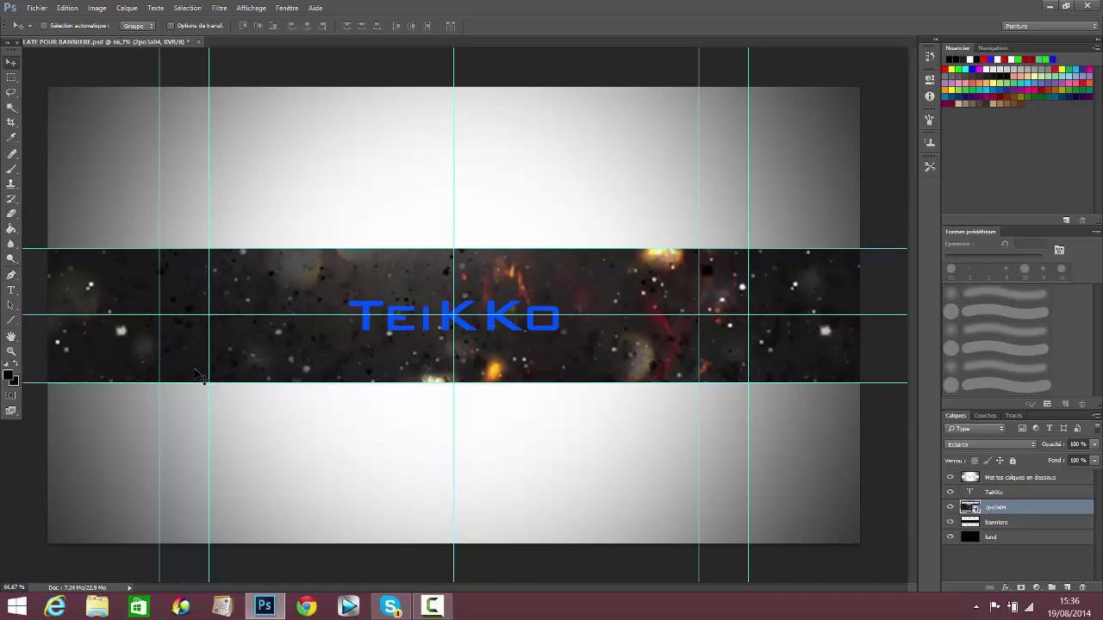
- Embed the blue flare image 21.png from the Light folder in the banner
{"action": "left_click", "coordinate": [37, 8]}
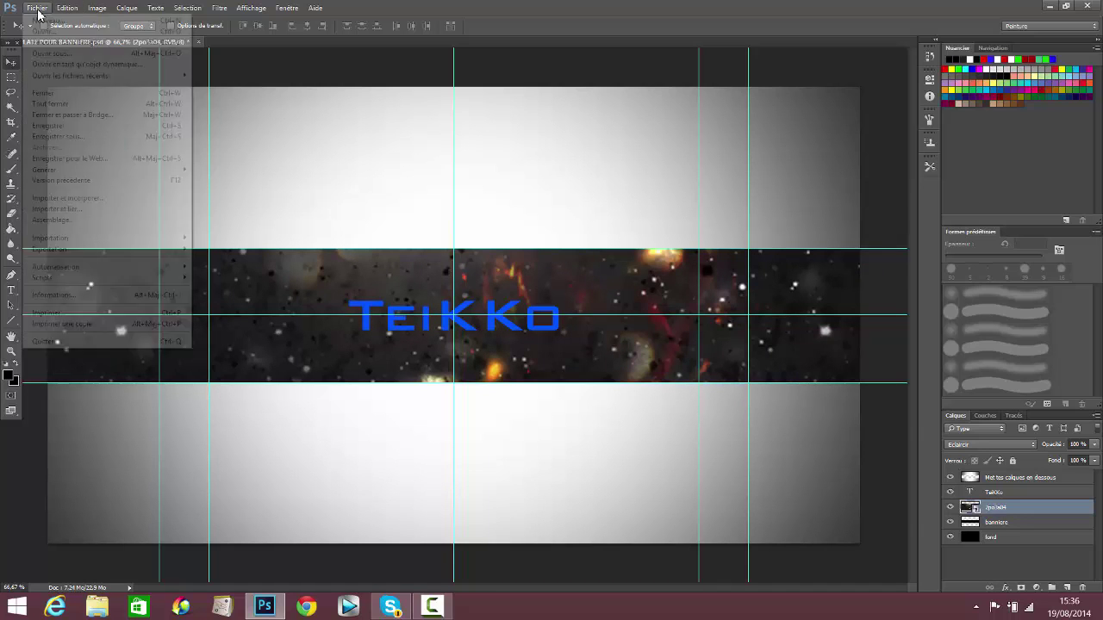
{"action": "left_click", "coordinate": [86, 202]}
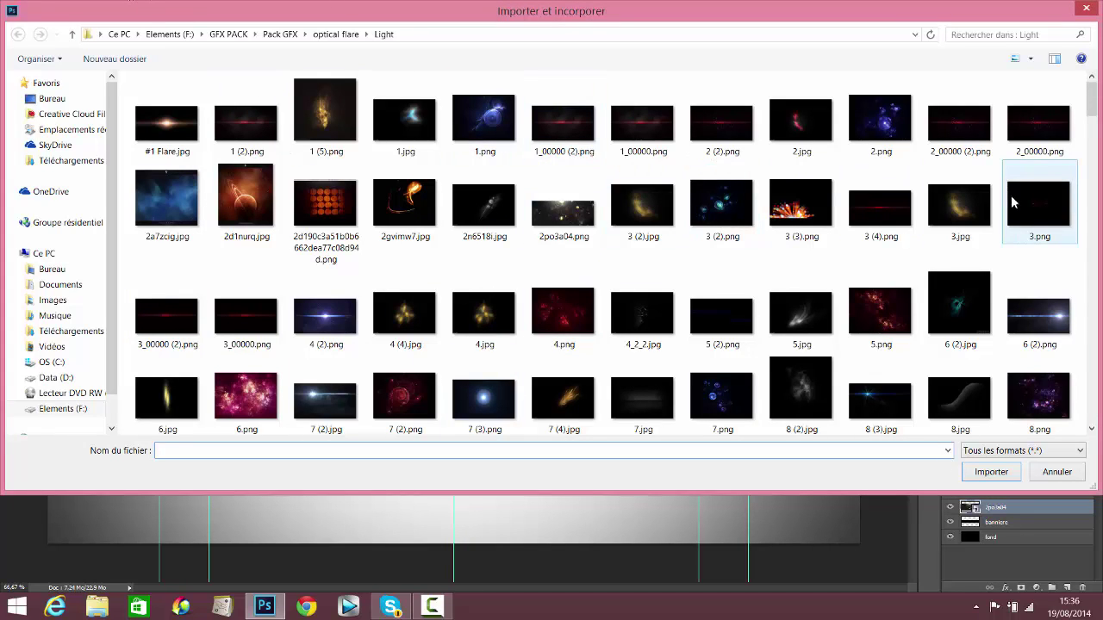
{"action": "left_click", "coordinate": [981, 151]}
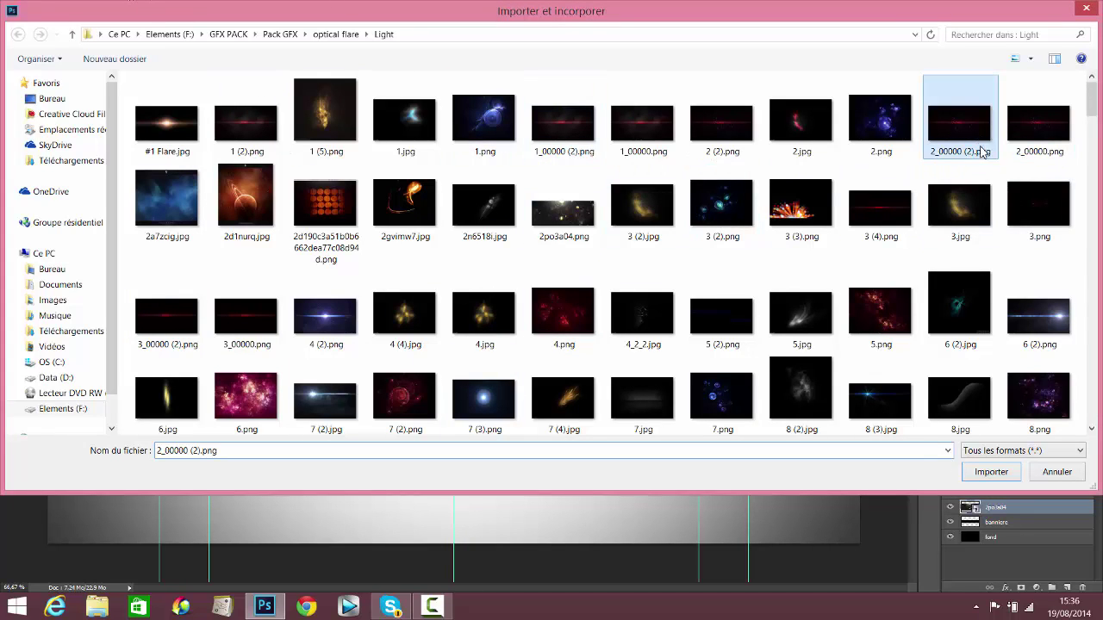
{"action": "left_click", "coordinate": [965, 324]}
{"action": "left_click", "coordinate": [1032, 319]}
{"action": "scroll", "coordinate": [862, 248], "scroll_direction": "down", "scroll_amount": 2}
{"action": "scroll", "coordinate": [861, 248], "scroll_direction": "down", "scroll_amount": 2}
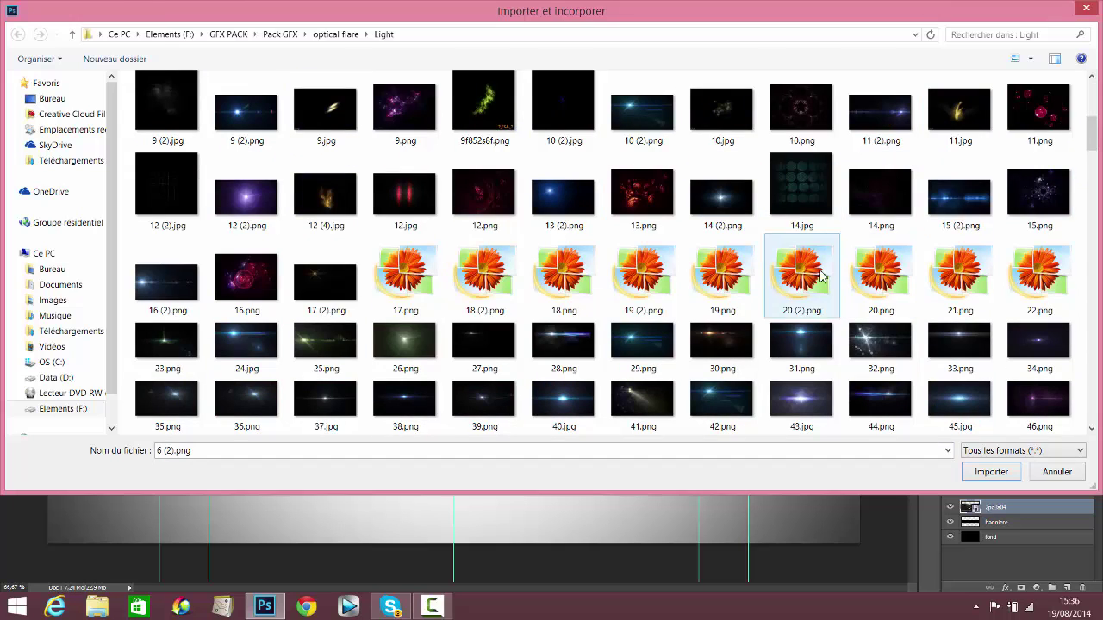
{"action": "scroll", "coordinate": [906, 297], "scroll_direction": "down", "scroll_amount": 3}
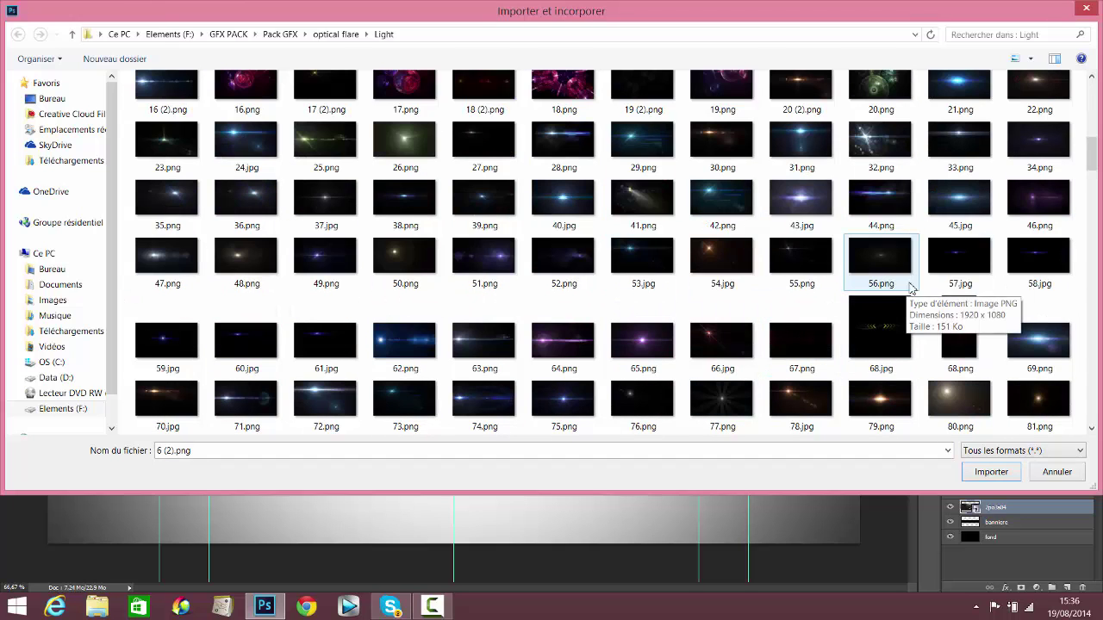
{"action": "scroll", "coordinate": [957, 244], "scroll_direction": "up", "scroll_amount": 3}
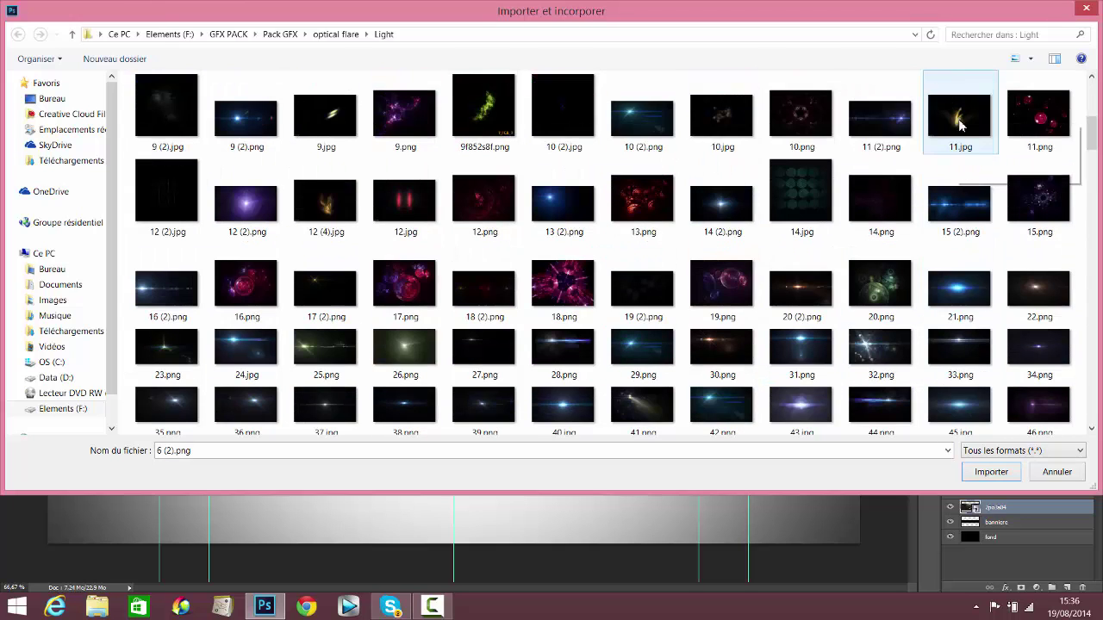
{"action": "left_click", "coordinate": [964, 306]}
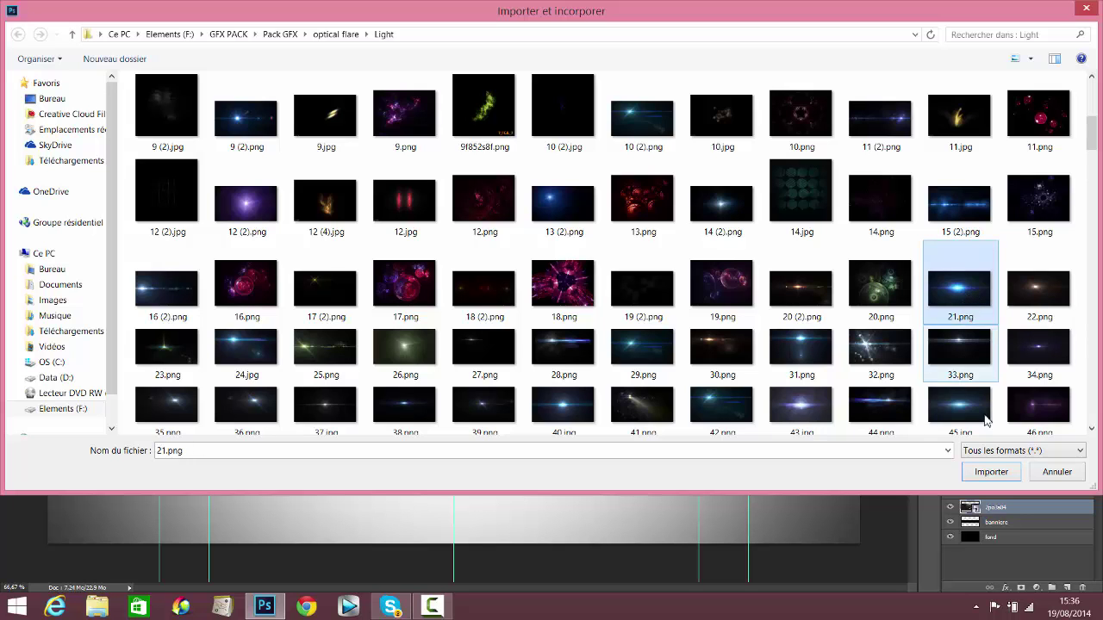
{"action": "left_click", "coordinate": [993, 474]}
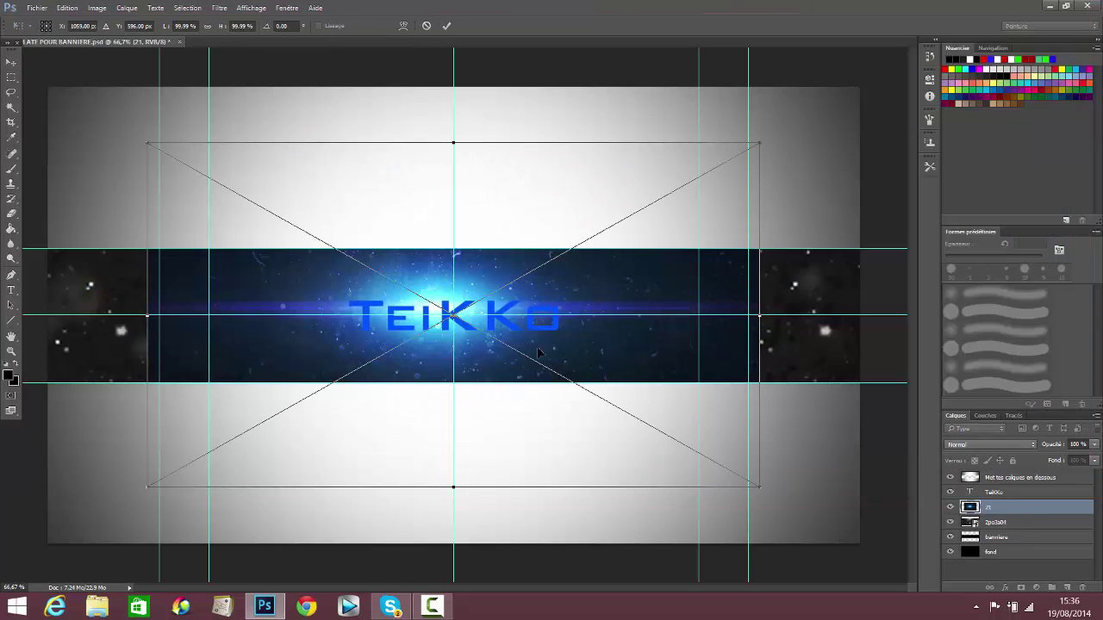
- Shift the flare image about 1.2 cm right and 0.7 cm down behind the title, and delete layer 2po3a04
{"action": "mouse_move", "coordinate": [538, 351]}
{"action": "left_mouse_down"}
{"action": "mouse_move", "coordinate": [556, 362]}
{"action": "mouse_move", "coordinate": [543, 354]}
{"action": "left_mouse_up"}
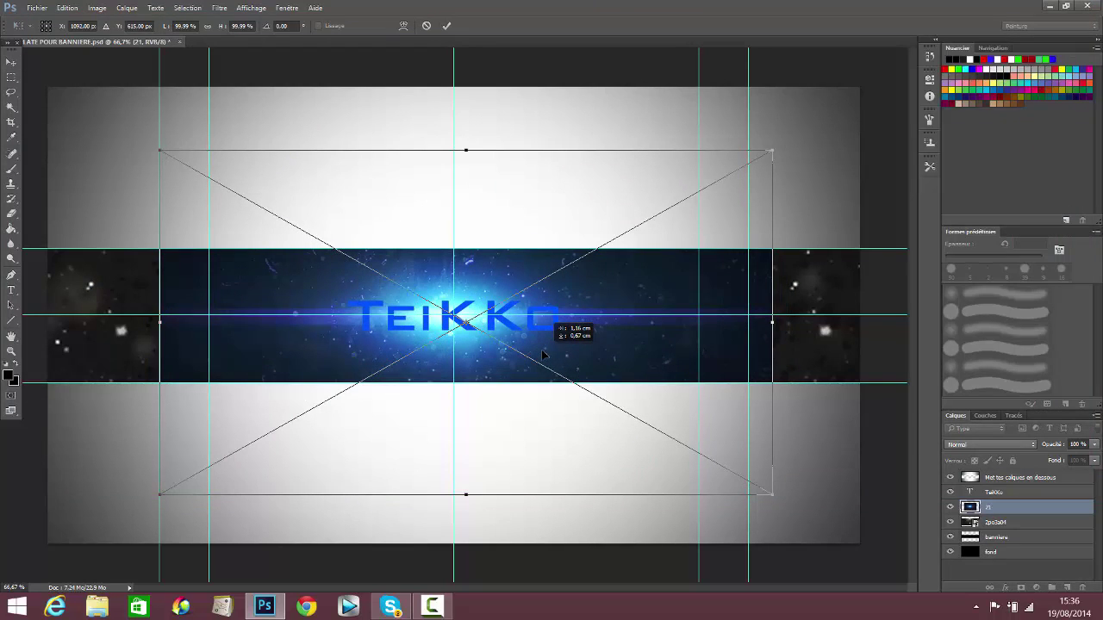
{"action": "left_click", "coordinate": [447, 27]}
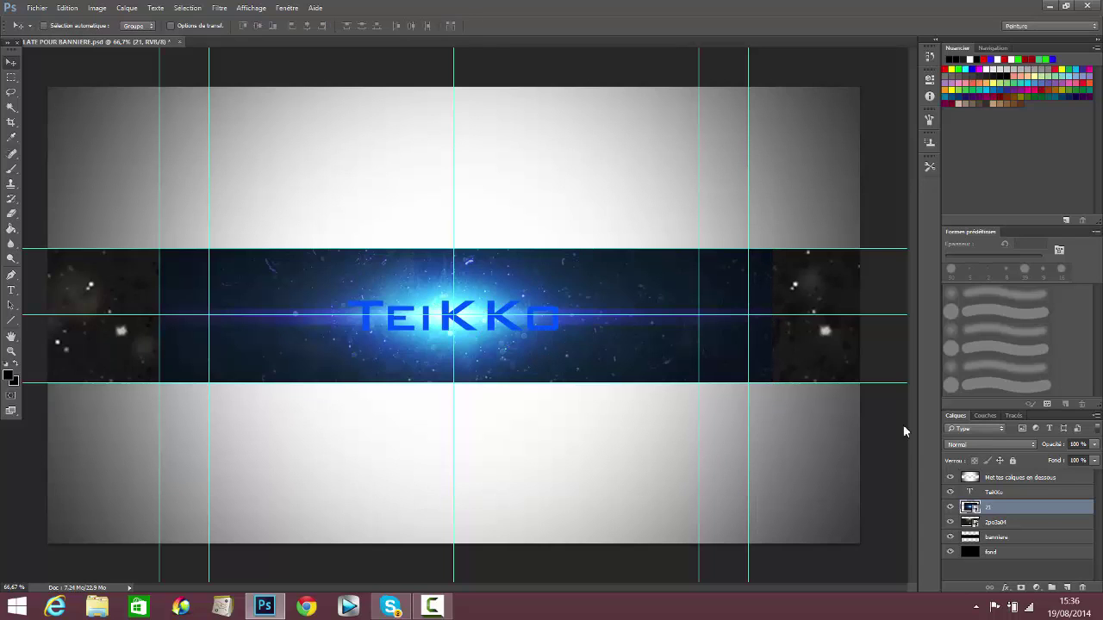
{"action": "right_click", "coordinate": [1007, 523]}
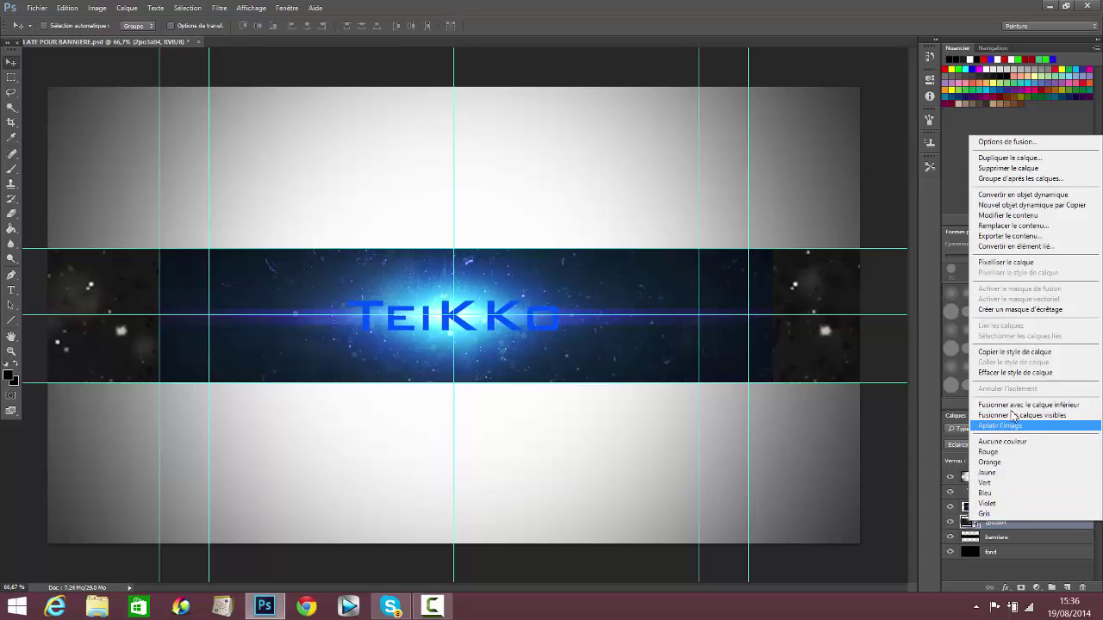
{"action": "left_click", "coordinate": [1013, 168]}
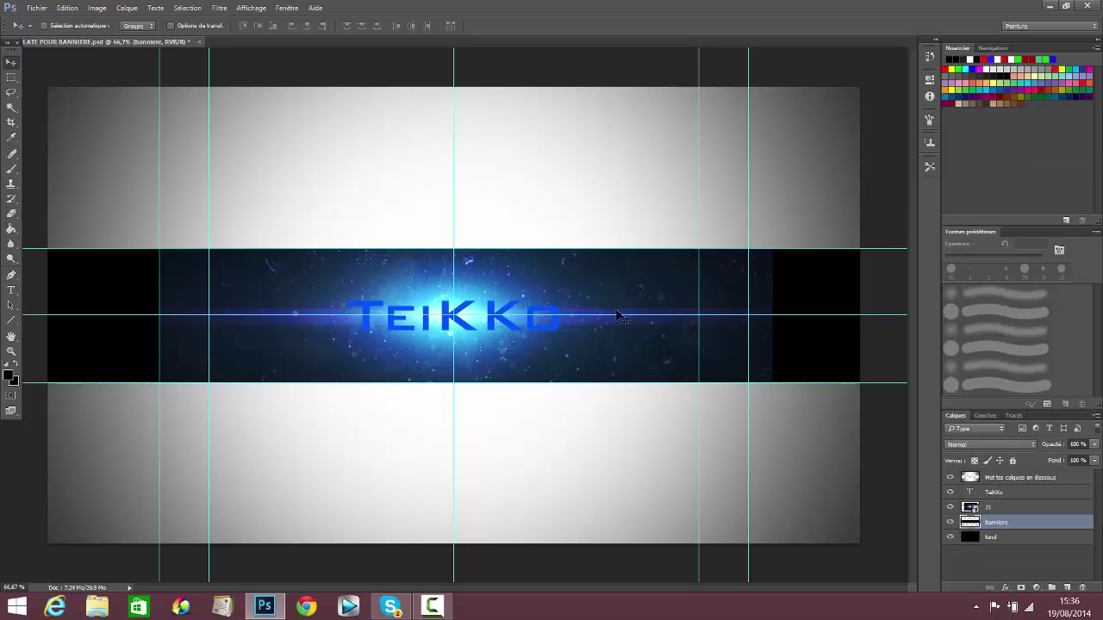
- Move the "TeiKKo" title slightly up over the blue flare
{"action": "left_click_drag", "start_coordinate": [656, 319], "coordinate": [652, 357]}
{"action": "left_click", "coordinate": [1000, 493]}
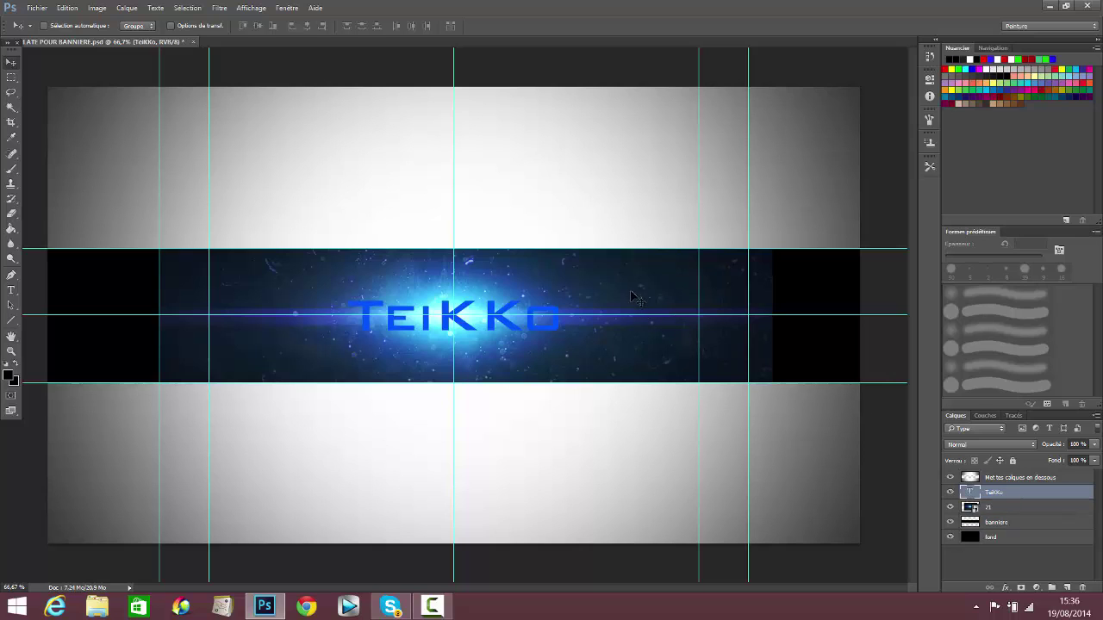
{"action": "mouse_move", "coordinate": [634, 297]}
{"action": "left_mouse_down"}
{"action": "mouse_move", "coordinate": [622, 287]}
{"action": "mouse_move", "coordinate": [635, 258]}
{"action": "mouse_move", "coordinate": [629, 287]}
{"action": "left_mouse_up"}
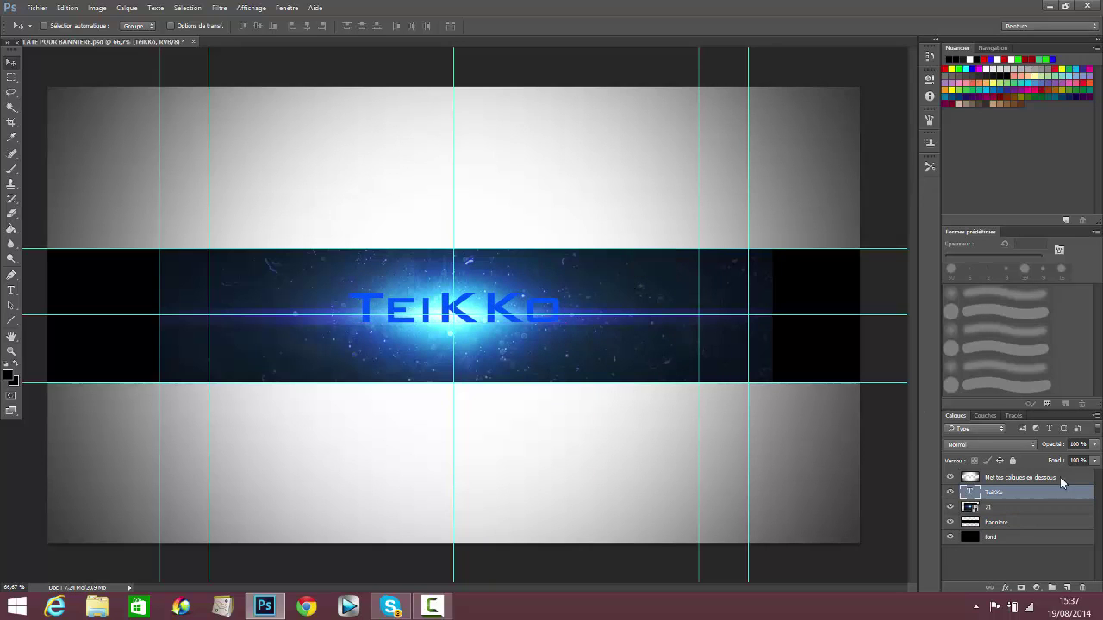
- Move flare layer 21 about 0.7 cm straight up so its light streak sits behind the "TeiKKo" title
{"action": "left_click", "coordinate": [1000, 505]}
{"action": "mouse_move", "coordinate": [657, 324]}
{"action": "left_mouse_down"}
{"action": "mouse_move", "coordinate": [702, 304]}
{"action": "mouse_move", "coordinate": [646, 349]}
{"action": "mouse_move", "coordinate": [658, 347]}
{"action": "mouse_move", "coordinate": [658, 310]}
{"action": "mouse_move", "coordinate": [655, 320]}
{"action": "left_mouse_up"}
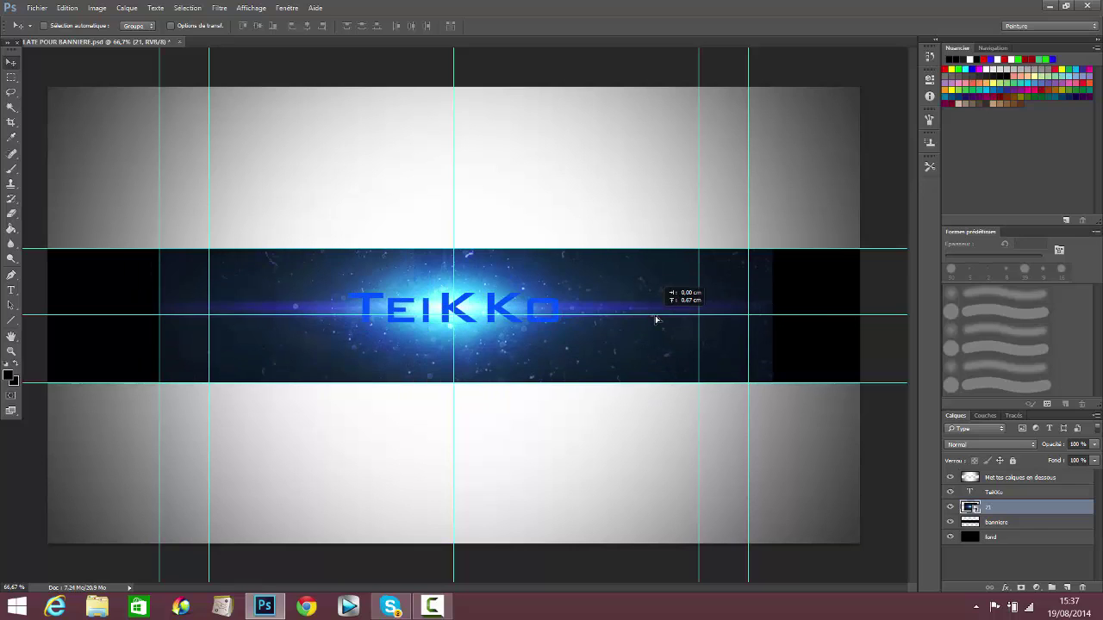
- Try white, green and red on the "TeiKKo" title, settle on black (000000), and commit the text edit
{"action": "left_click", "coordinate": [995, 493]}
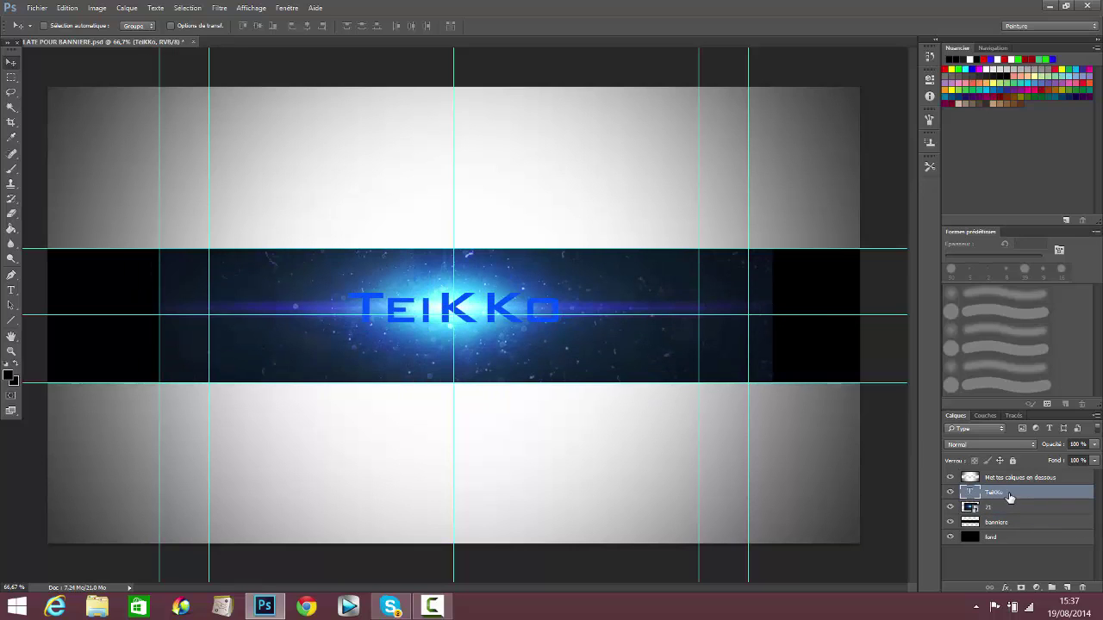
{"action": "double_click", "coordinate": [971, 492]}
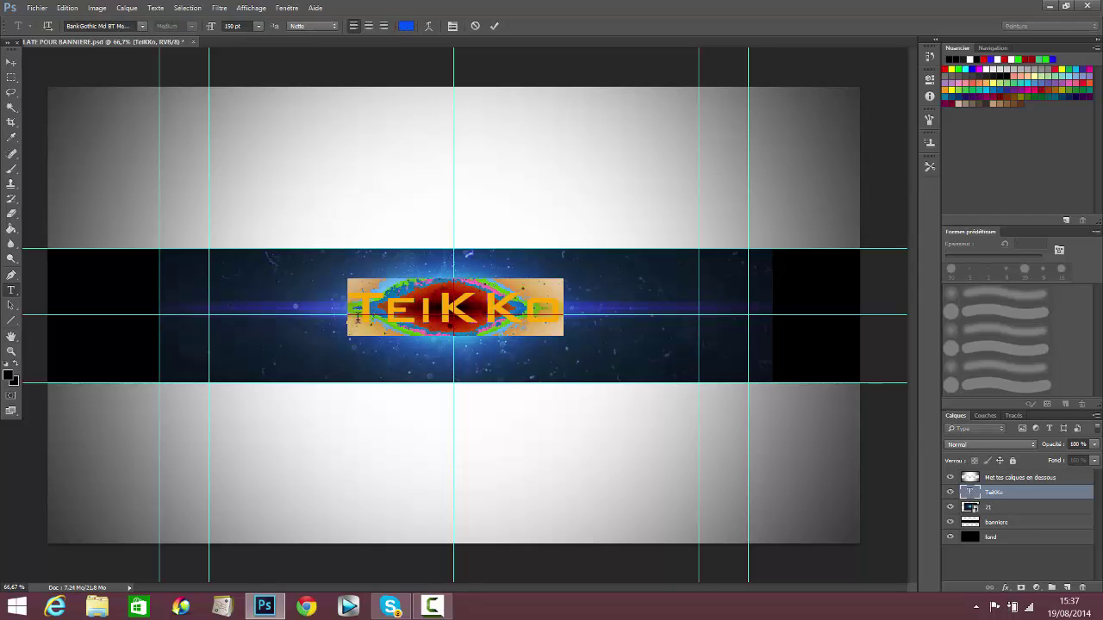
{"action": "left_click", "coordinate": [406, 27]}
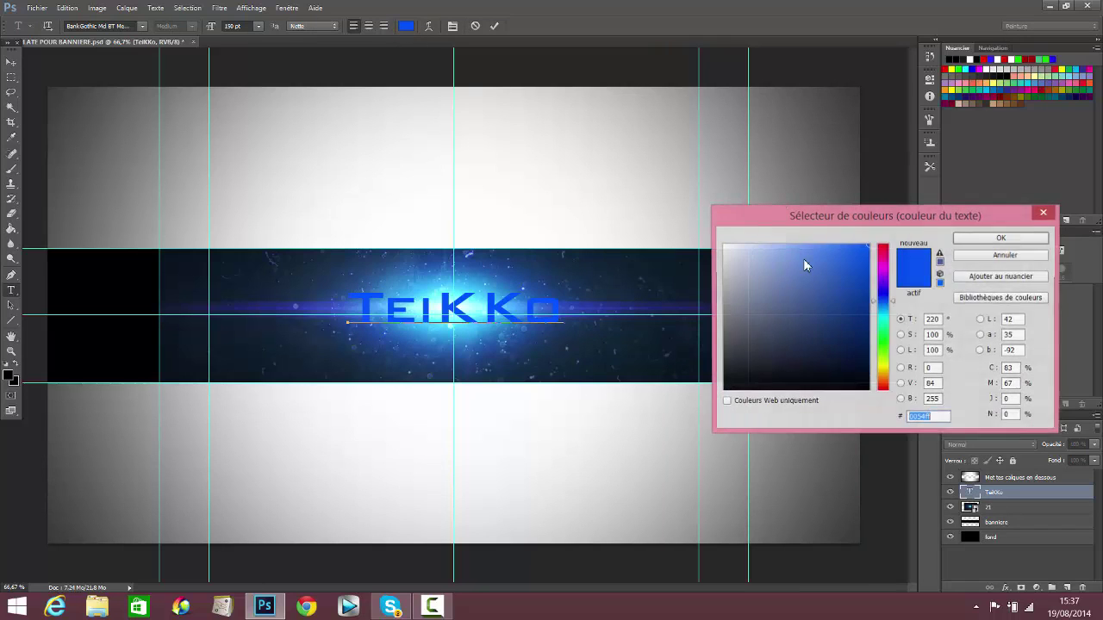
{"action": "left_click", "coordinate": [724, 389]}
{"action": "left_click", "coordinate": [724, 247]}
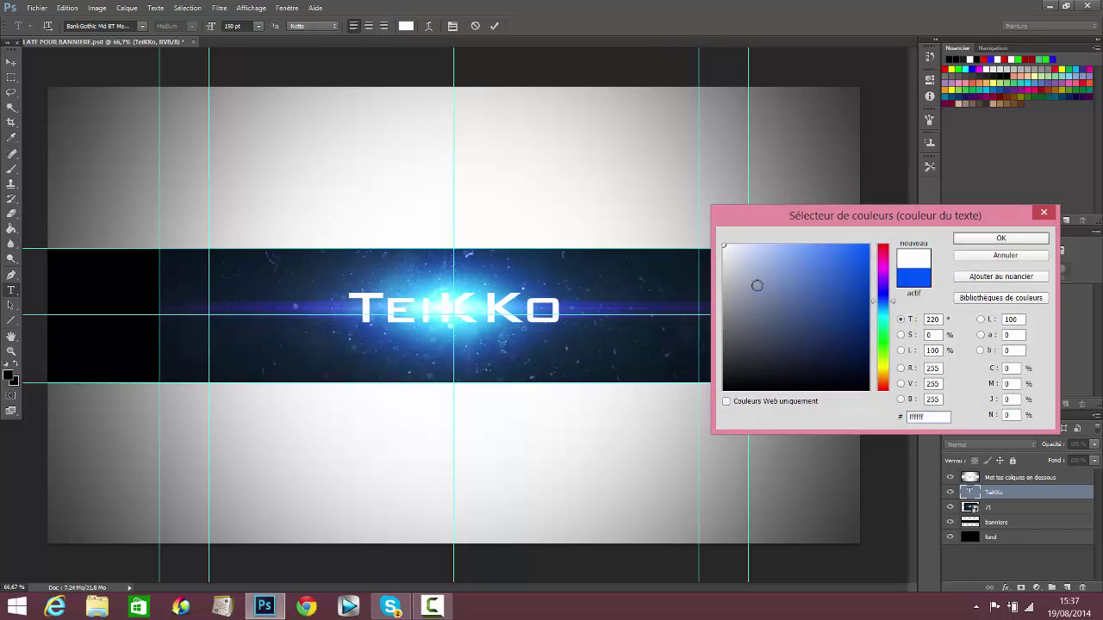
{"action": "left_click_drag", "start_coordinate": [666, 419], "coordinate": [668, 418]}
{"action": "left_click_drag", "start_coordinate": [885, 357], "coordinate": [885, 338]}
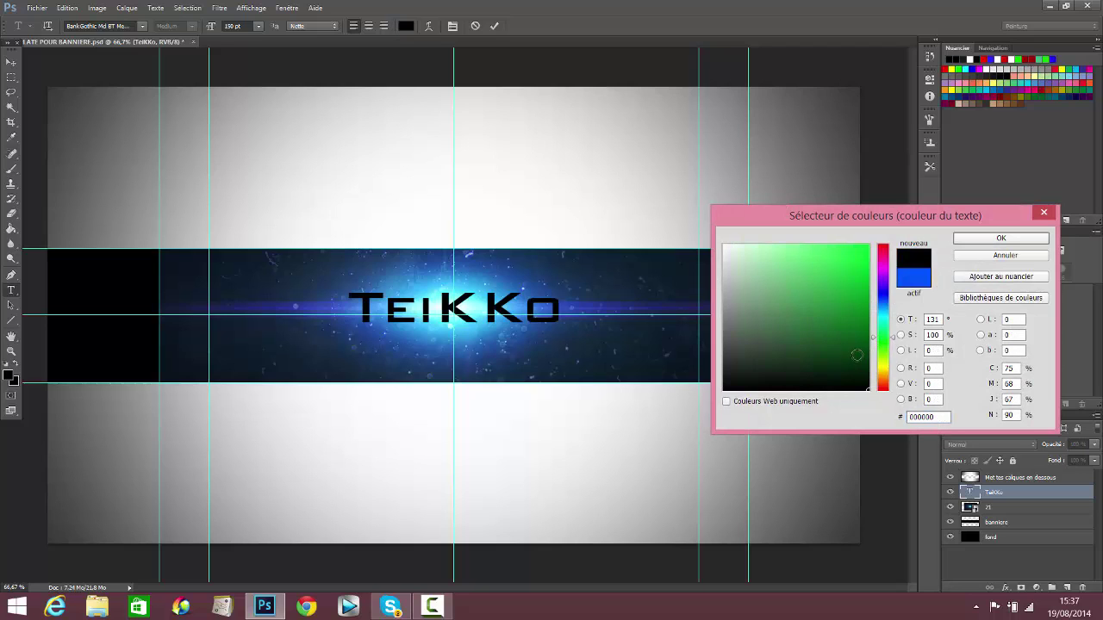
{"action": "left_click_drag", "start_coordinate": [861, 251], "coordinate": [898, 196]}
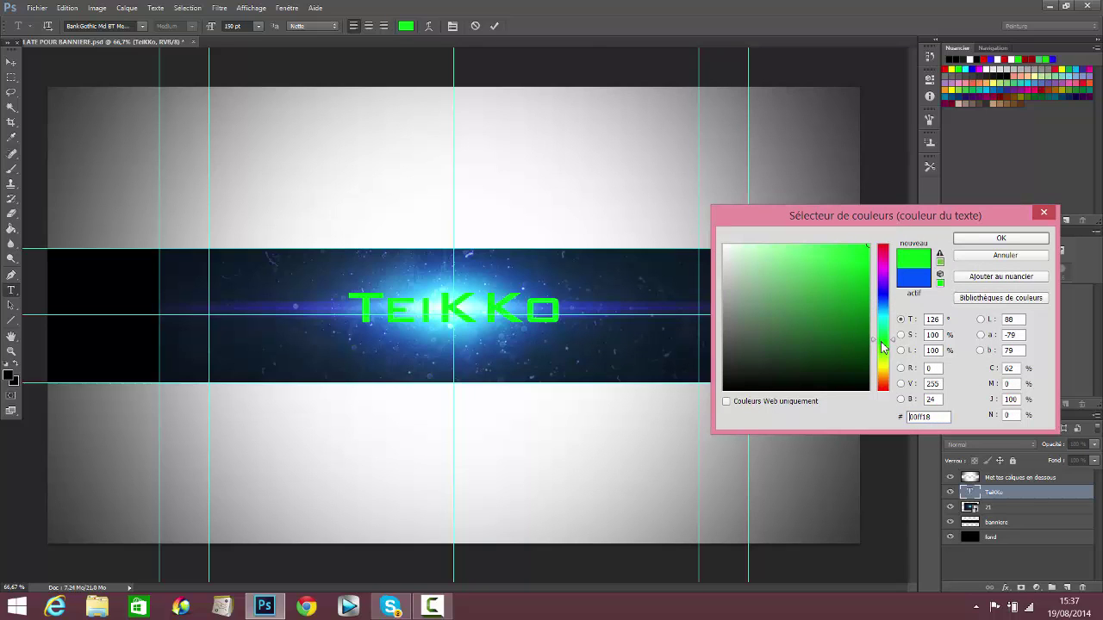
{"action": "left_click_drag", "start_coordinate": [883, 353], "coordinate": [885, 318]}
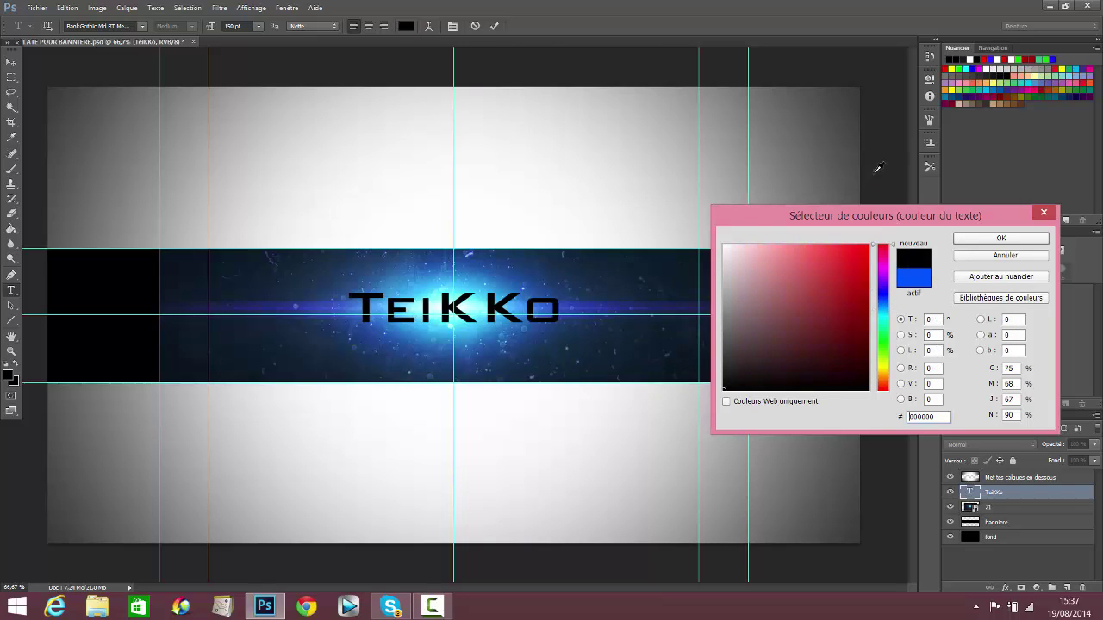
{"action": "left_click_drag", "start_coordinate": [943, 203], "coordinate": [941, 223]}
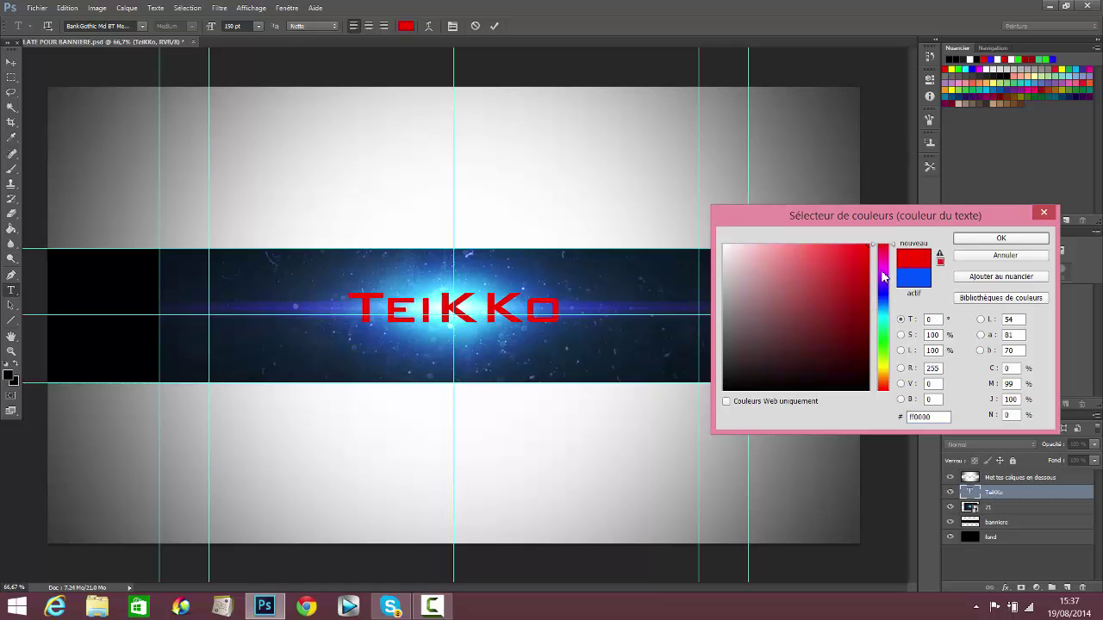
{"action": "left_click_drag", "start_coordinate": [883, 276], "coordinate": [883, 302]}
{"action": "left_click_drag", "start_coordinate": [728, 379], "coordinate": [664, 421]}
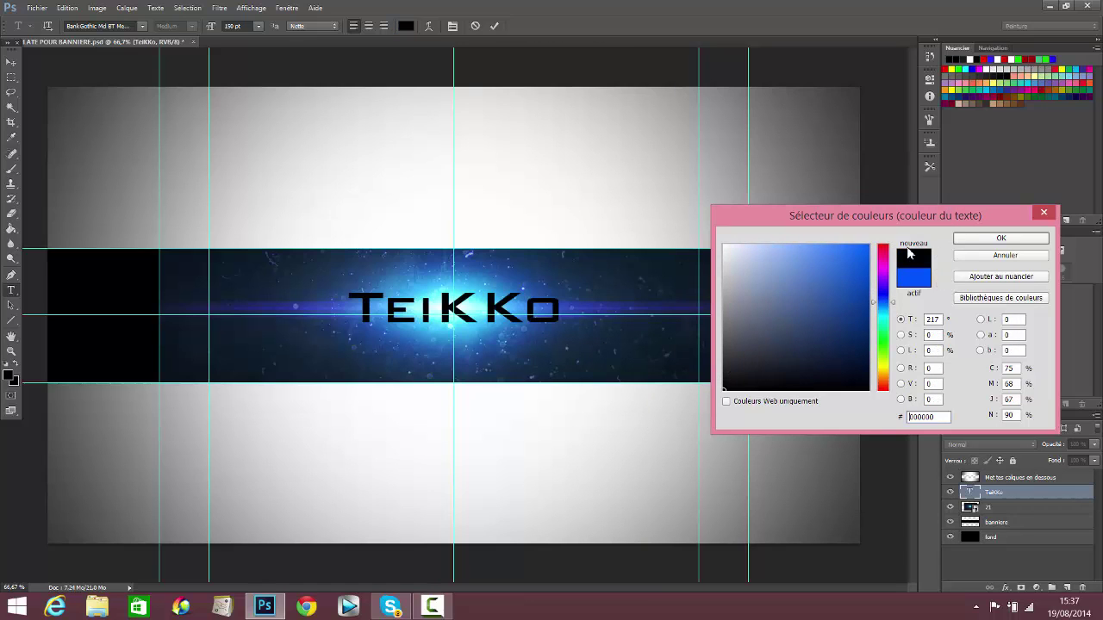
{"action": "left_click", "coordinate": [968, 241]}
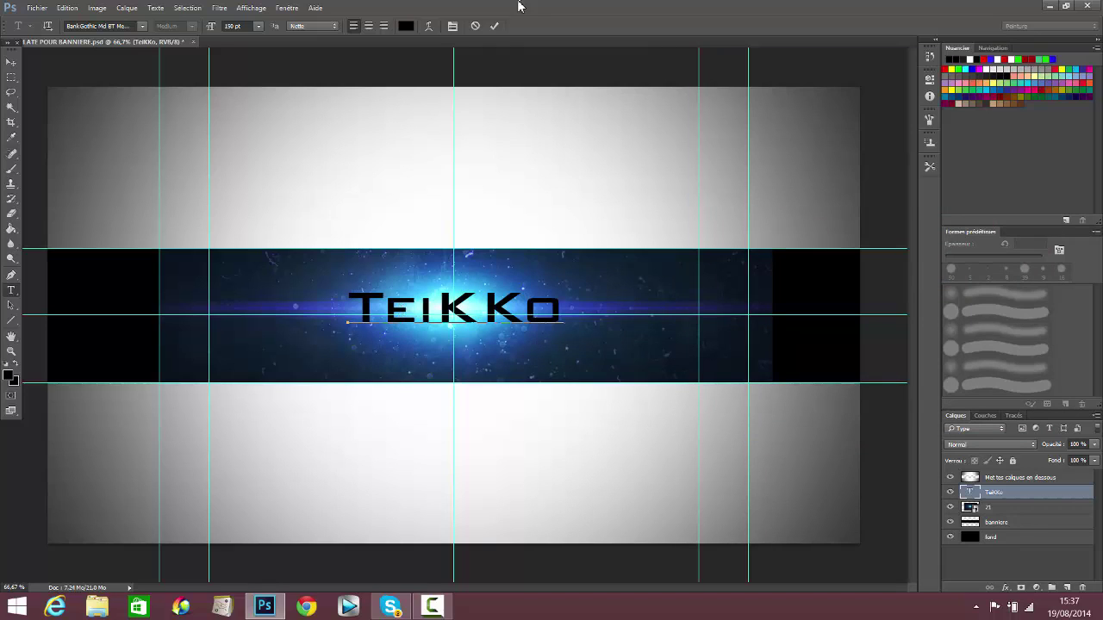
{"action": "left_click", "coordinate": [494, 26]}
{"action": "key", "text": "v"}
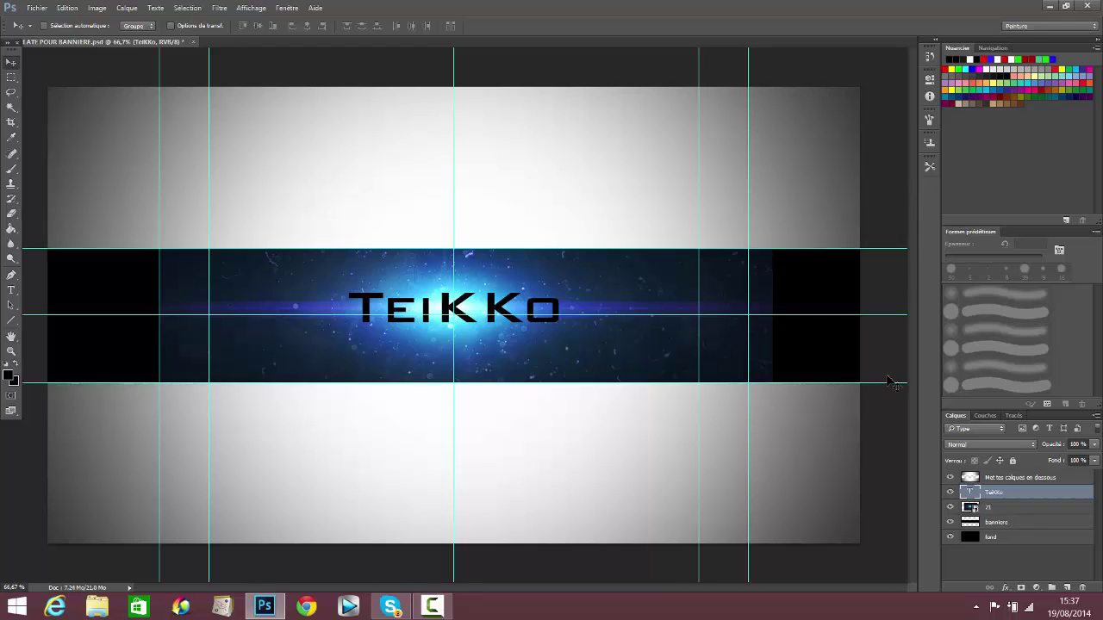
- Start embedding another image and look through the flare images in the Light folder
{"action": "left_click", "coordinate": [37, 8]}
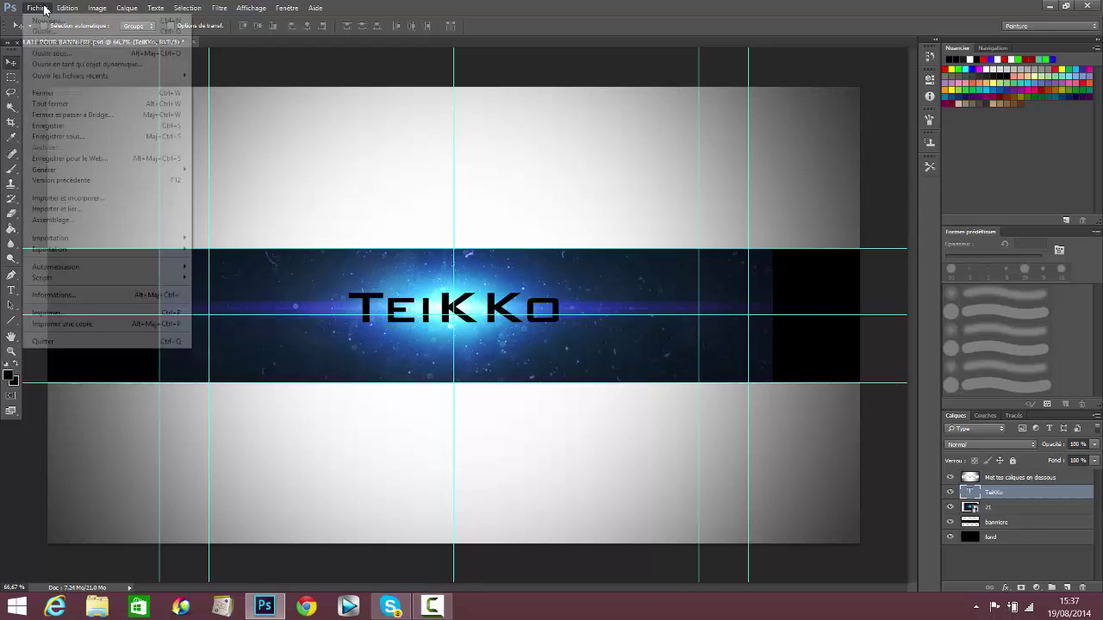
{"action": "left_click", "coordinate": [99, 198]}
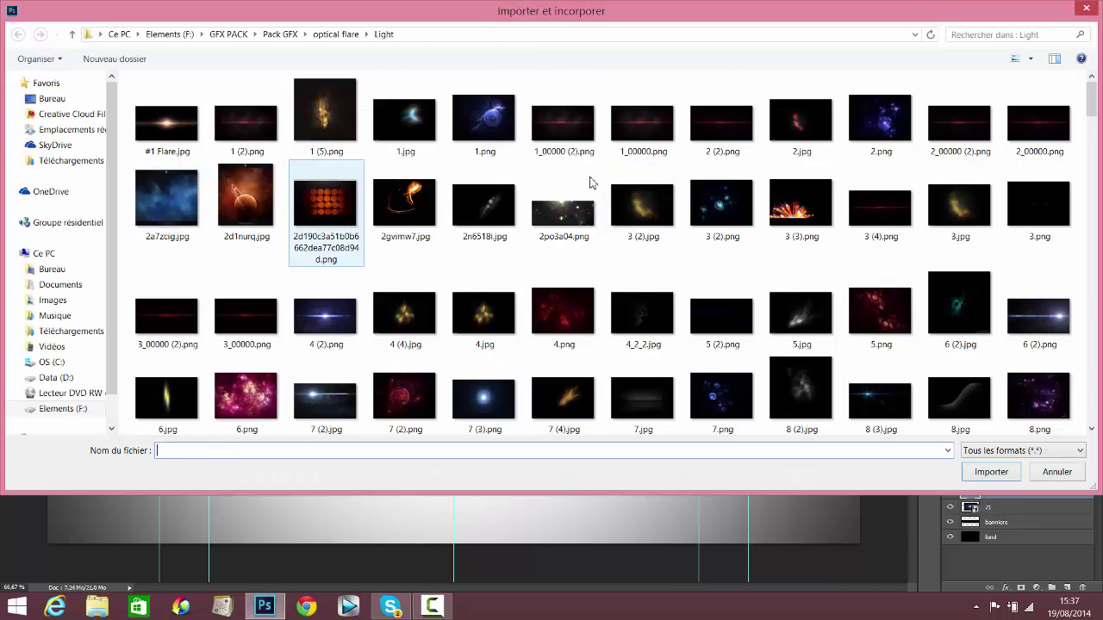
{"action": "left_click", "coordinate": [537, 197]}
{"action": "scroll", "coordinate": [814, 211], "scroll_direction": "down", "scroll_amount": 15}
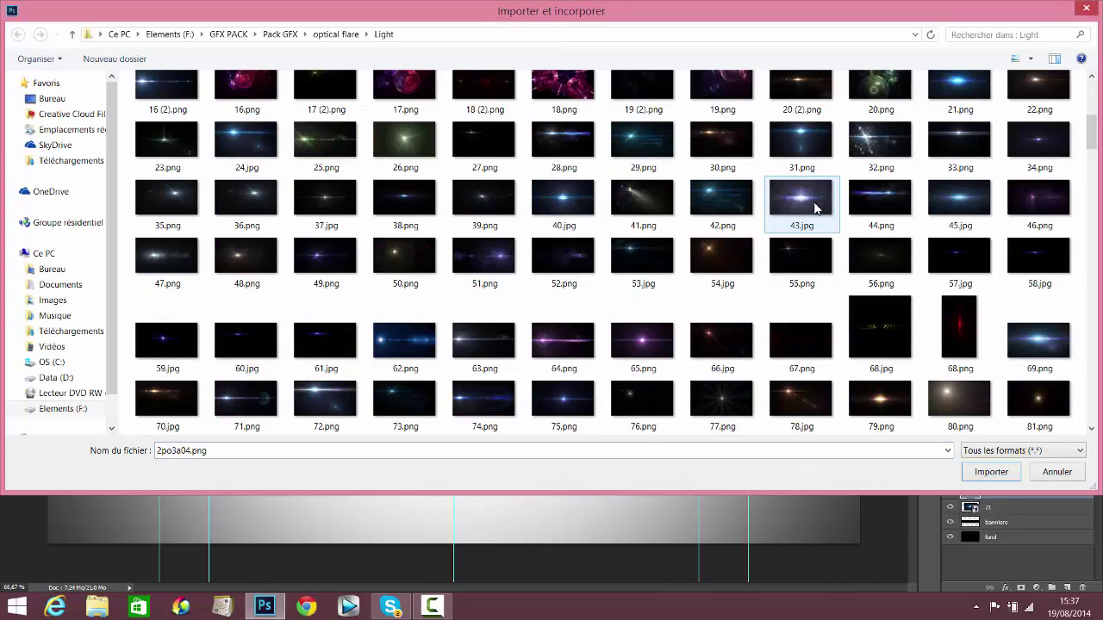
{"action": "scroll", "coordinate": [435, 68], "scroll_direction": "up", "scroll_amount": 10}
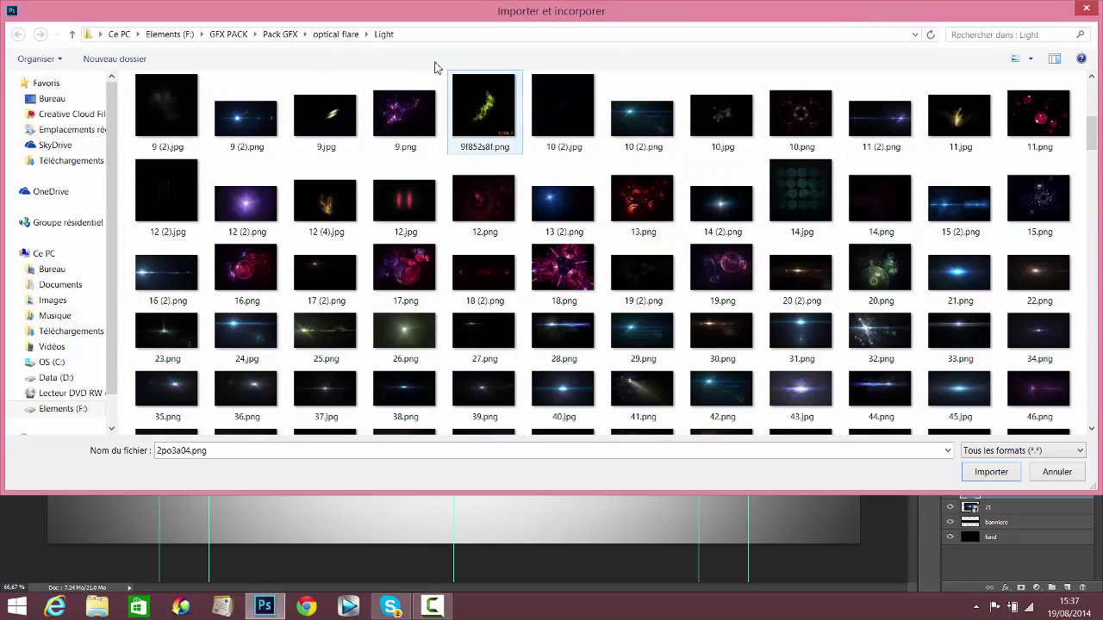
- Browse the icons and brand logos in the COOLS 2D LOGO folder of Pack GFX
{"action": "left_click", "coordinate": [272, 38]}
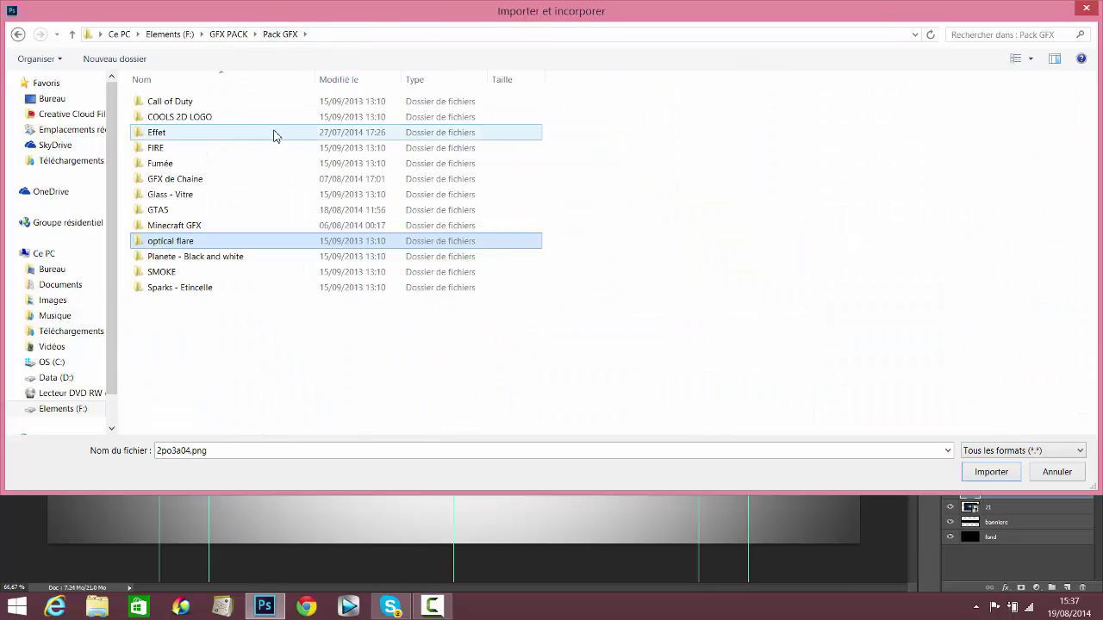
{"action": "double_click", "coordinate": [278, 118]}
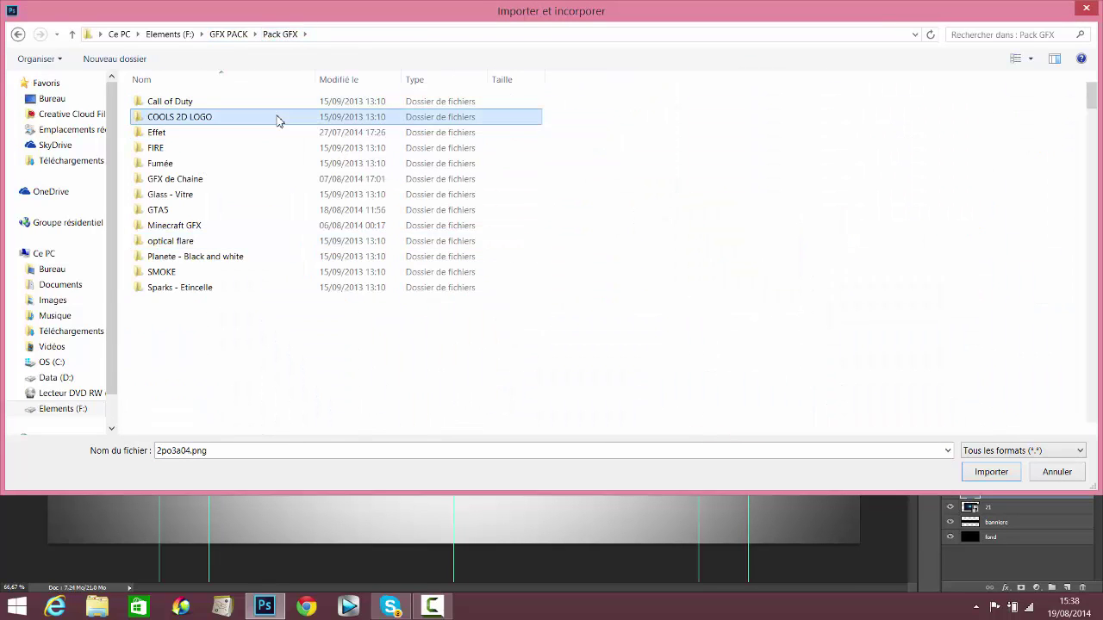
{"action": "left_click", "coordinate": [858, 263]}
{"action": "scroll", "coordinate": [858, 250], "scroll_direction": "down", "scroll_amount": 8}
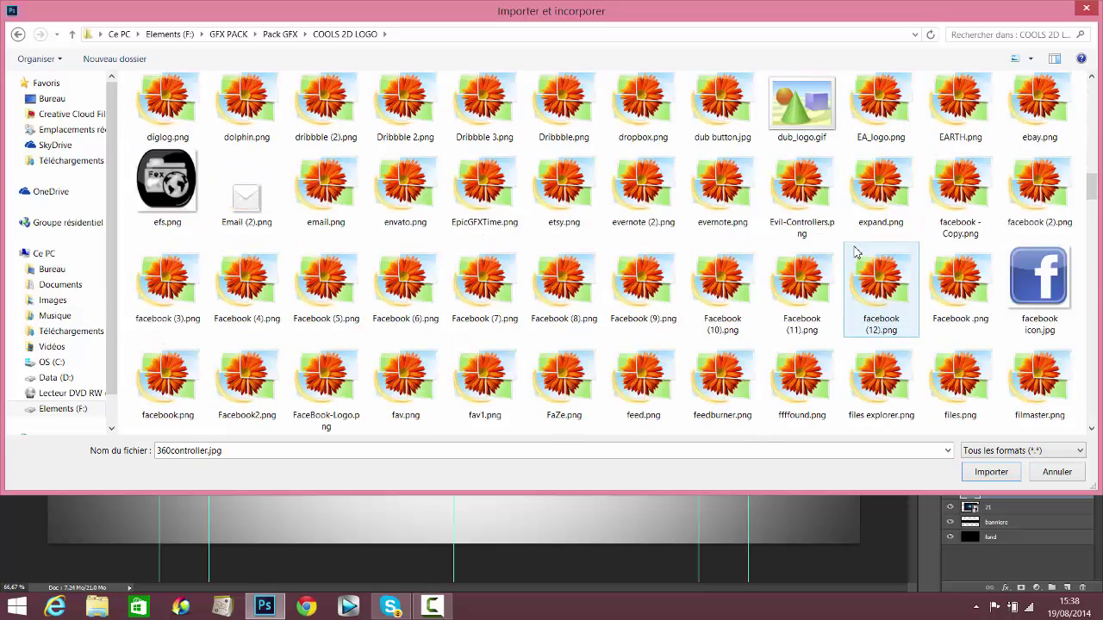
{"action": "scroll", "coordinate": [857, 250], "scroll_direction": "up", "scroll_amount": 6}
{"action": "scroll", "coordinate": [857, 249], "scroll_direction": "up", "scroll_amount": 2}
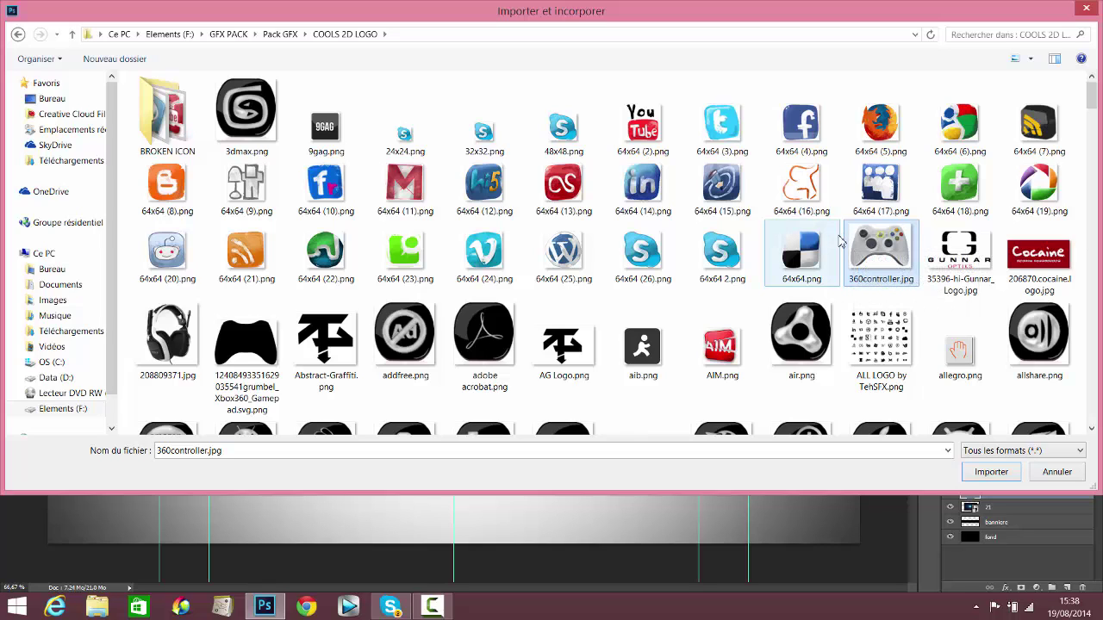
{"action": "left_click", "coordinate": [718, 125]}
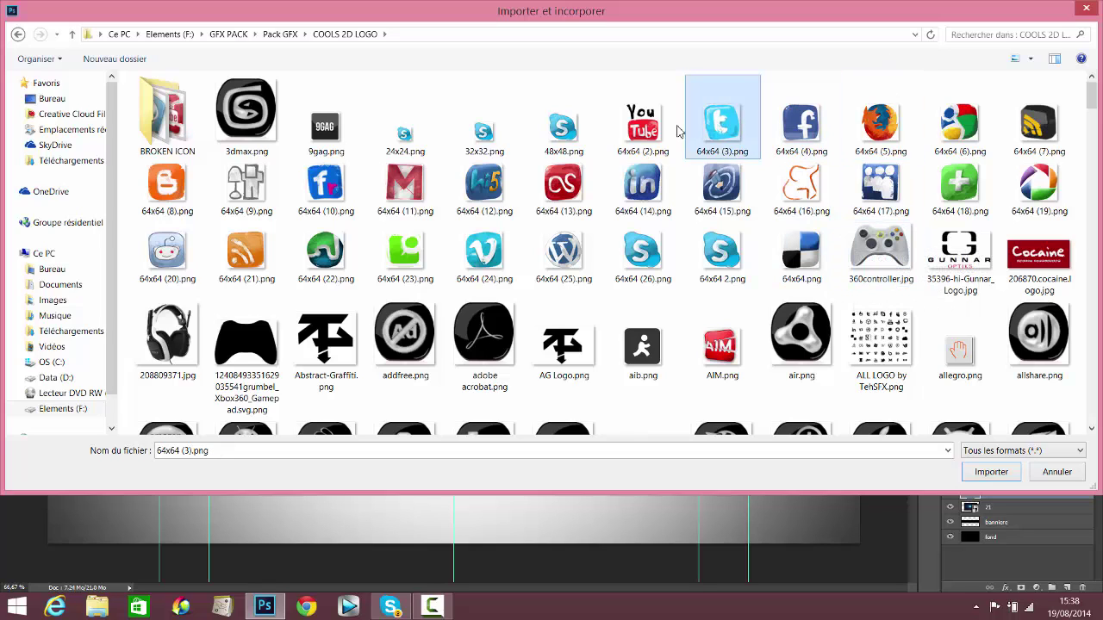
{"action": "scroll", "coordinate": [689, 140], "scroll_direction": "down", "scroll_amount": 2}
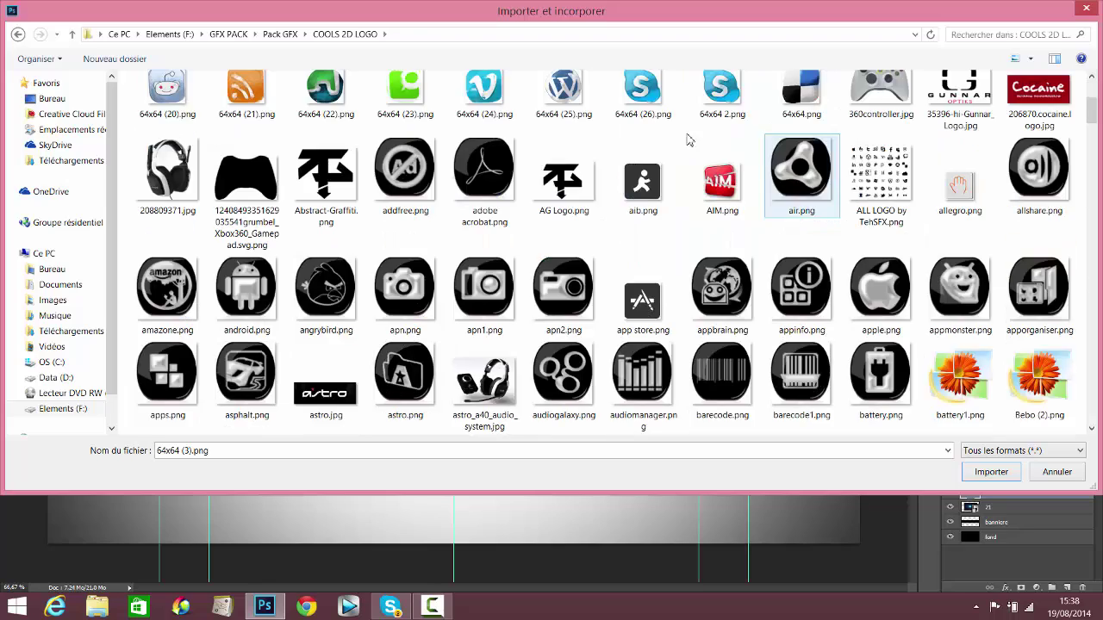
{"action": "scroll", "coordinate": [689, 140], "scroll_direction": "up", "scroll_amount": 3}
{"action": "scroll", "coordinate": [655, 129], "scroll_direction": "down", "scroll_amount": 6}
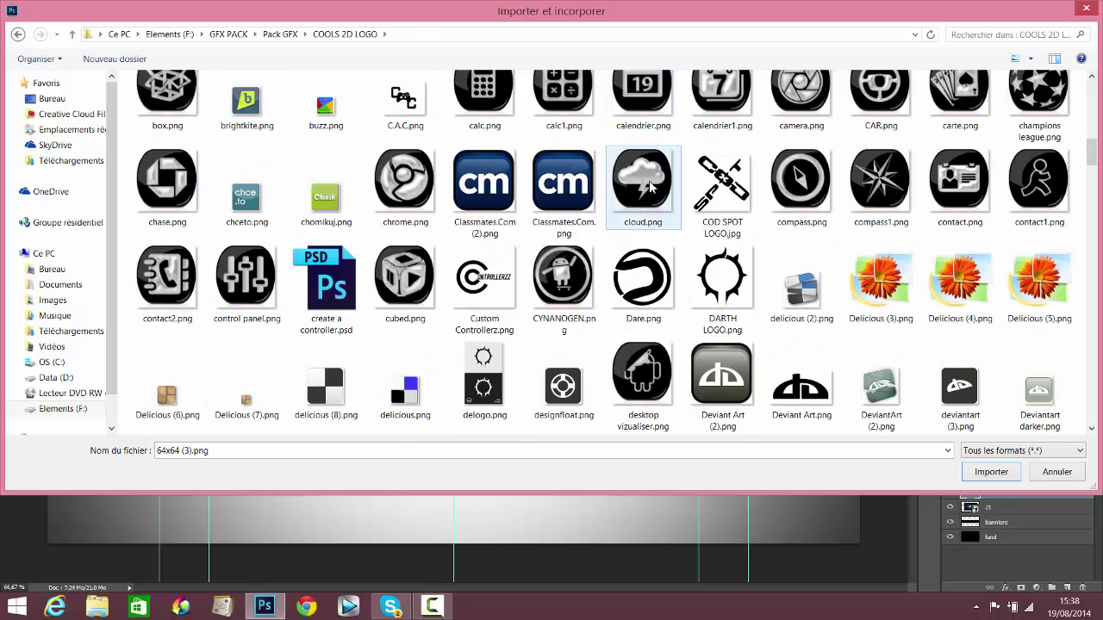
{"action": "scroll", "coordinate": [653, 187], "scroll_direction": "down", "scroll_amount": 6}
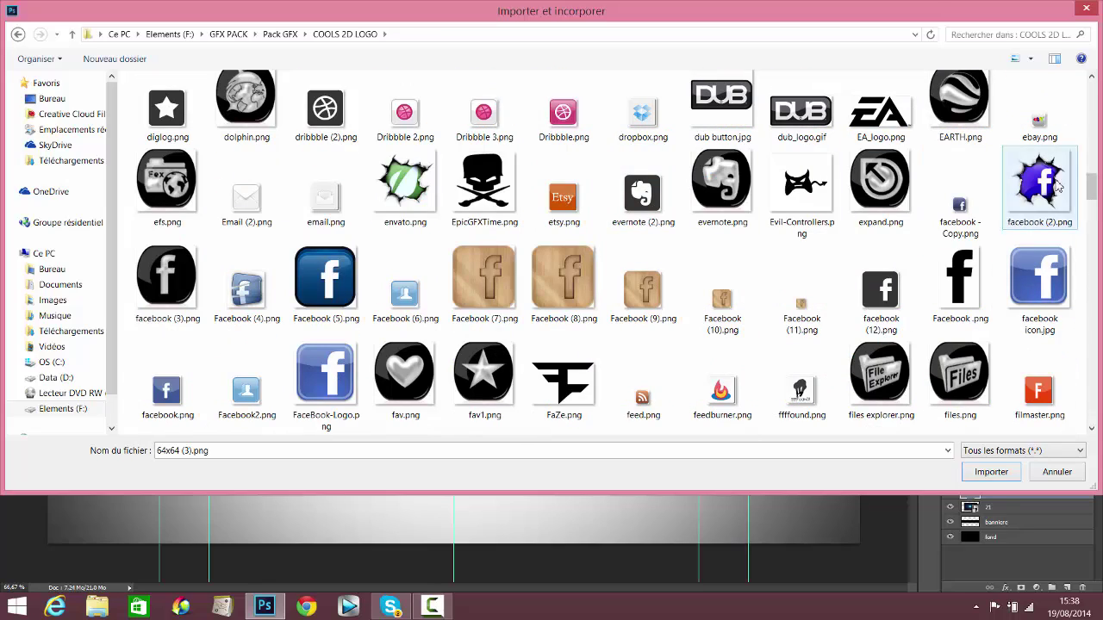
{"action": "scroll", "coordinate": [198, 318], "scroll_direction": "down", "scroll_amount": 5}
{"action": "scroll", "coordinate": [312, 274], "scroll_direction": "up", "scroll_amount": 4}
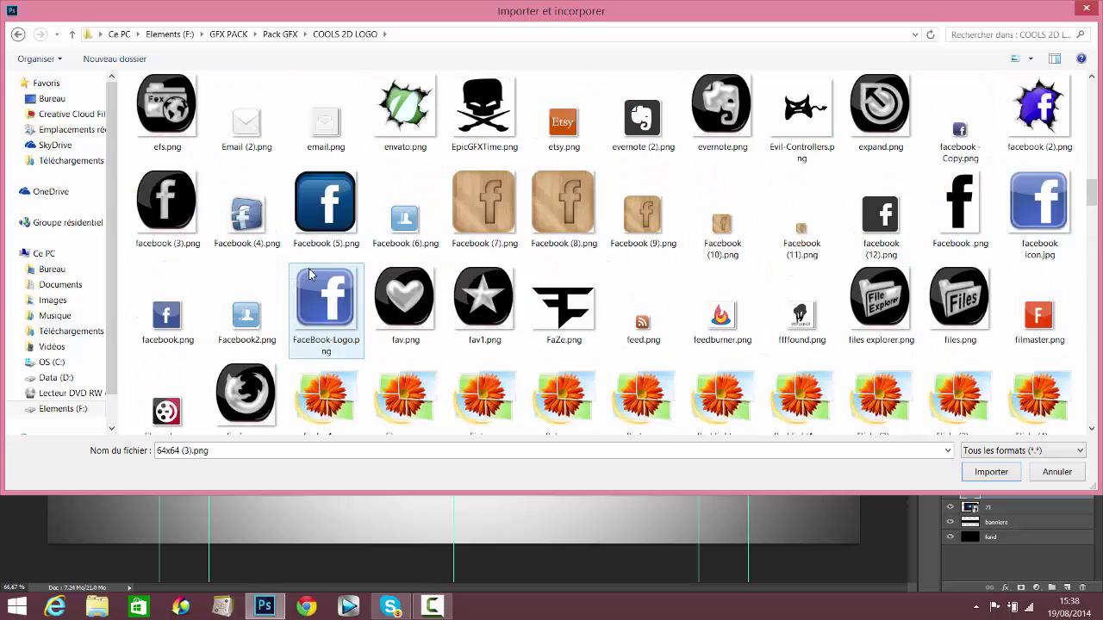
{"action": "scroll", "coordinate": [554, 296], "scroll_direction": "down", "scroll_amount": 2}
{"action": "scroll", "coordinate": [829, 245], "scroll_direction": "down", "scroll_amount": 3}
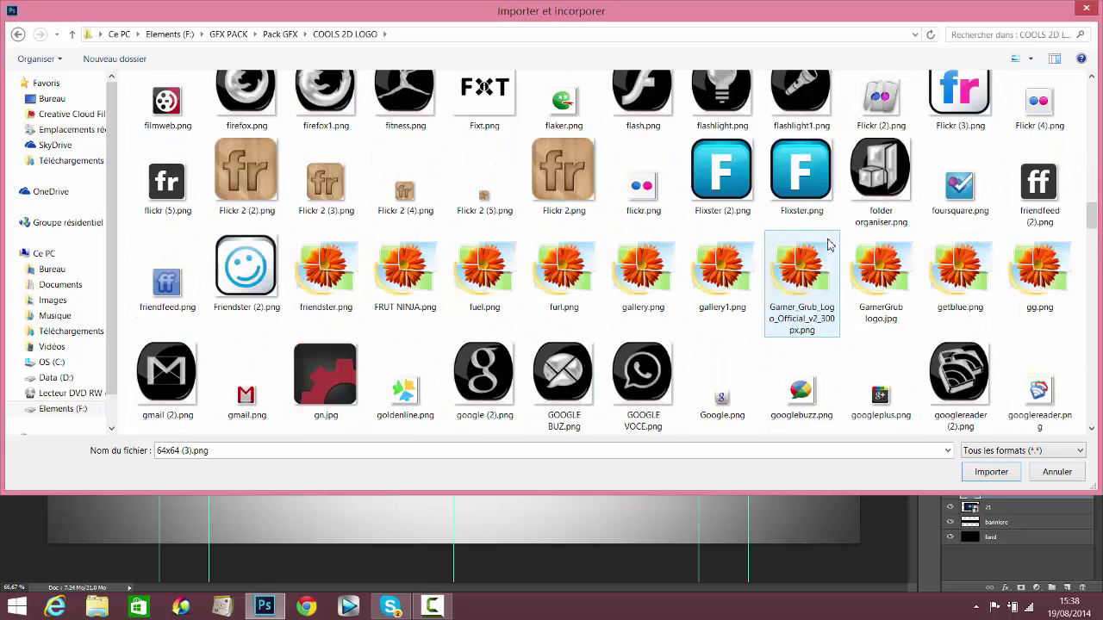
{"action": "scroll", "coordinate": [732, 245], "scroll_direction": "down", "scroll_amount": 3}
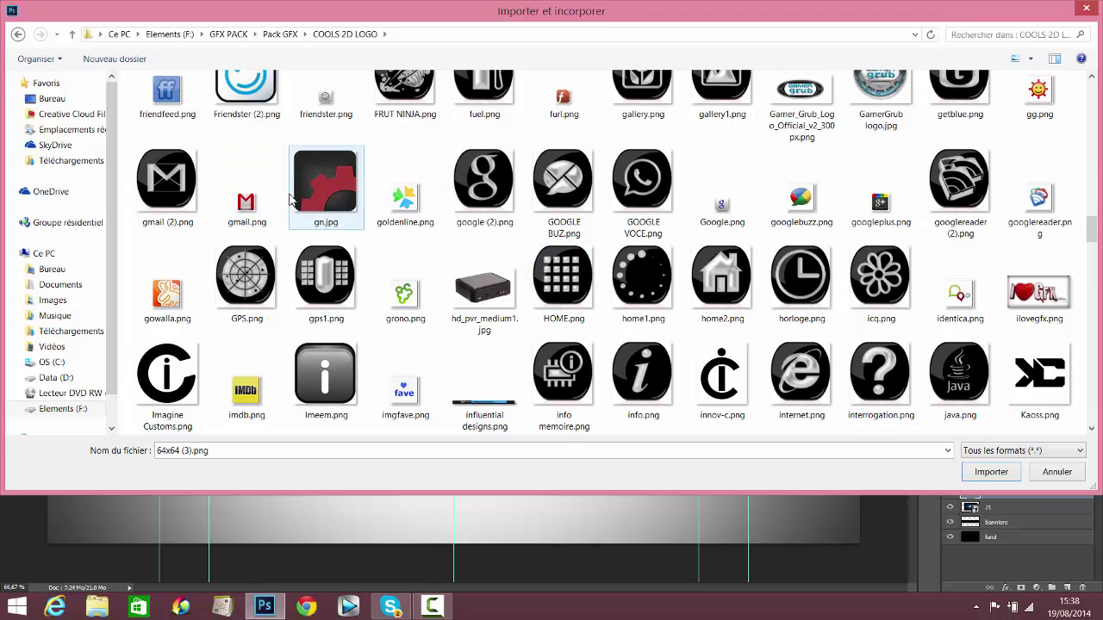
{"action": "scroll", "coordinate": [775, 241], "scroll_direction": "down", "scroll_amount": 3}
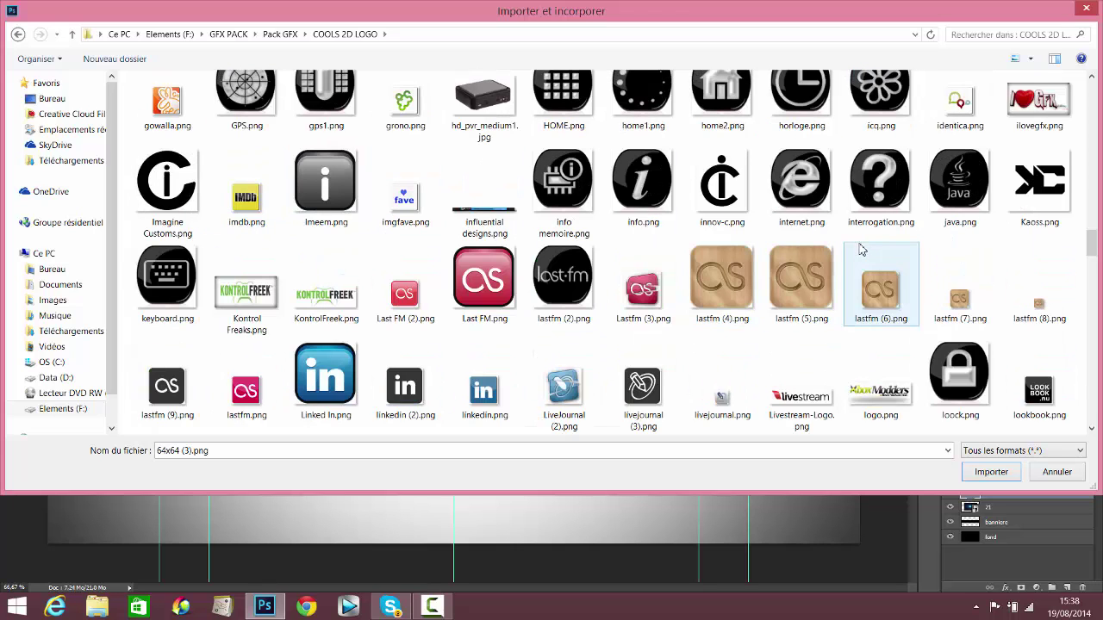
{"action": "scroll", "coordinate": [849, 259], "scroll_direction": "down", "scroll_amount": 3}
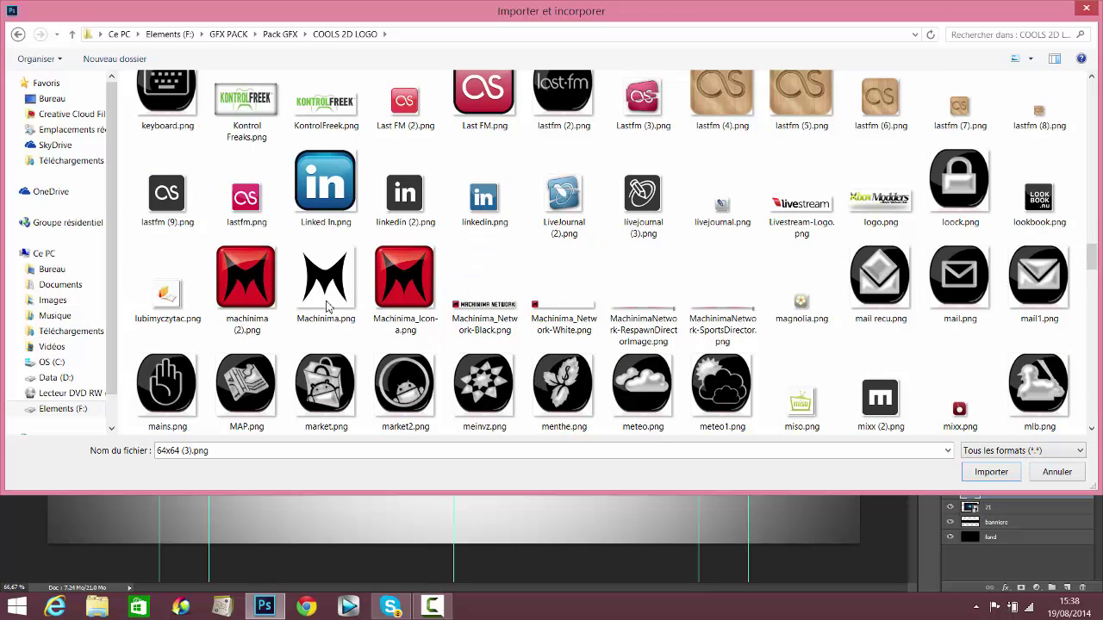
{"action": "scroll", "coordinate": [689, 277], "scroll_direction": "down", "scroll_amount": 4}
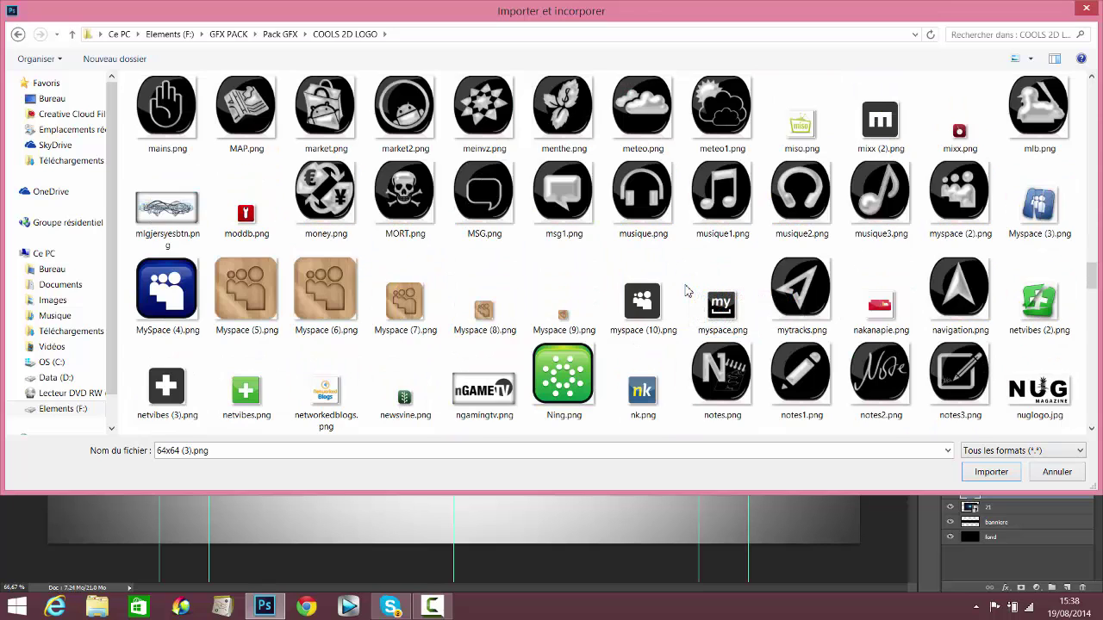
{"action": "scroll", "coordinate": [687, 289], "scroll_direction": "down", "scroll_amount": 3}
{"action": "scroll", "coordinate": [687, 290], "scroll_direction": "down", "scroll_amount": 3}
{"action": "scroll", "coordinate": [598, 250], "scroll_direction": "down", "scroll_amount": 5}
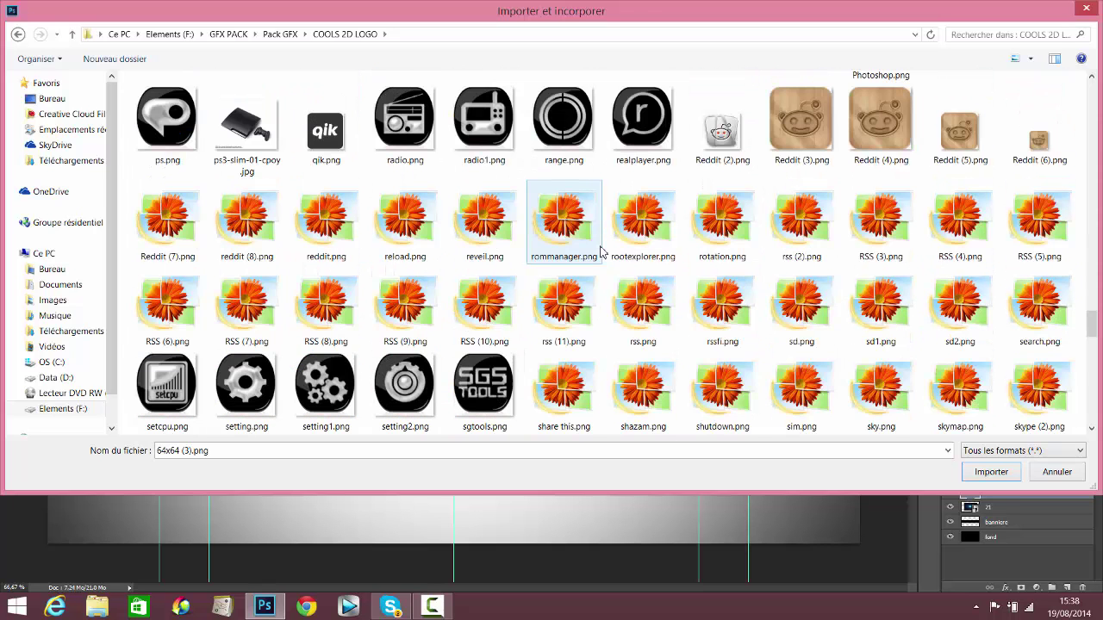
- Embed Chain_3.png from the GFX de Chaine folder of Pack GFX
{"action": "left_click", "coordinate": [280, 34]}
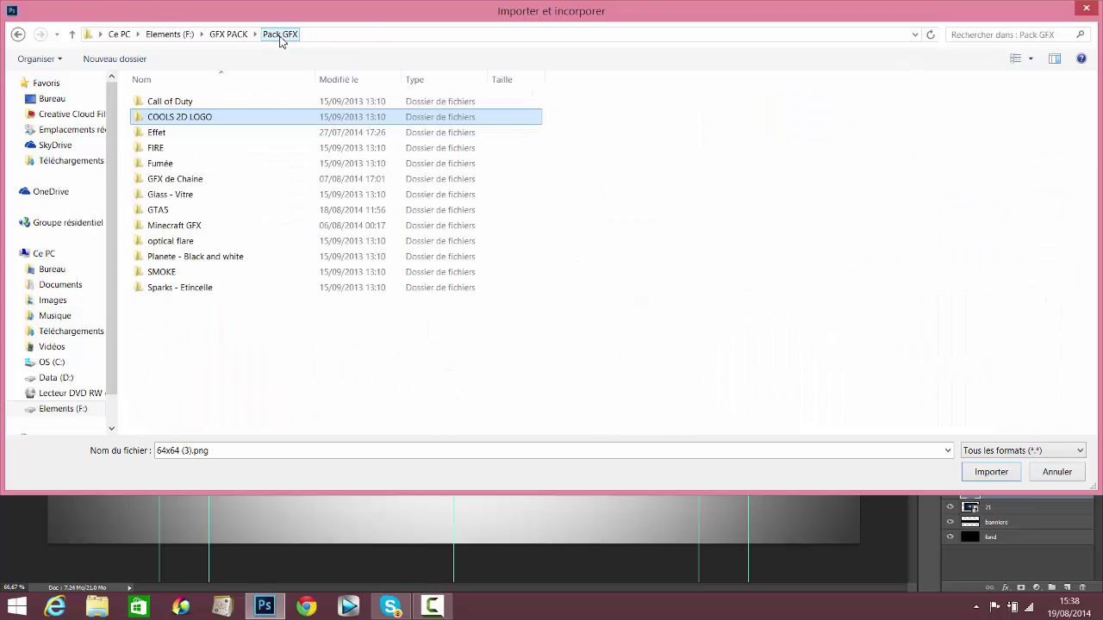
{"action": "double_click", "coordinate": [180, 179]}
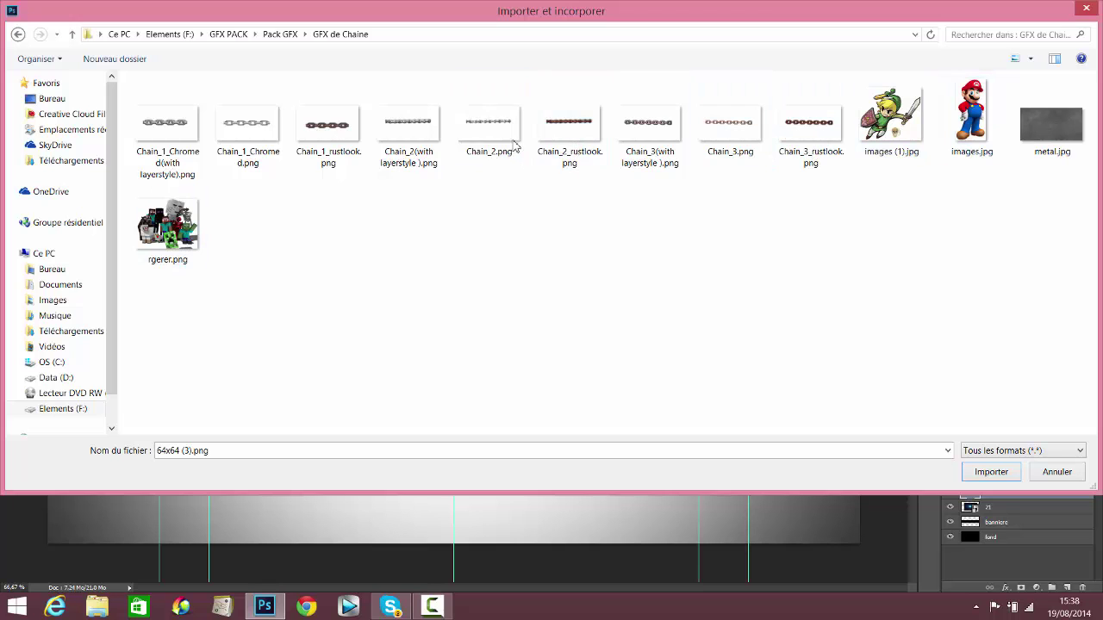
{"action": "left_click", "coordinate": [716, 142]}
{"action": "left_click", "coordinate": [1017, 471]}
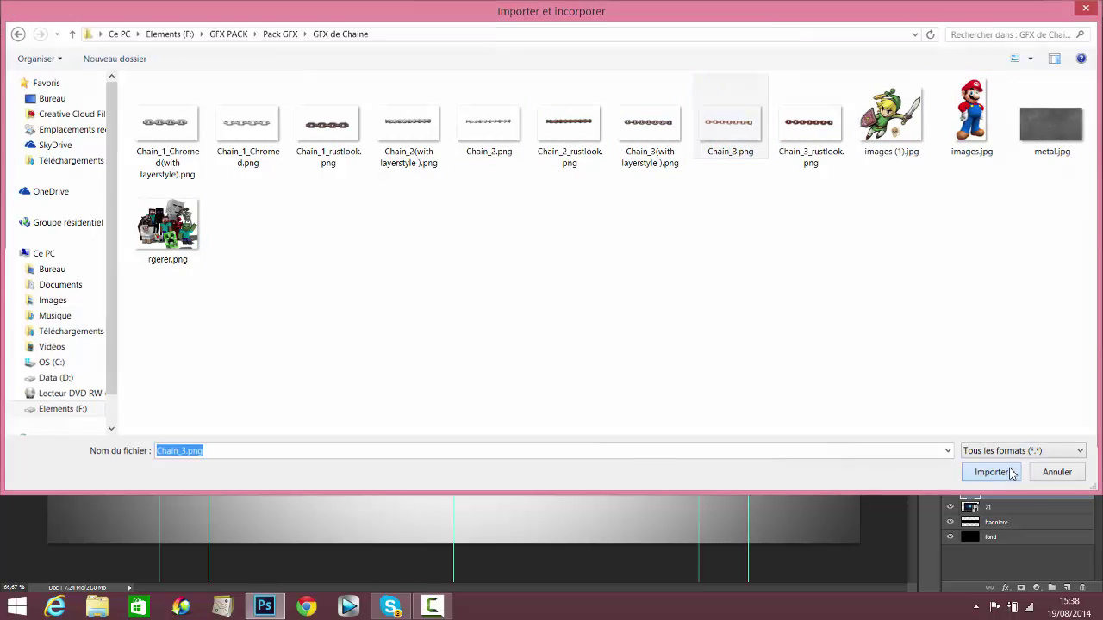
- Rotate the chain about 40°, shrink it to about 69% width and 39% height, and hang it from the banner's upper edge to the title's "T"
{"action": "left_click_drag", "start_coordinate": [814, 275], "coordinate": [745, 500]}
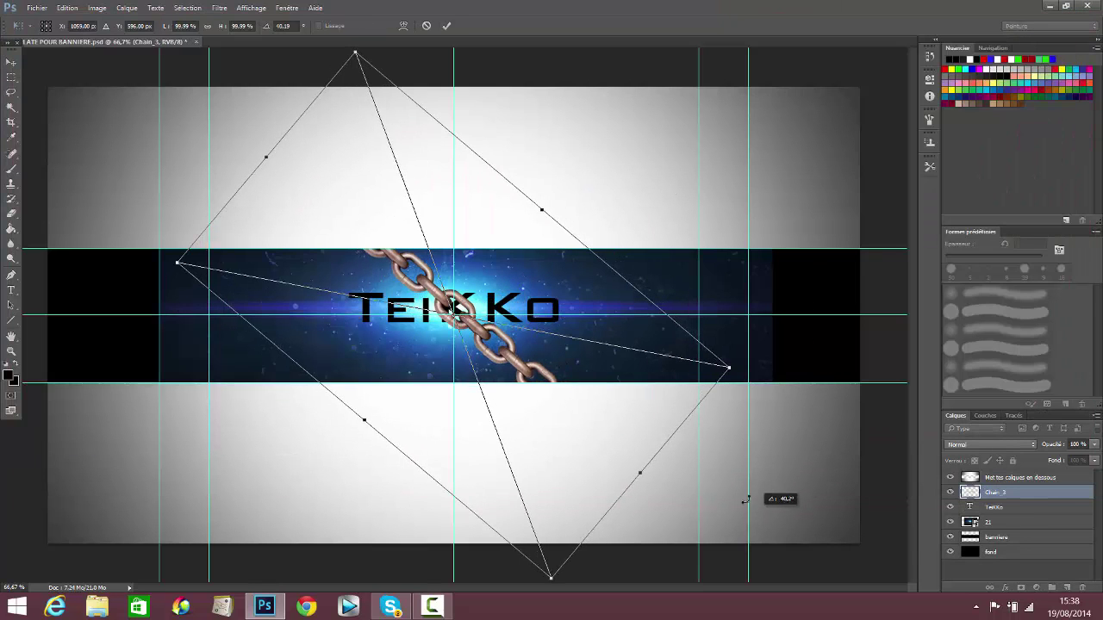
{"action": "left_click_drag", "start_coordinate": [552, 575], "coordinate": [386, 271]}
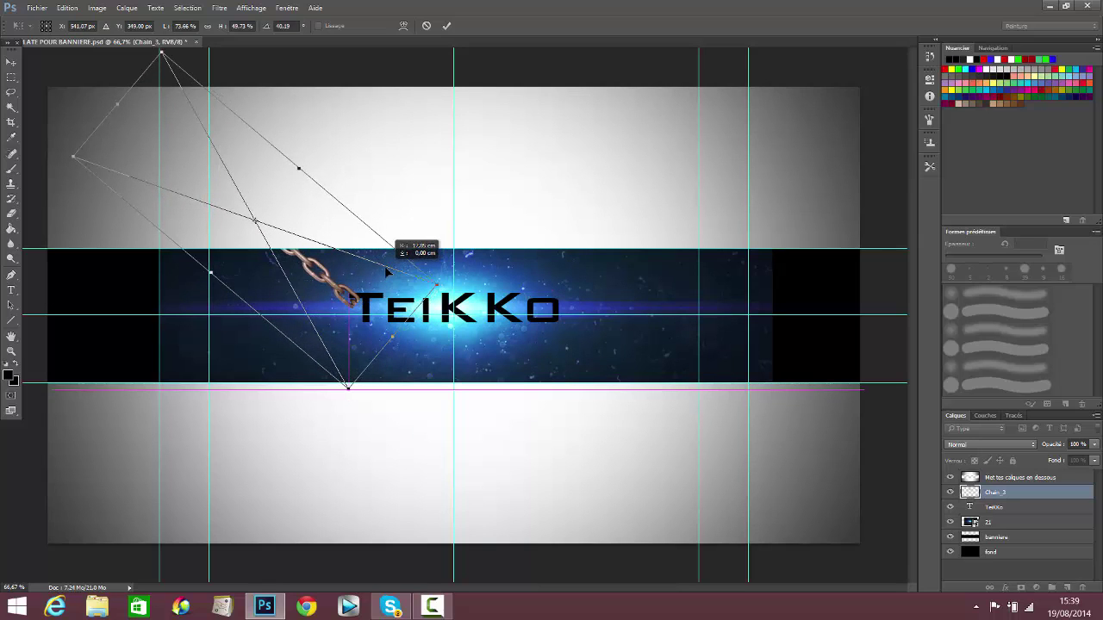
{"action": "left_click_drag", "start_coordinate": [348, 389], "coordinate": [344, 351]}
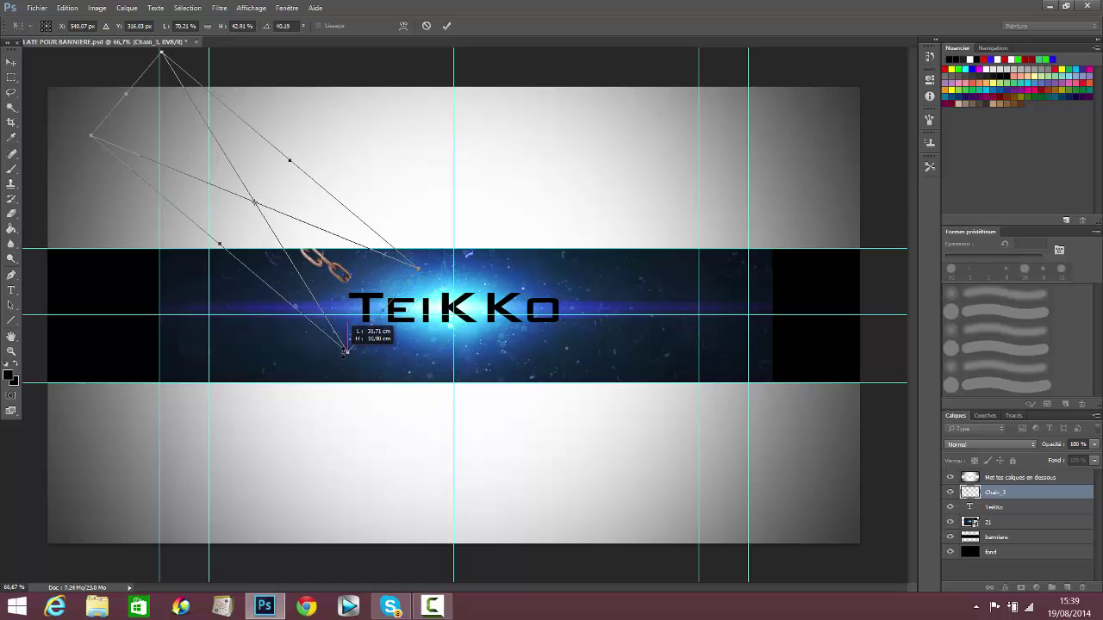
{"action": "left_click_drag", "start_coordinate": [344, 303], "coordinate": [363, 301]}
{"action": "left_click", "coordinate": [446, 26]}
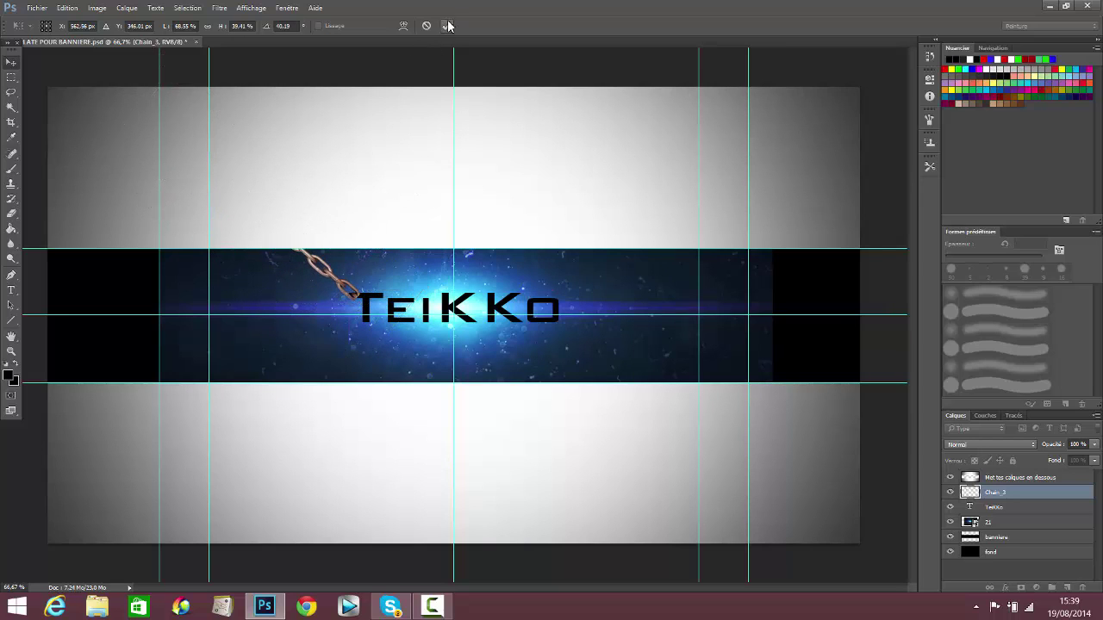
- Start embedding another image and look through the Minecraft GFX and GTA5 folders of Pack GFX
{"action": "left_click", "coordinate": [35, 8]}
{"action": "left_click", "coordinate": [139, 199]}
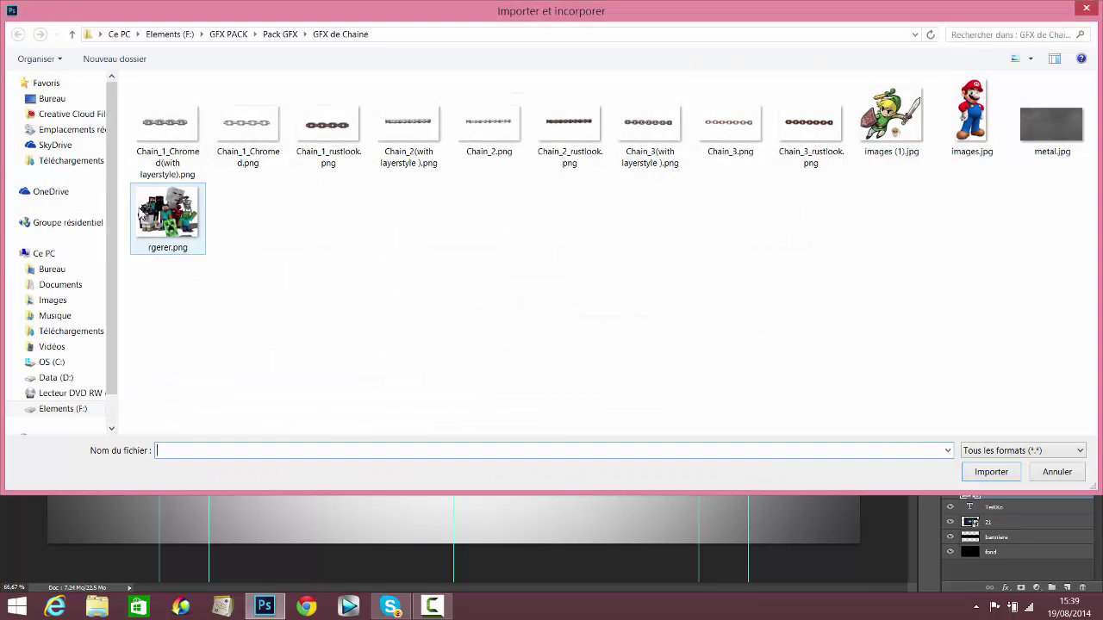
{"action": "left_click", "coordinate": [280, 35]}
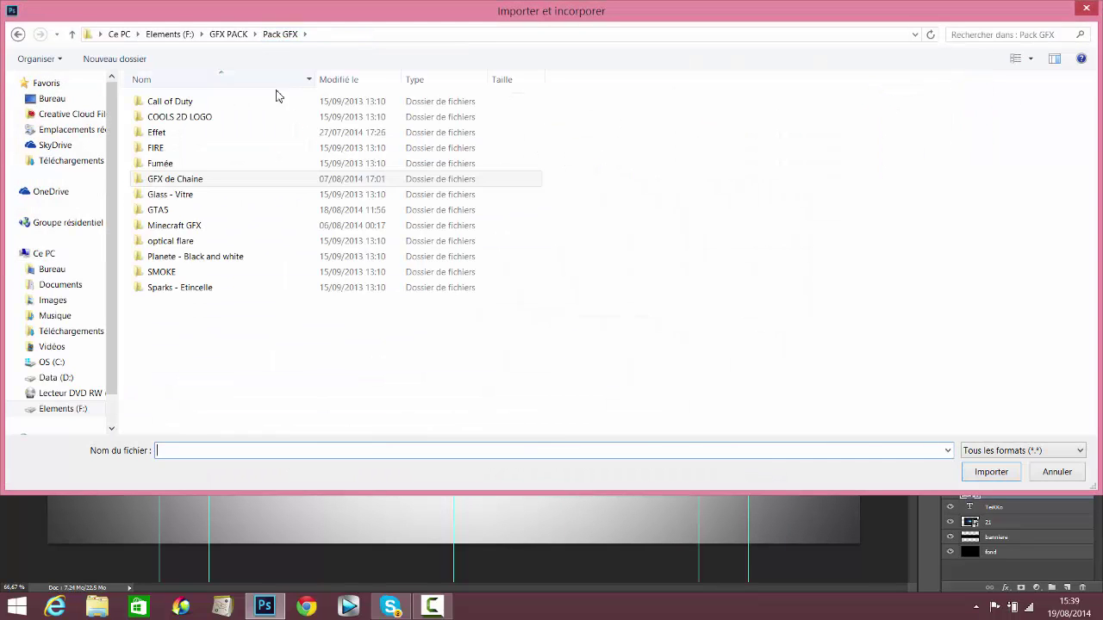
{"action": "double_click", "coordinate": [198, 226]}
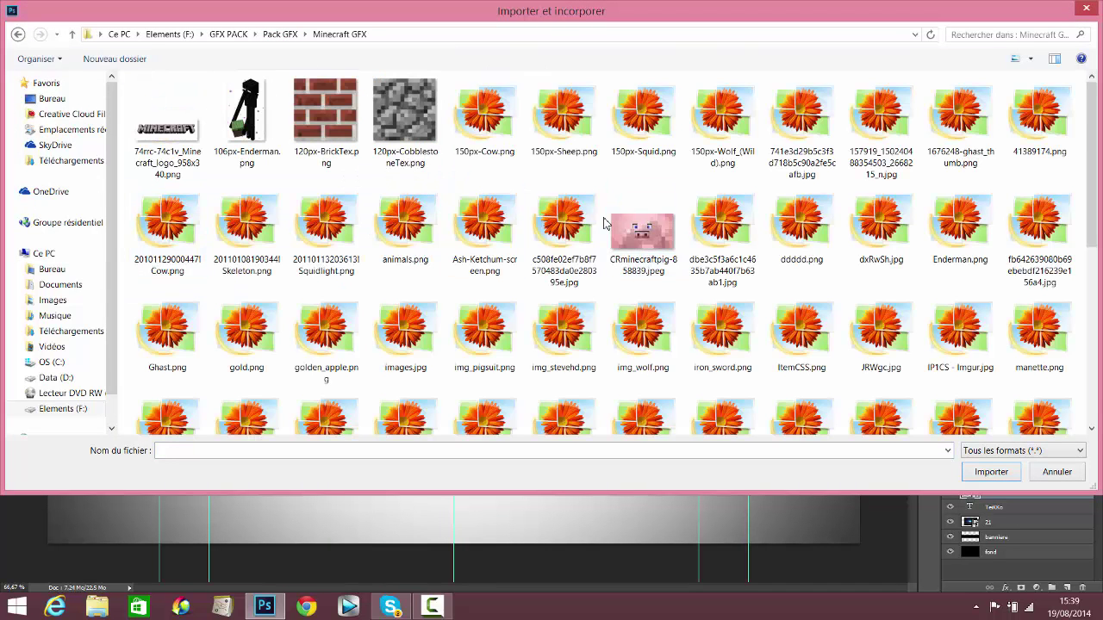
{"action": "left_click", "coordinate": [658, 241]}
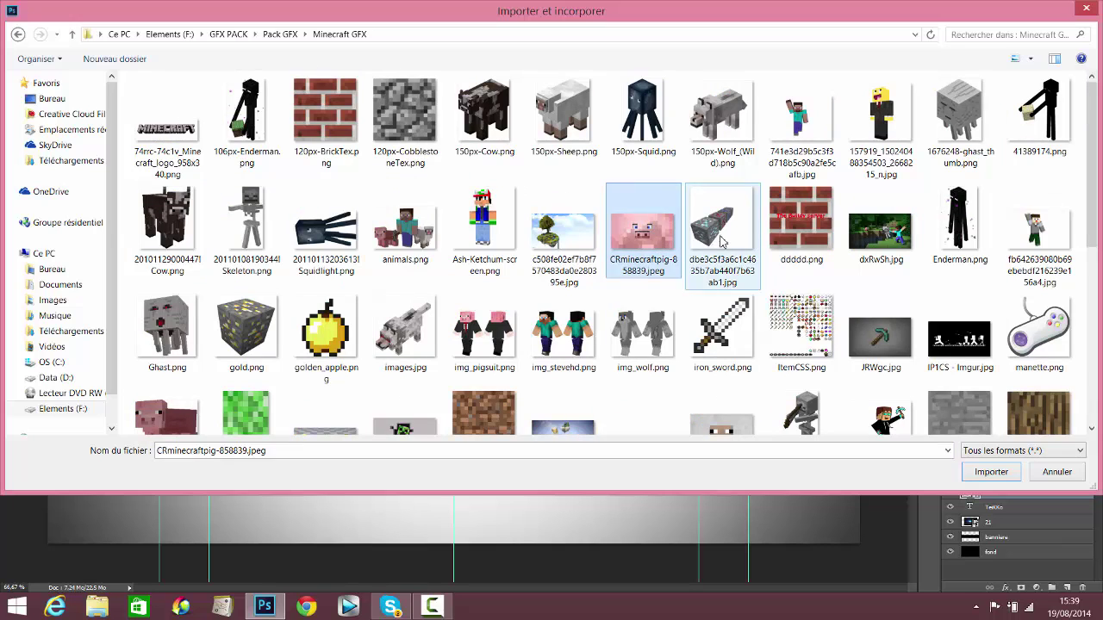
{"action": "left_click", "coordinate": [722, 332]}
{"action": "scroll", "coordinate": [724, 268], "scroll_direction": "down", "scroll_amount": 5}
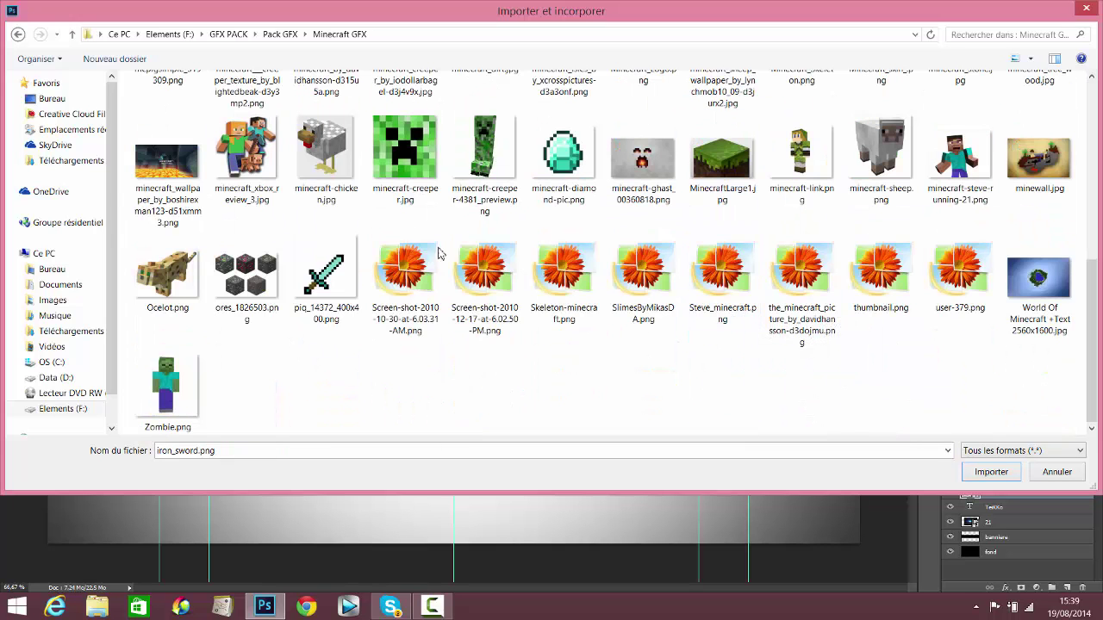
{"action": "scroll", "coordinate": [767, 278], "scroll_direction": "up", "scroll_amount": 5}
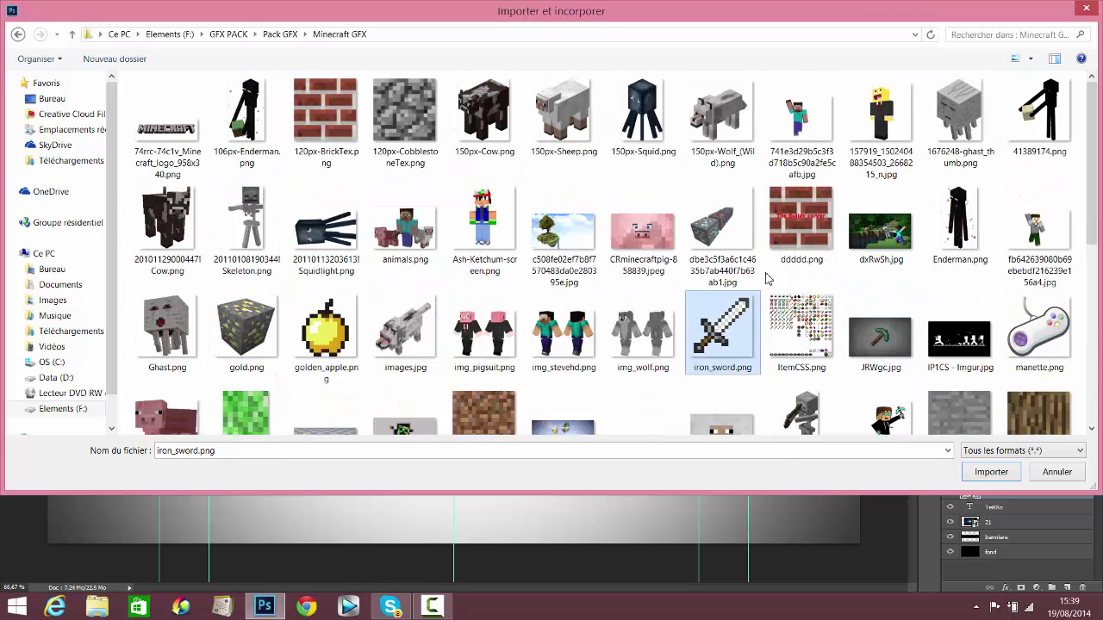
{"action": "left_click", "coordinate": [17, 36]}
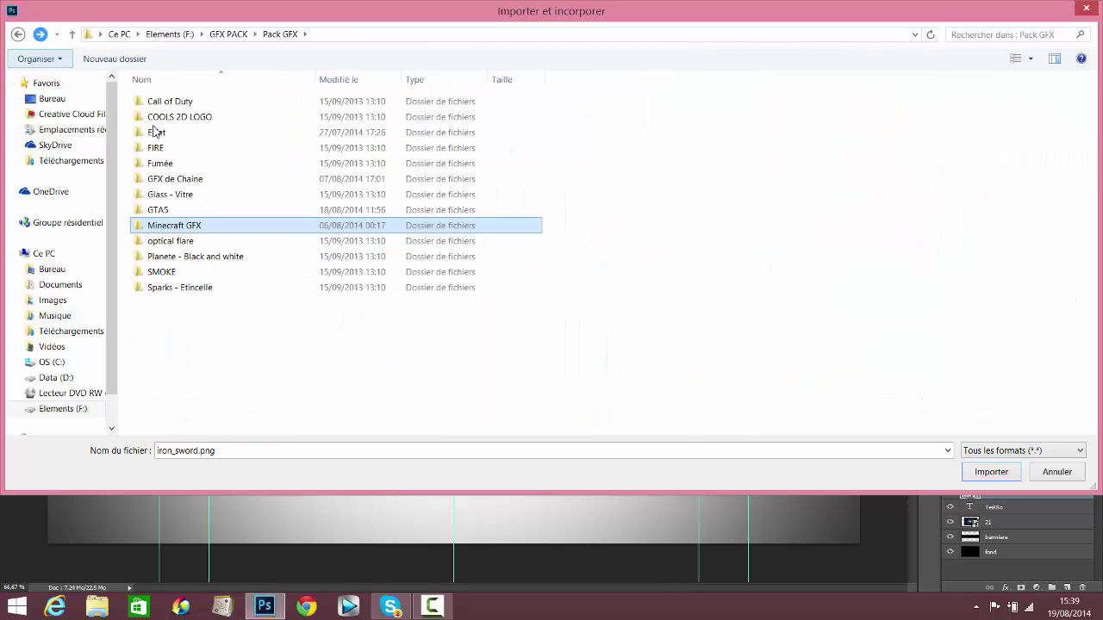
{"action": "double_click", "coordinate": [191, 210]}
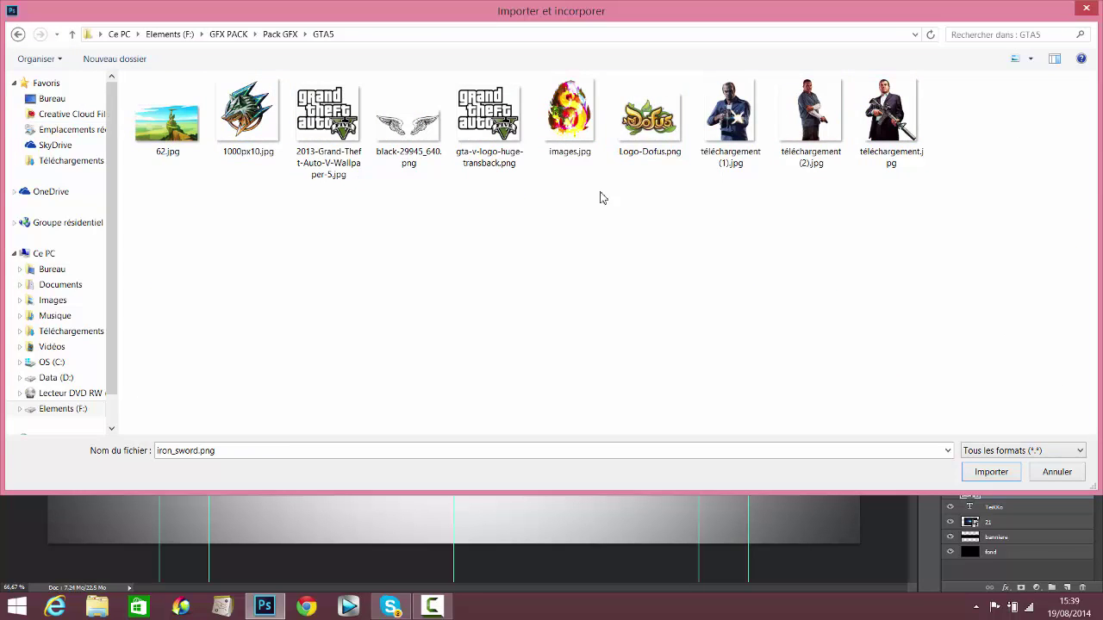
{"action": "left_click", "coordinate": [17, 36]}
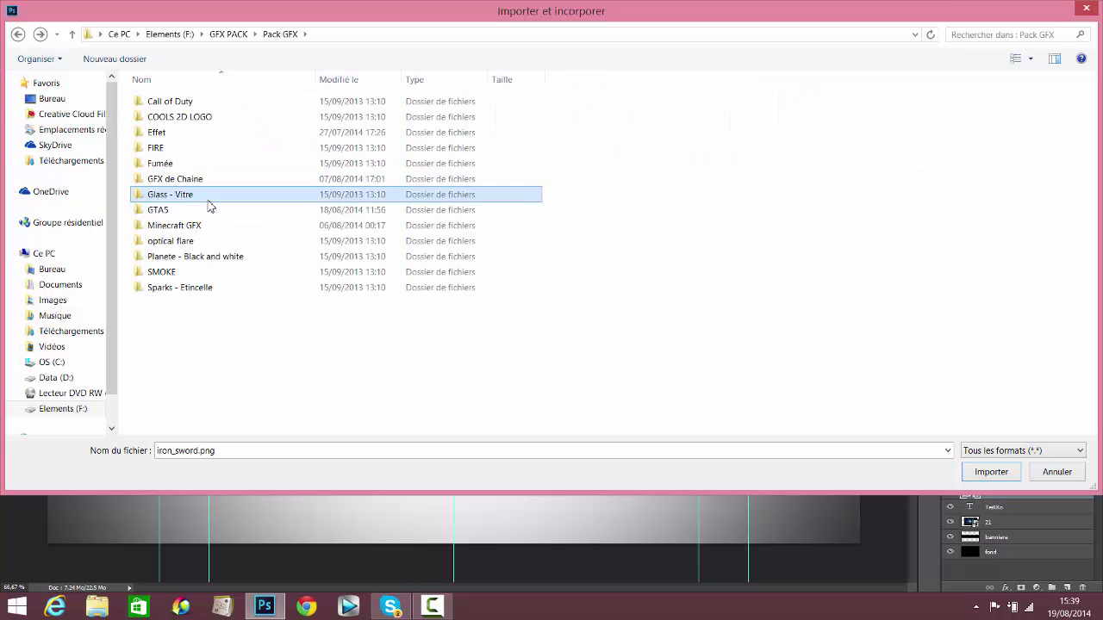
- Embed Glass_08.jpg from the Glass - Vitre folder and place it over the banner's black right end
{"action": "double_click", "coordinate": [204, 192]}
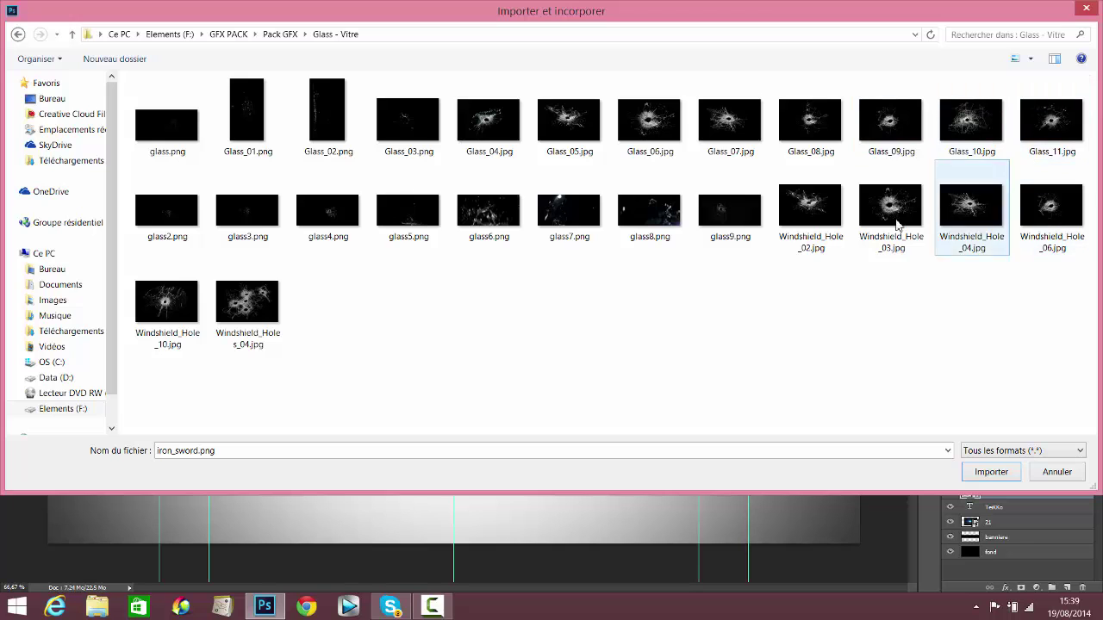
{"action": "left_click", "coordinate": [846, 143]}
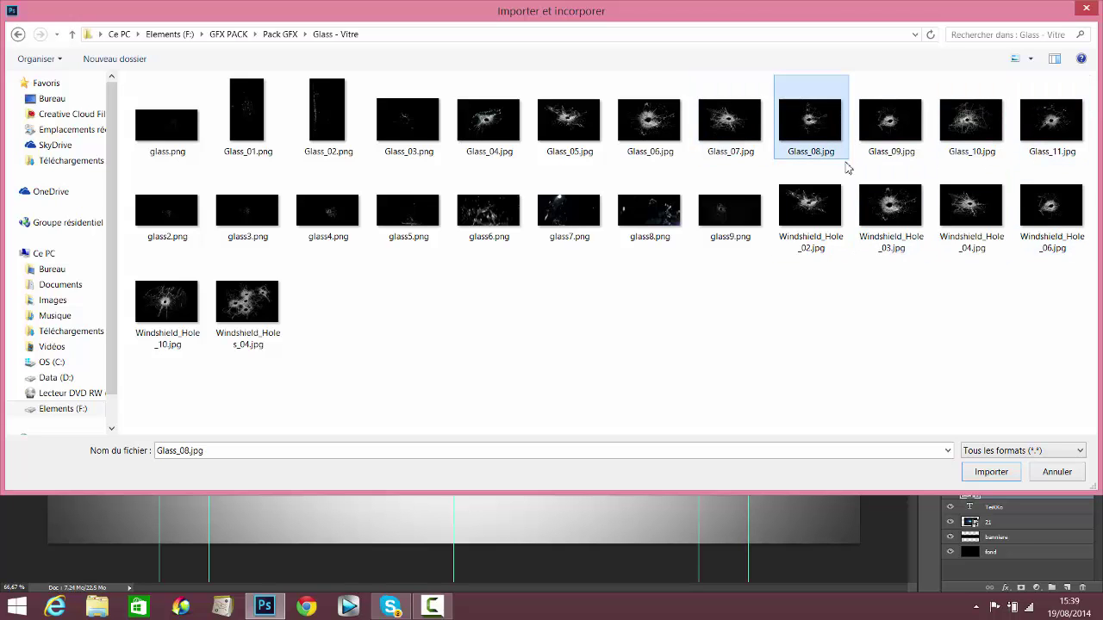
{"action": "left_click", "coordinate": [989, 473]}
{"action": "left_click_drag", "start_coordinate": [506, 310], "coordinate": [864, 301]}
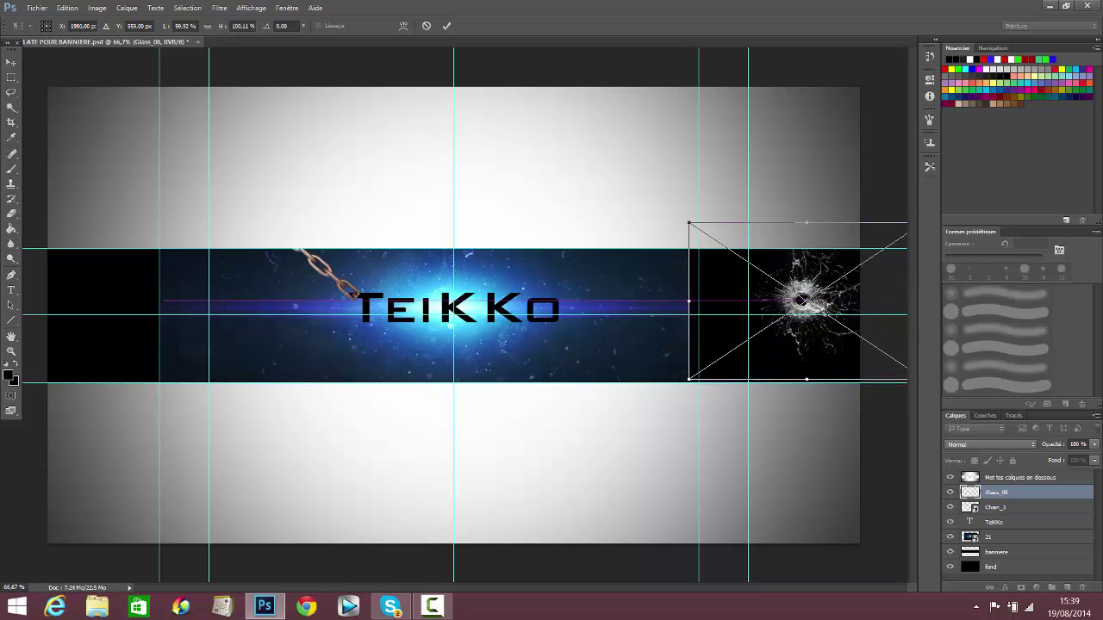
{"action": "left_click", "coordinate": [447, 26]}
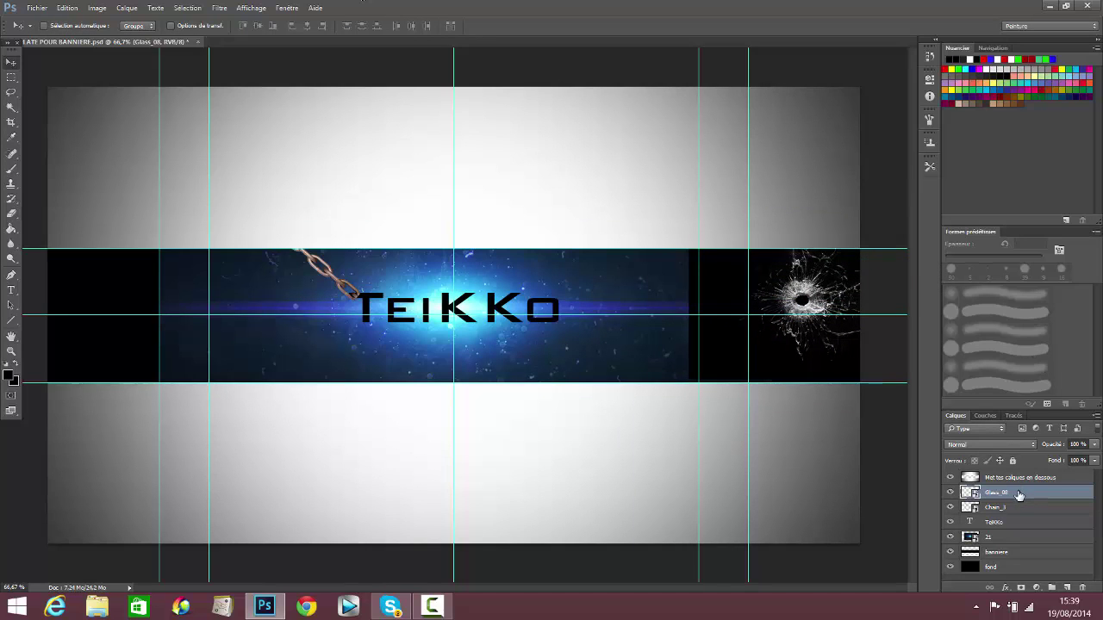
- Set the Glass_08 layer's blend mode to Eclaircir and move the bullet hole slightly up and right
{"action": "left_click", "coordinate": [1015, 446]}
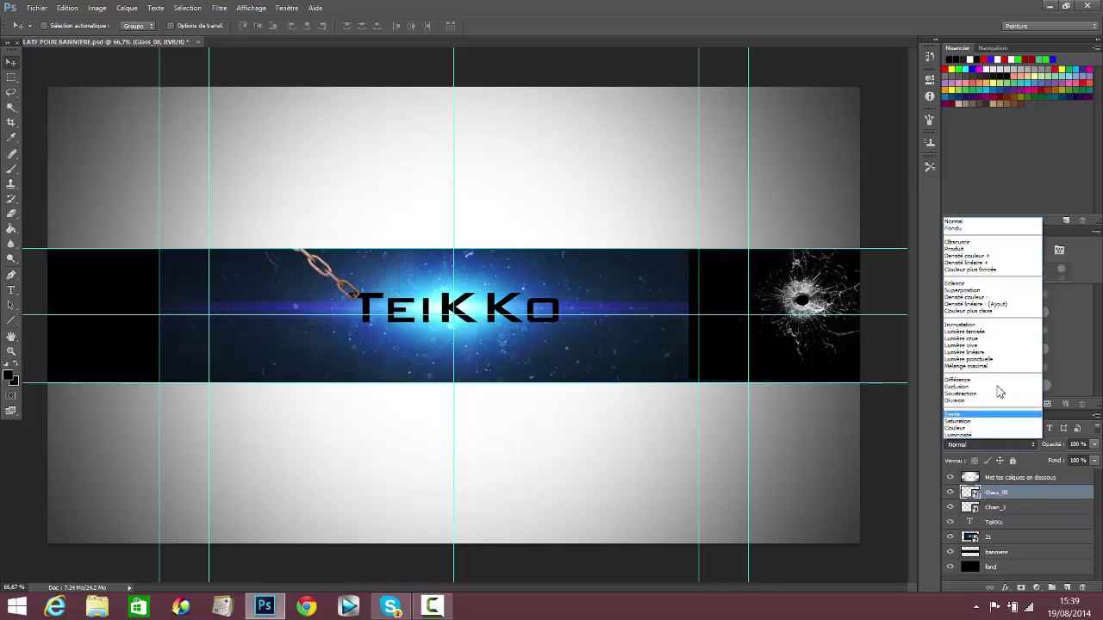
{"action": "left_click", "coordinate": [992, 283]}
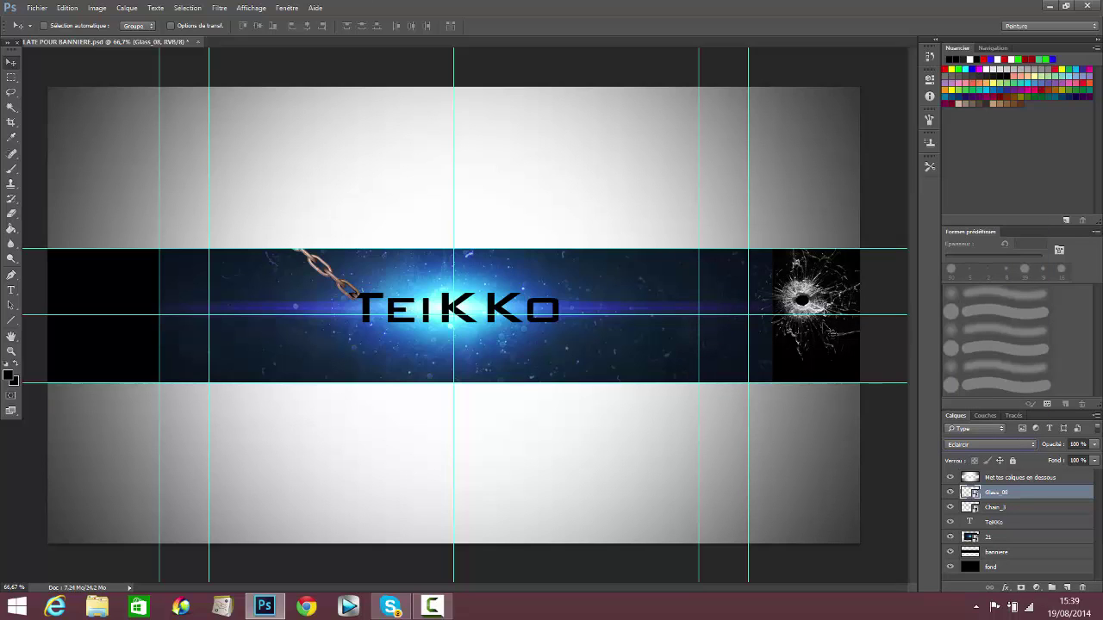
{"action": "left_click_drag", "start_coordinate": [782, 336], "coordinate": [818, 281]}
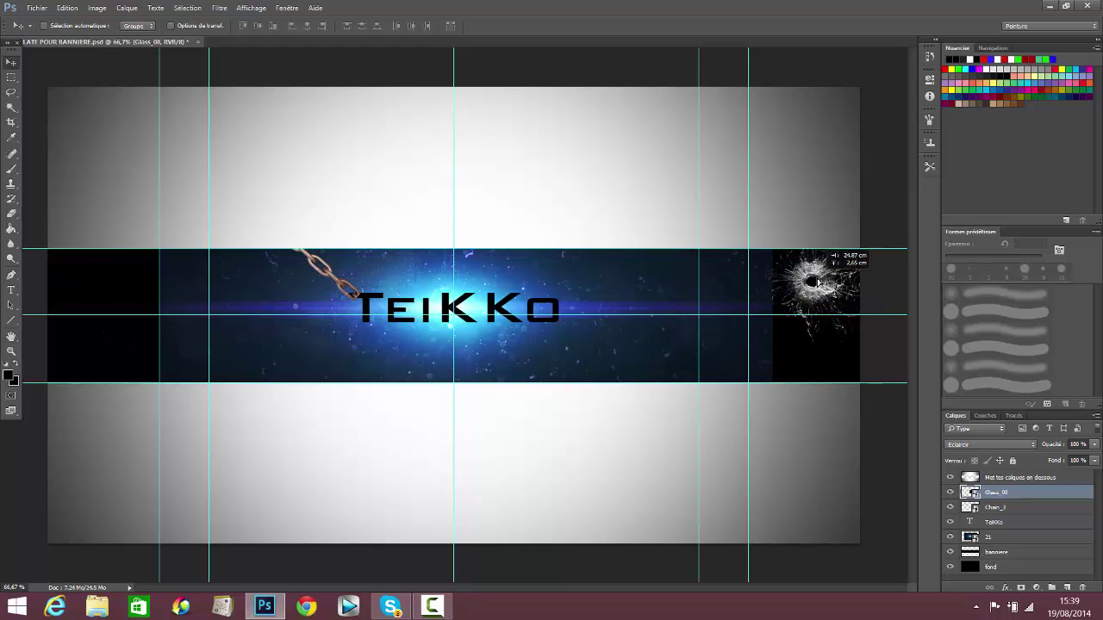
- Look through the smoke images in Pack GFX's SMOKE folder and embed smoke5.png
{"action": "left_click", "coordinate": [37, 7]}
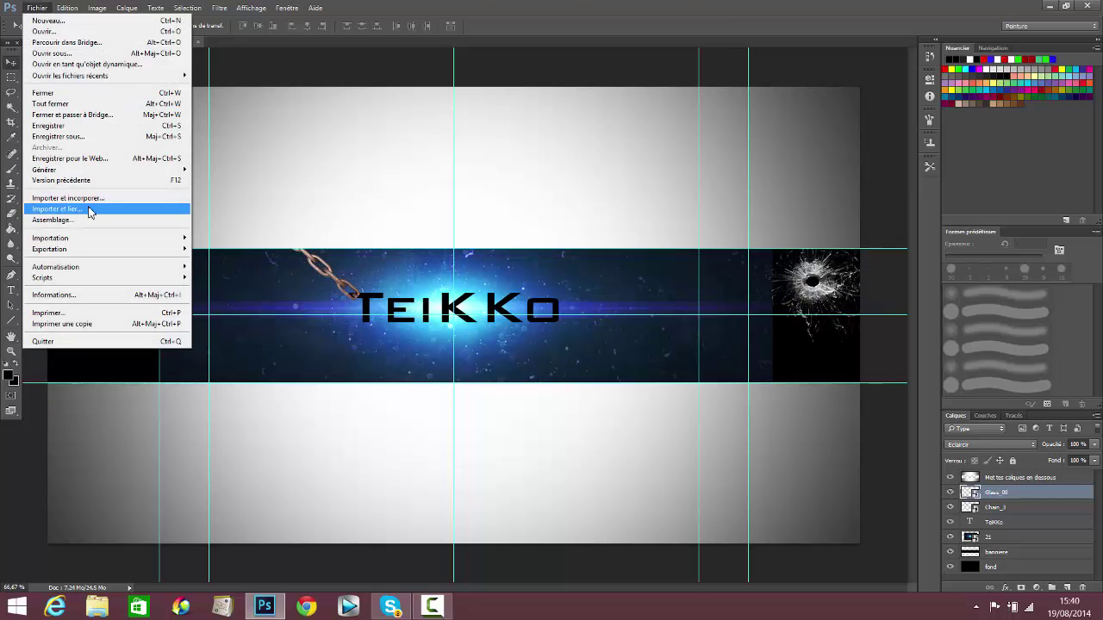
{"action": "left_click", "coordinate": [82, 199]}
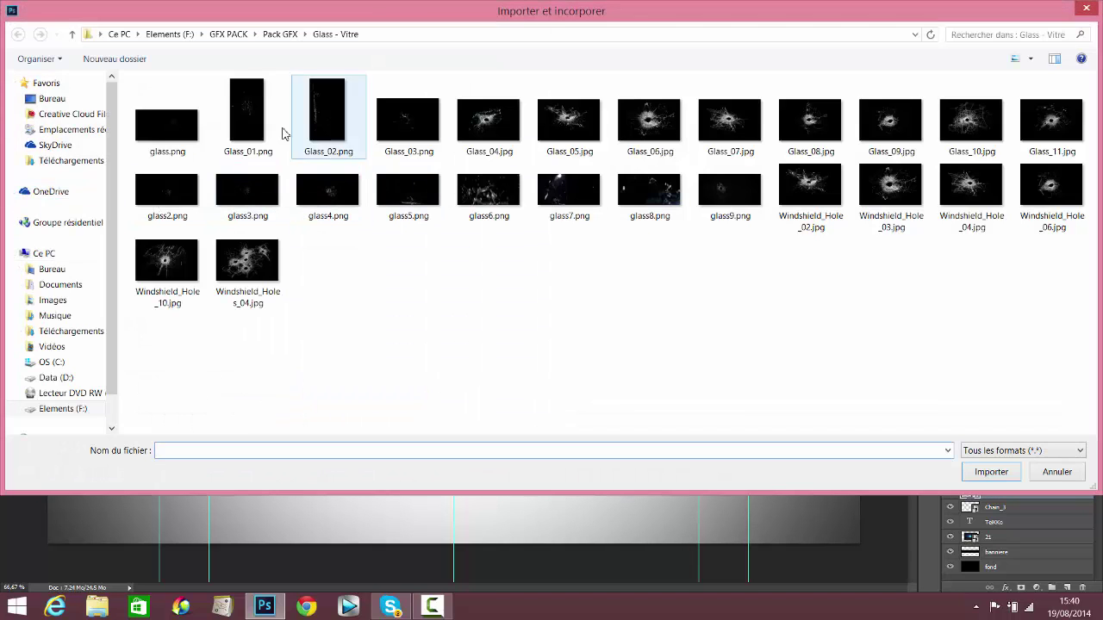
{"action": "left_click", "coordinate": [278, 36]}
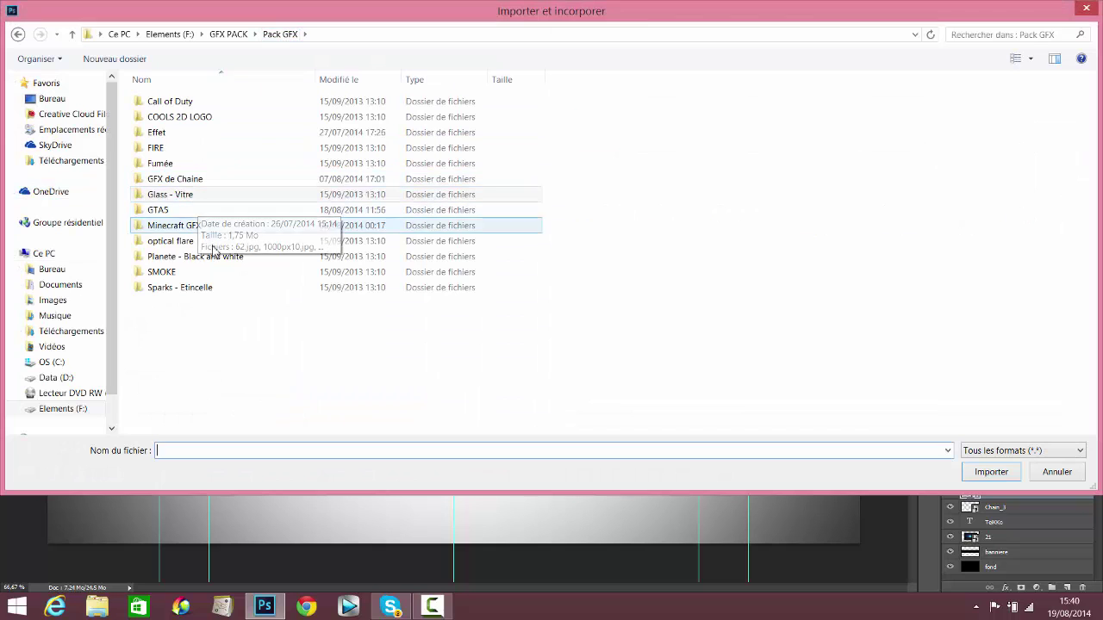
{"action": "double_click", "coordinate": [201, 276]}
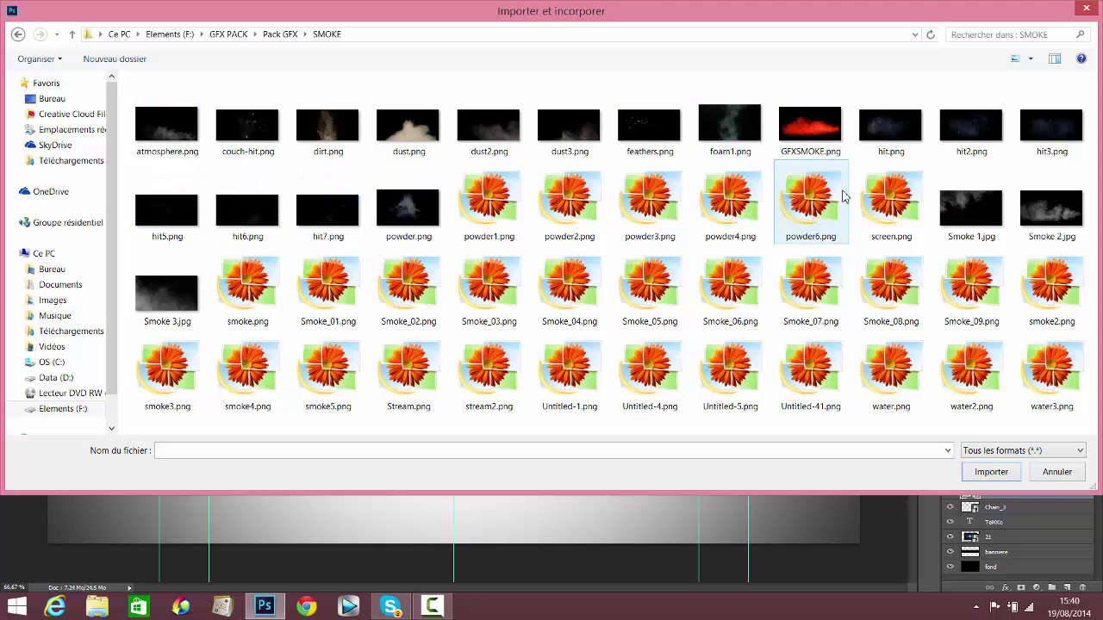
{"action": "left_click", "coordinate": [648, 225]}
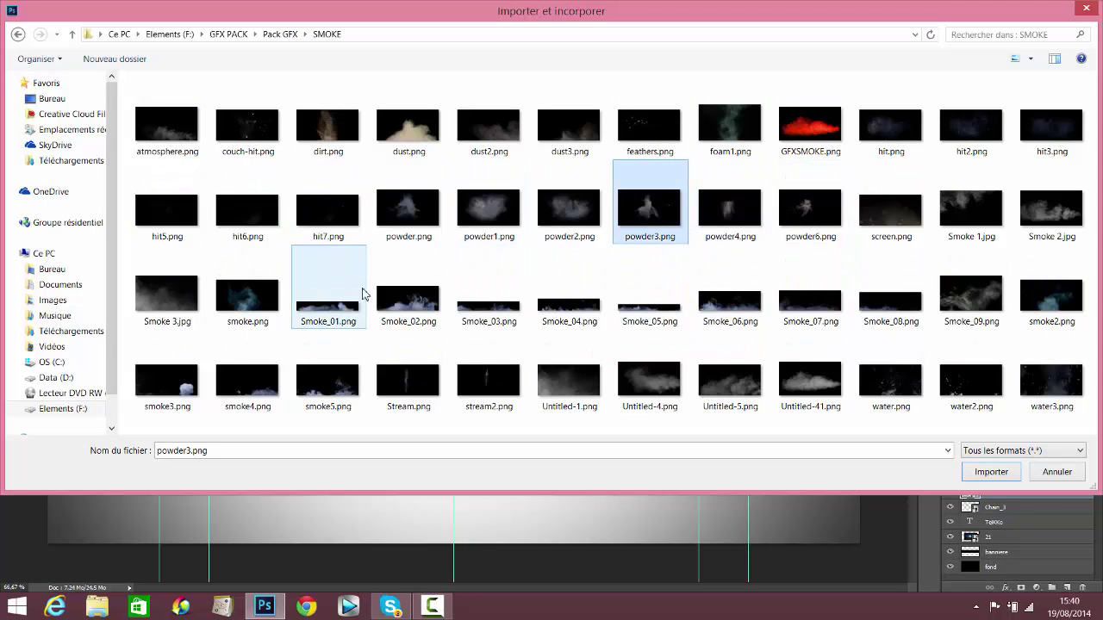
{"action": "left_click", "coordinate": [381, 310]}
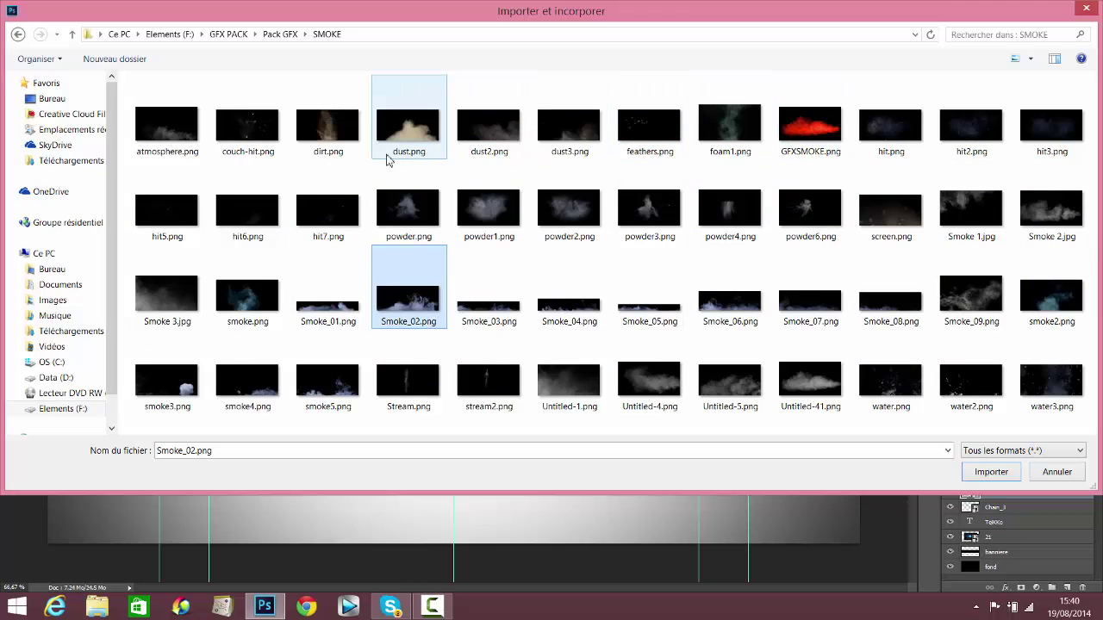
{"action": "left_click", "coordinate": [345, 310]}
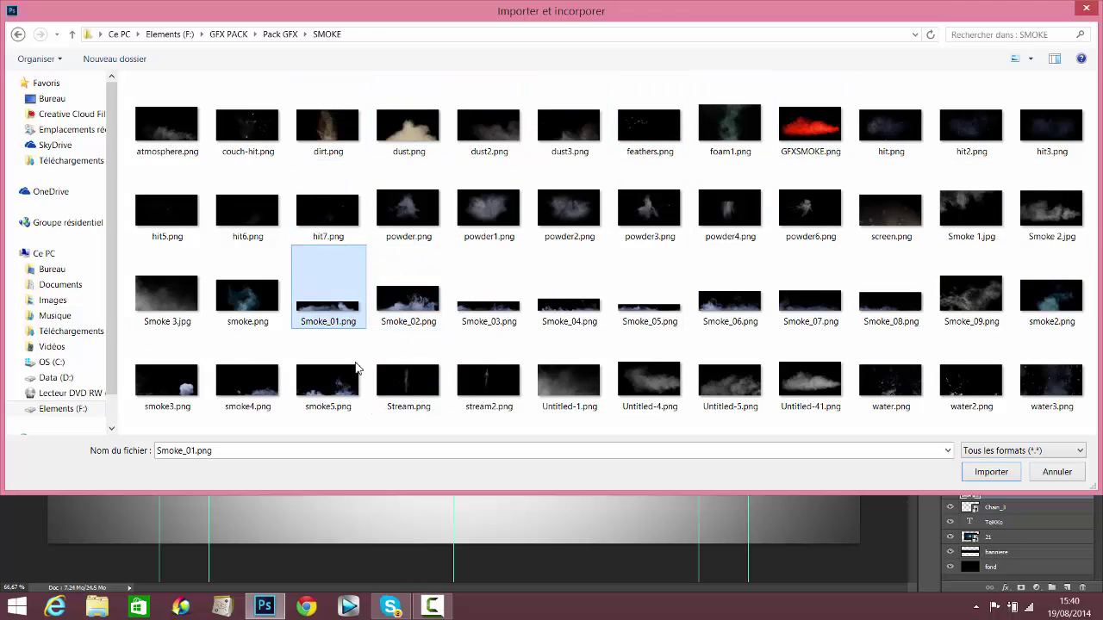
{"action": "left_click", "coordinate": [327, 382]}
{"action": "left_click", "coordinate": [990, 474]}
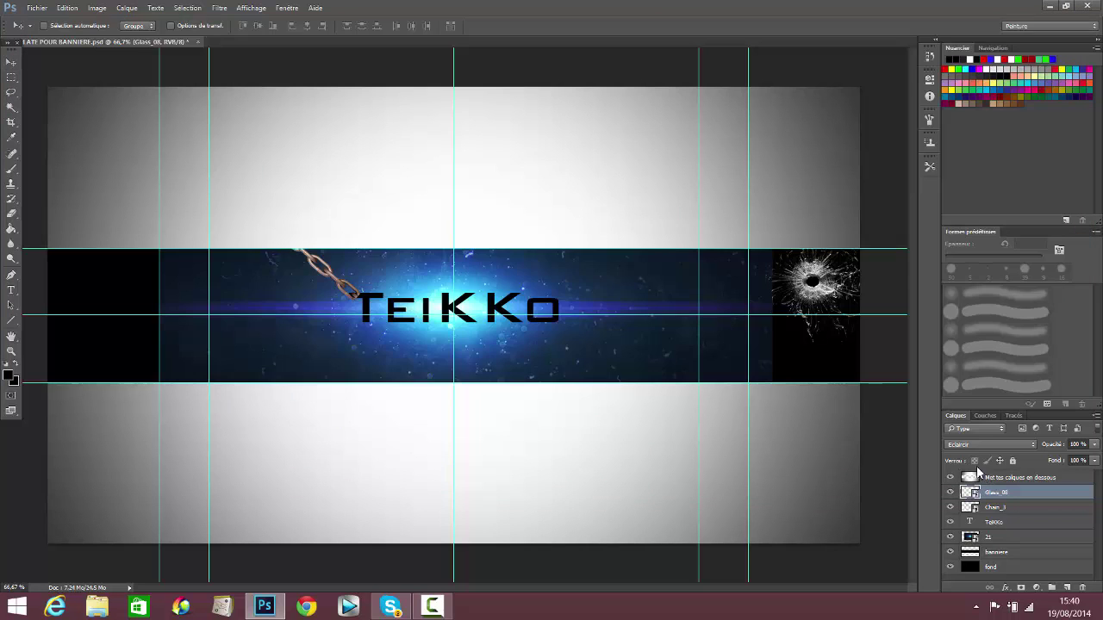
- Move the smoke5 image up so its smoke rises from the banner's lower edge, and set its blend mode to Eclaircir
{"action": "left_click_drag", "start_coordinate": [505, 349], "coordinate": [505, 294]}
{"action": "left_click", "coordinate": [446, 25]}
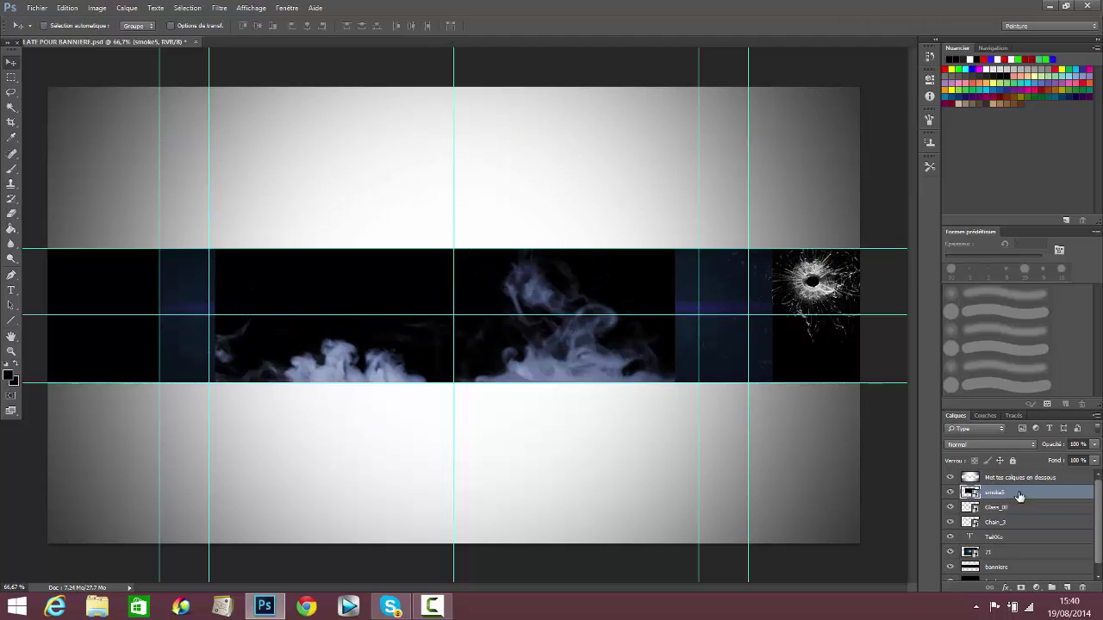
{"action": "left_click", "coordinate": [1012, 451]}
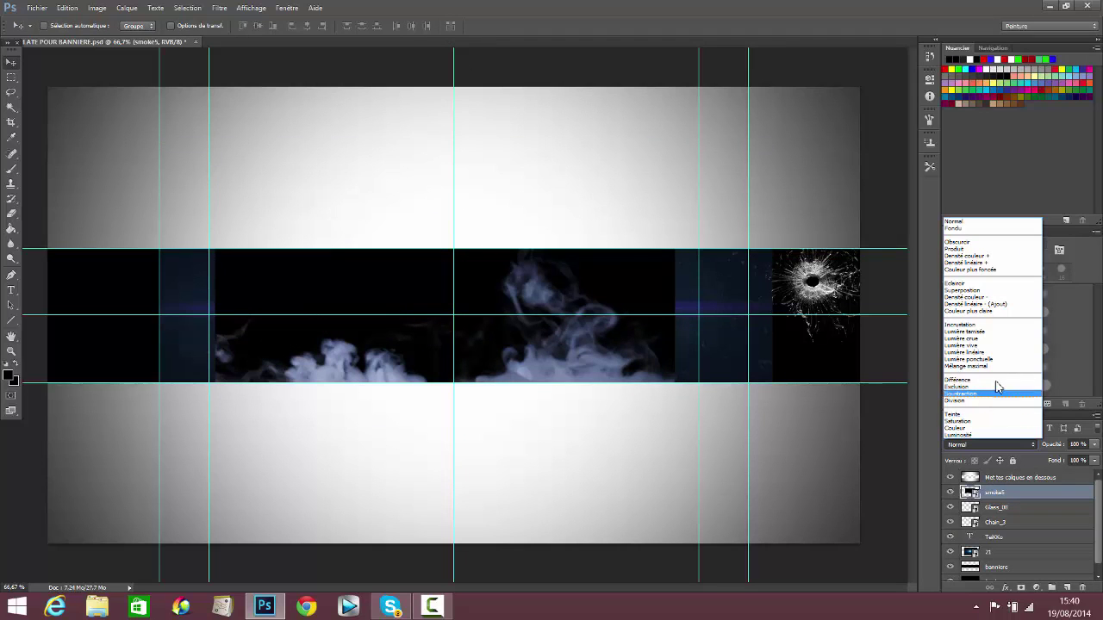
{"action": "left_click", "coordinate": [965, 293]}
{"action": "mouse_move", "coordinate": [586, 374]}
{"action": "left_mouse_down"}
{"action": "mouse_move", "coordinate": [607, 377]}
{"action": "mouse_move", "coordinate": [430, 375]}
{"action": "mouse_move", "coordinate": [579, 358]}
{"action": "mouse_move", "coordinate": [570, 369]}
{"action": "mouse_move", "coordinate": [603, 374]}
{"action": "mouse_move", "coordinate": [585, 375]}
{"action": "left_mouse_up"}
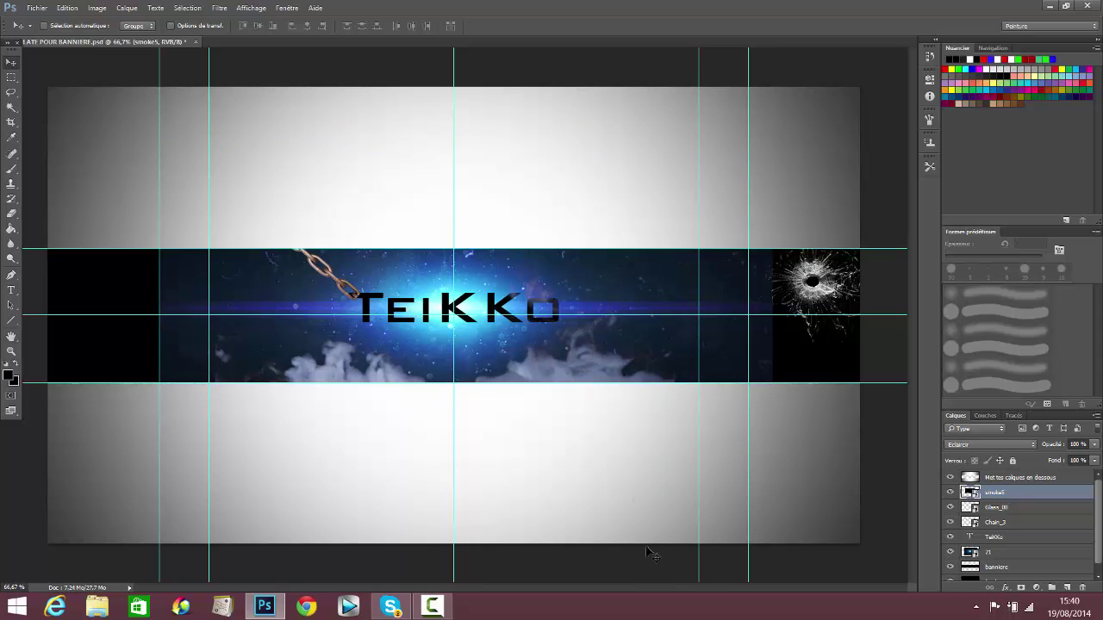
- Embed spark 2.png from Pack GFX's Sparks - Etincelle folder and place it over the right part of the banner
{"action": "left_click", "coordinate": [36, 8]}
{"action": "left_click", "coordinate": [99, 200]}
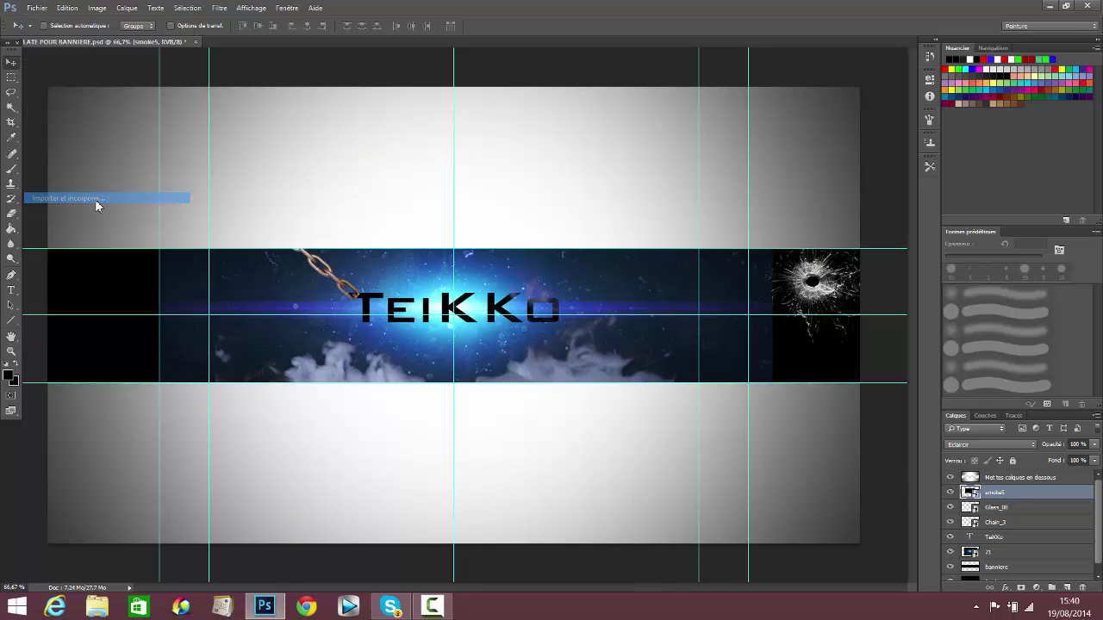
{"action": "left_click", "coordinate": [280, 34]}
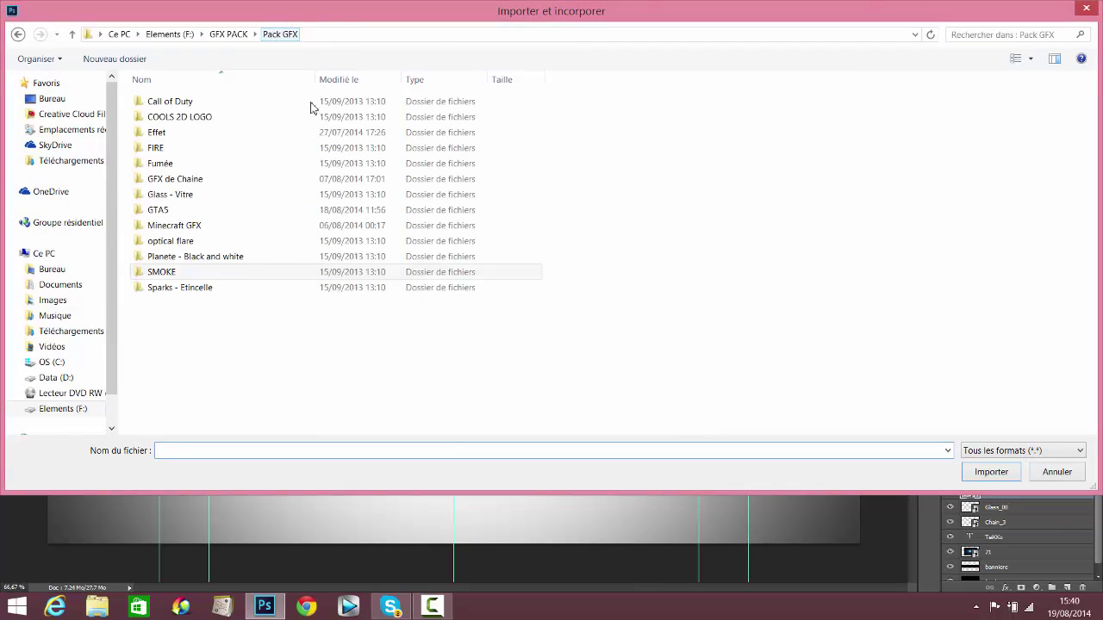
{"action": "left_click", "coordinate": [206, 287]}
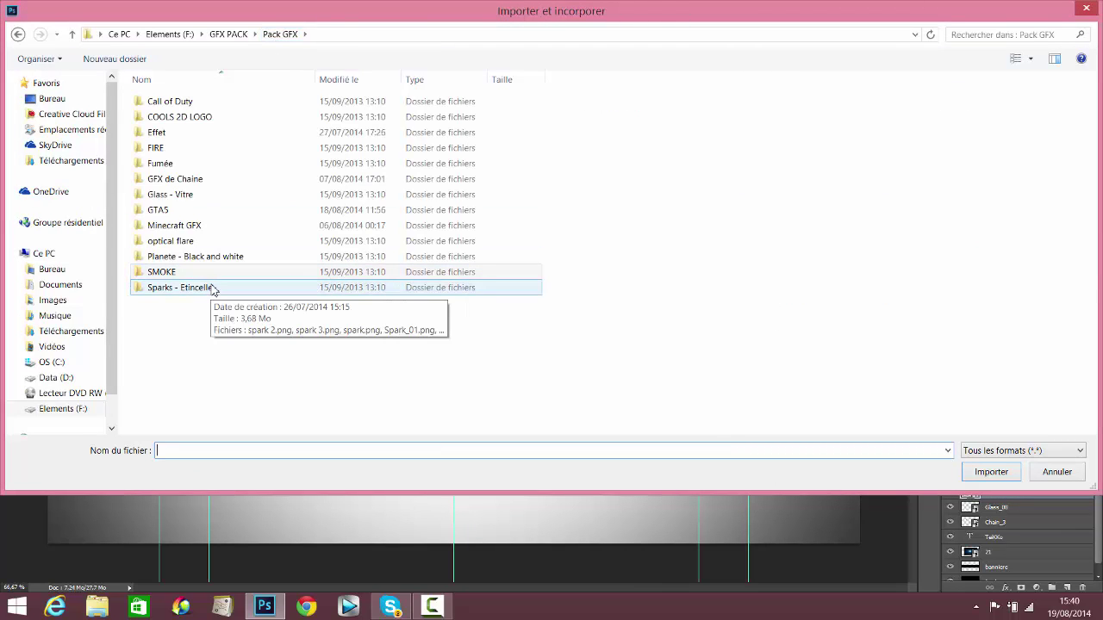
{"action": "double_click", "coordinate": [206, 289]}
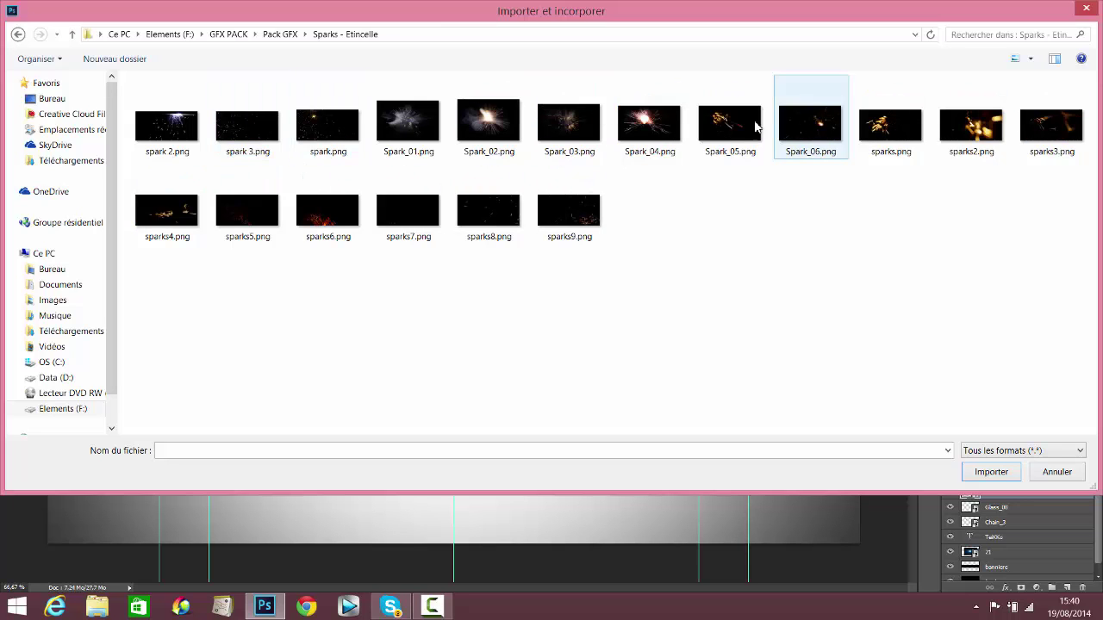
{"action": "left_click", "coordinate": [189, 129]}
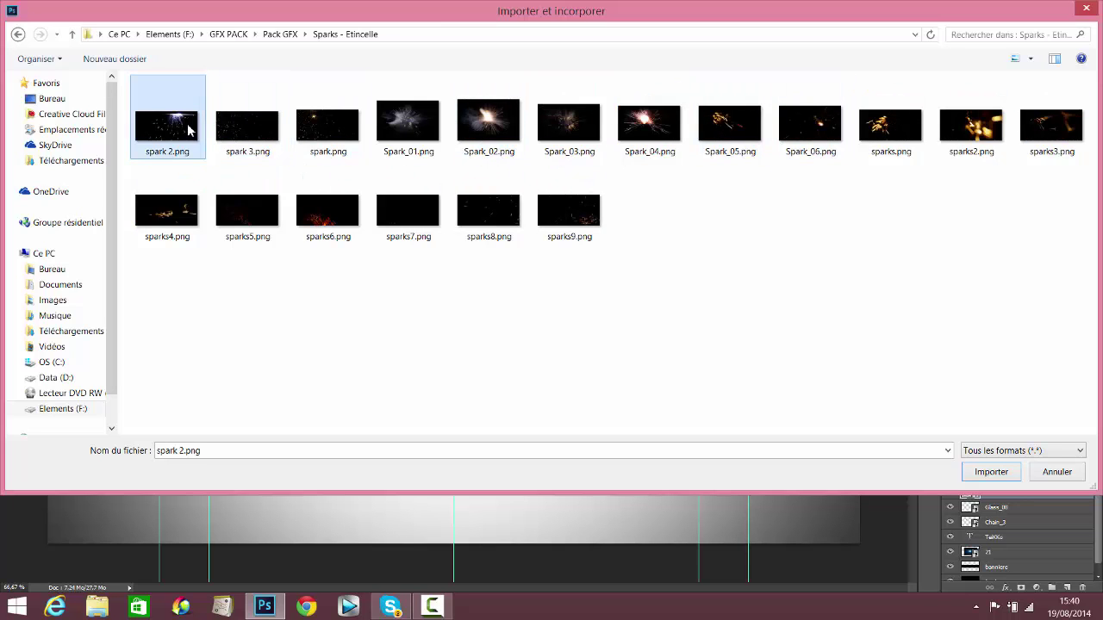
{"action": "left_click", "coordinate": [1008, 473]}
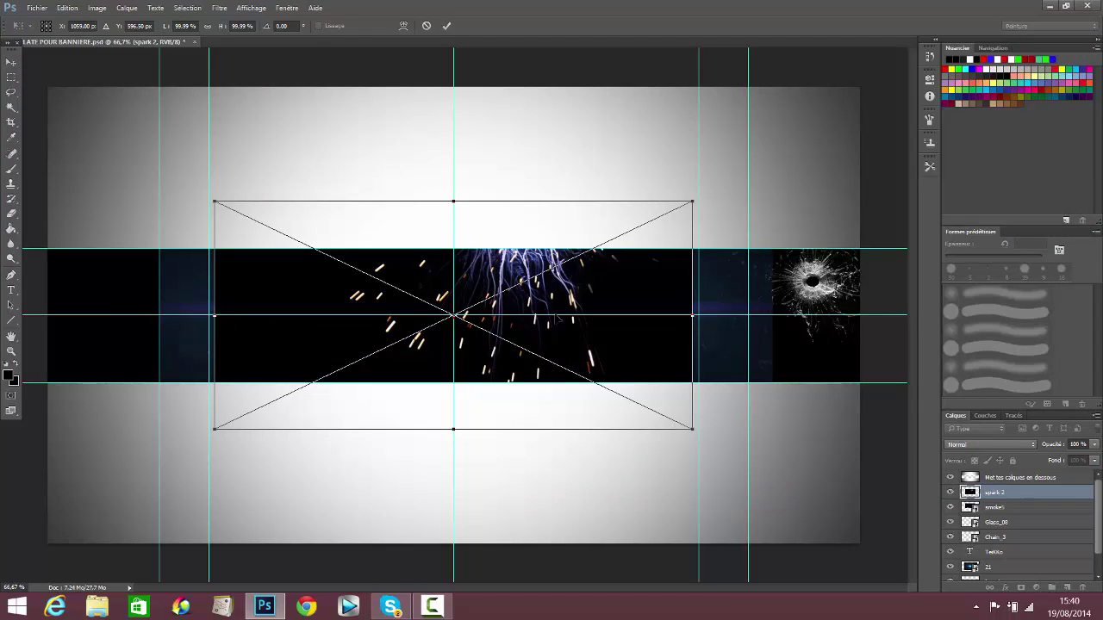
{"action": "left_click_drag", "start_coordinate": [581, 369], "coordinate": [749, 320]}
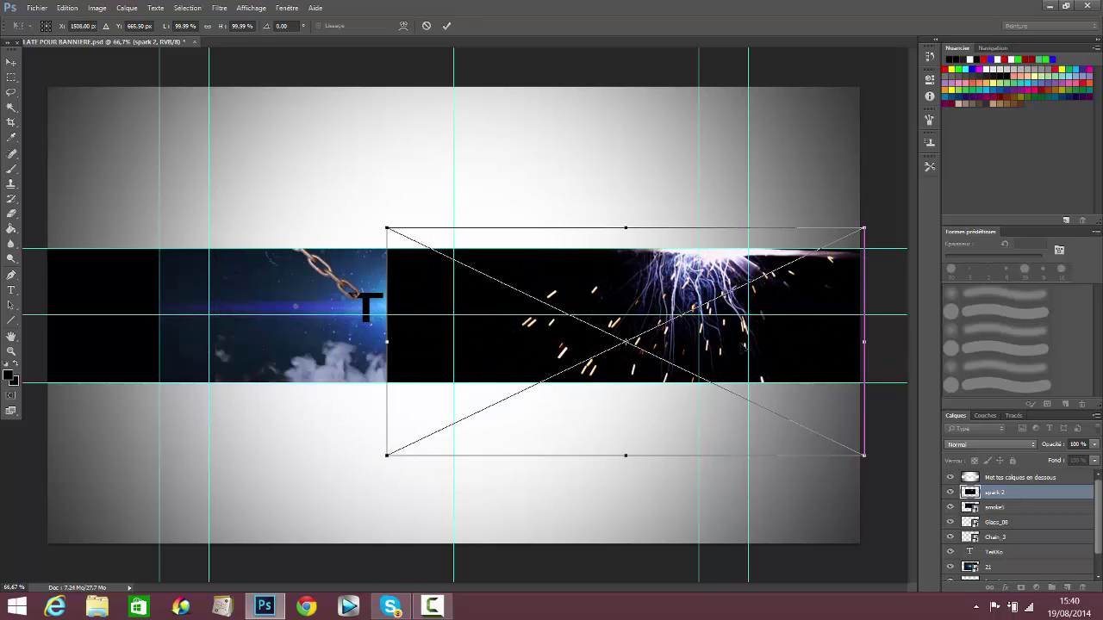
{"action": "left_click", "coordinate": [447, 26]}
- Set the spark 2 layer's blend mode to Eclaircir and move the sparks up and left over the TeiKKo title
{"action": "left_click", "coordinate": [995, 445]}
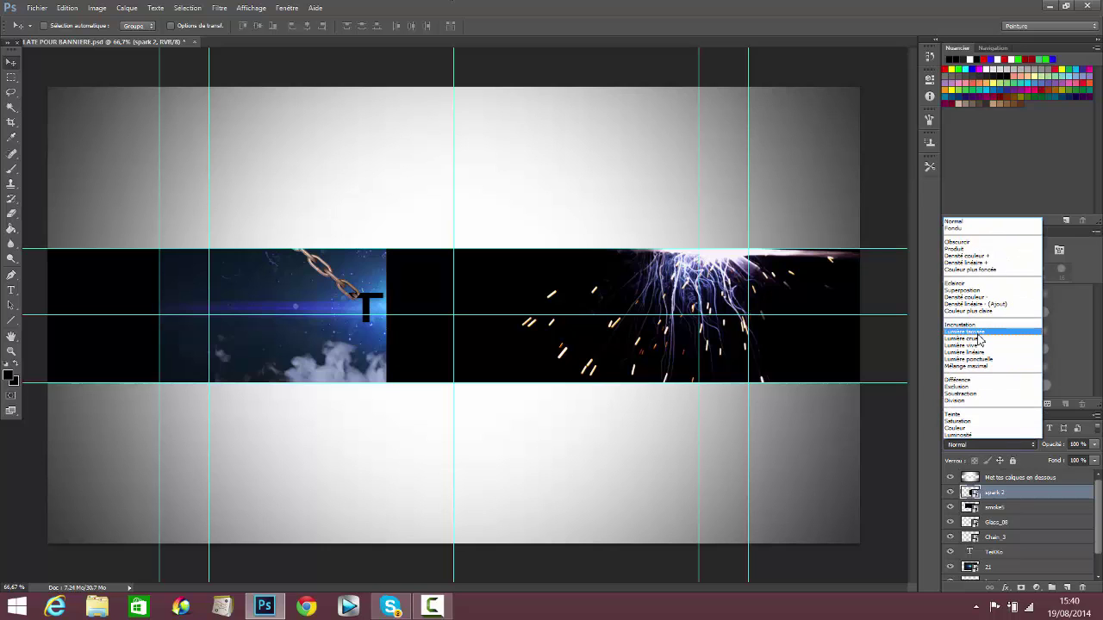
{"action": "left_click", "coordinate": [967, 287]}
{"action": "left_click_drag", "start_coordinate": [704, 280], "coordinate": [629, 254]}
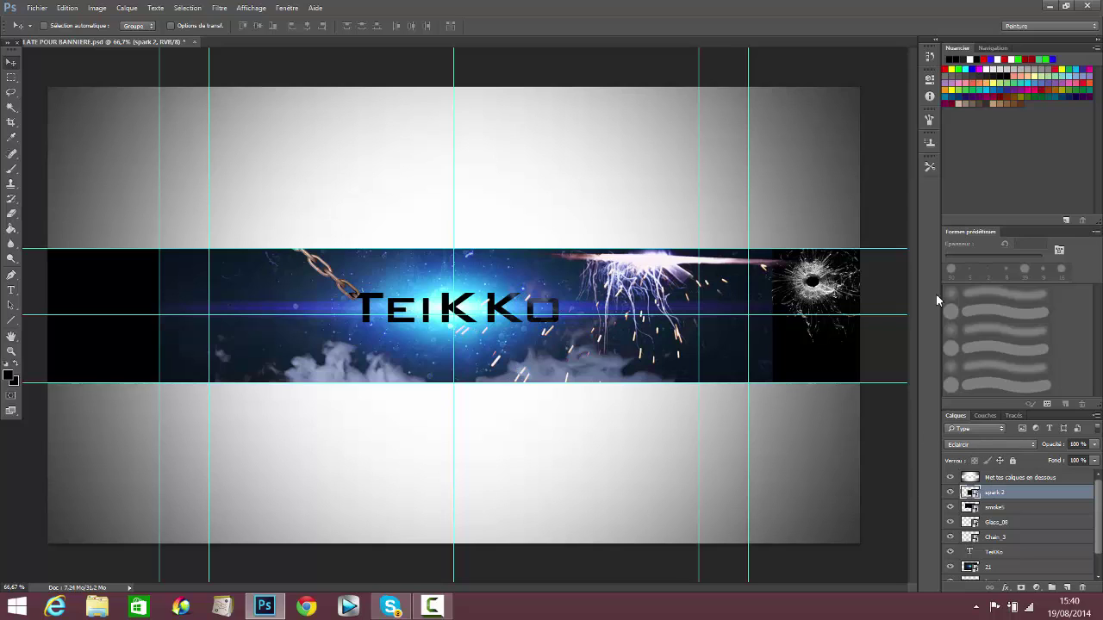
{"action": "left_click", "coordinate": [1014, 506]}
{"action": "left_click", "coordinate": [1013, 522]}
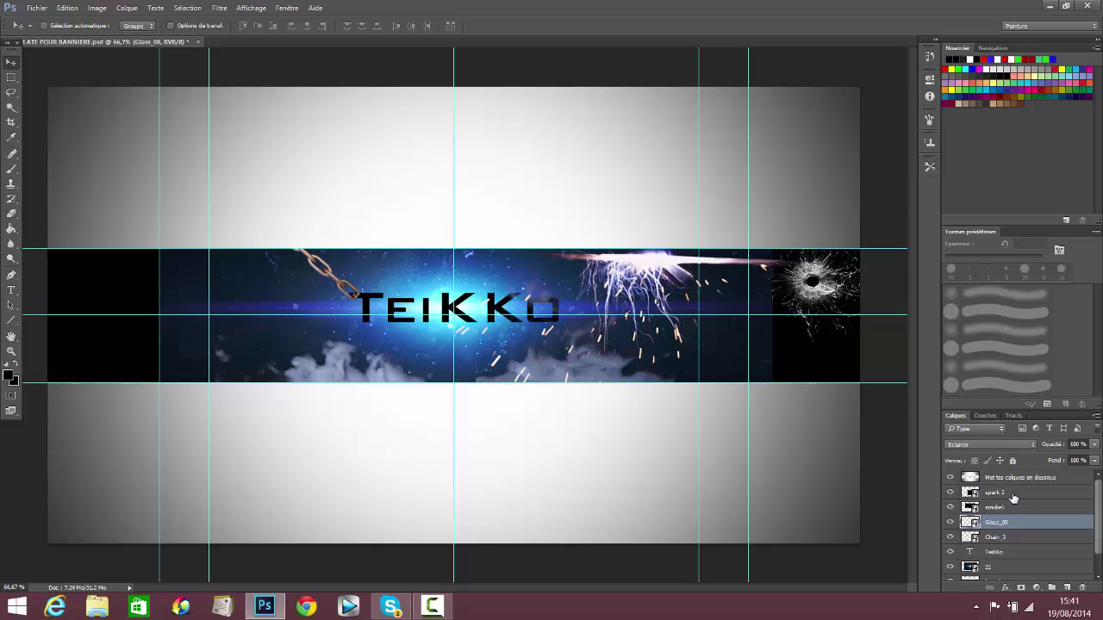
{"action": "left_click", "coordinate": [1014, 493]}
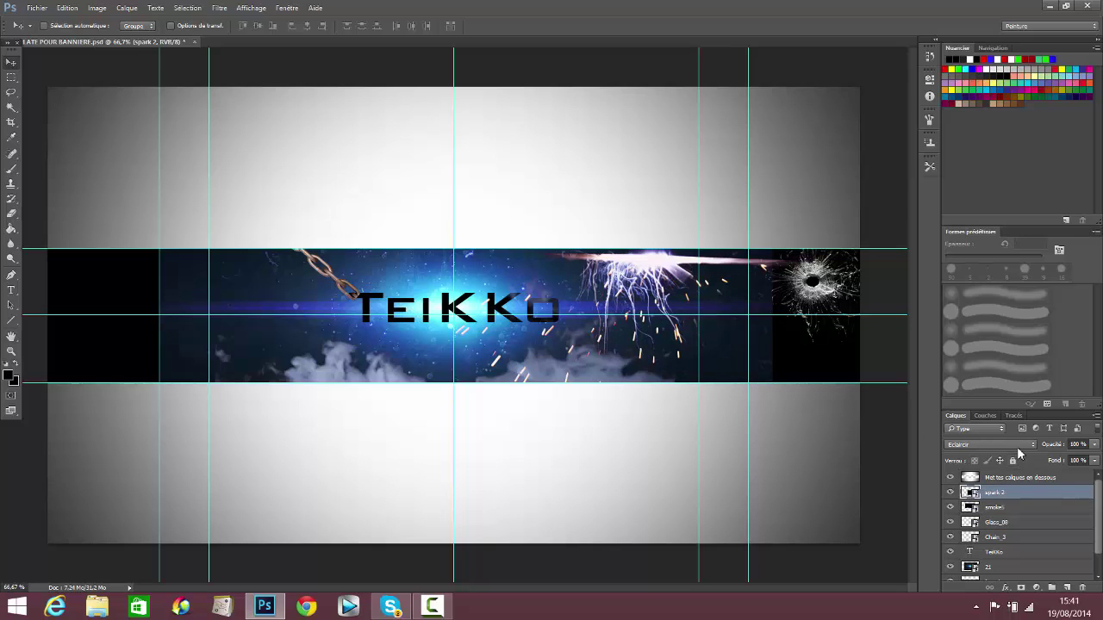
{"action": "left_click", "coordinate": [961, 448]}
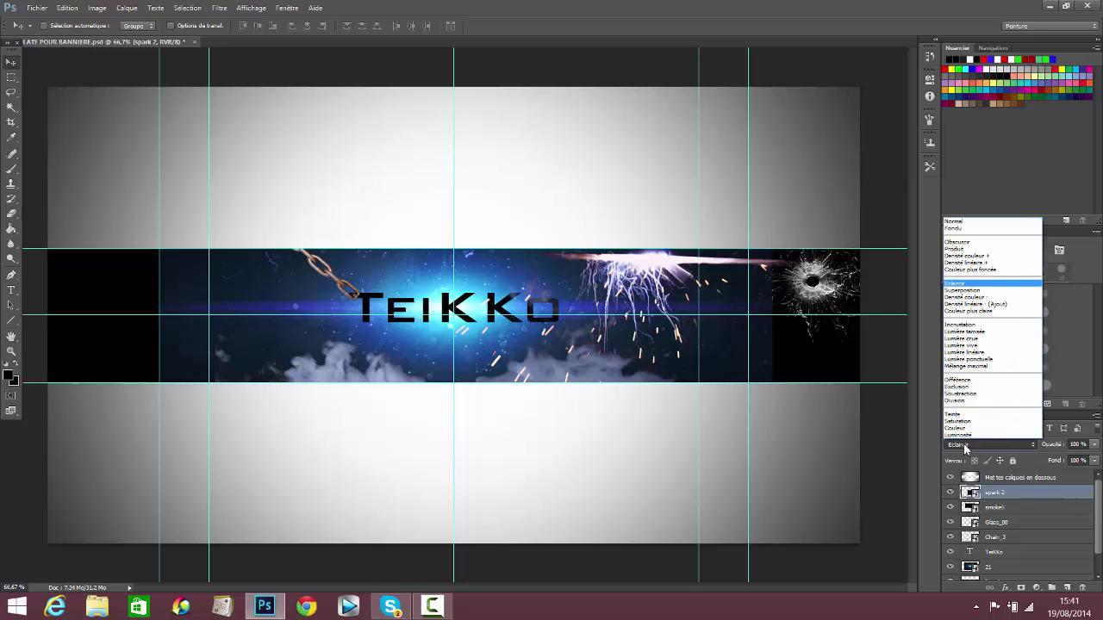
{"action": "left_click", "coordinate": [962, 291]}
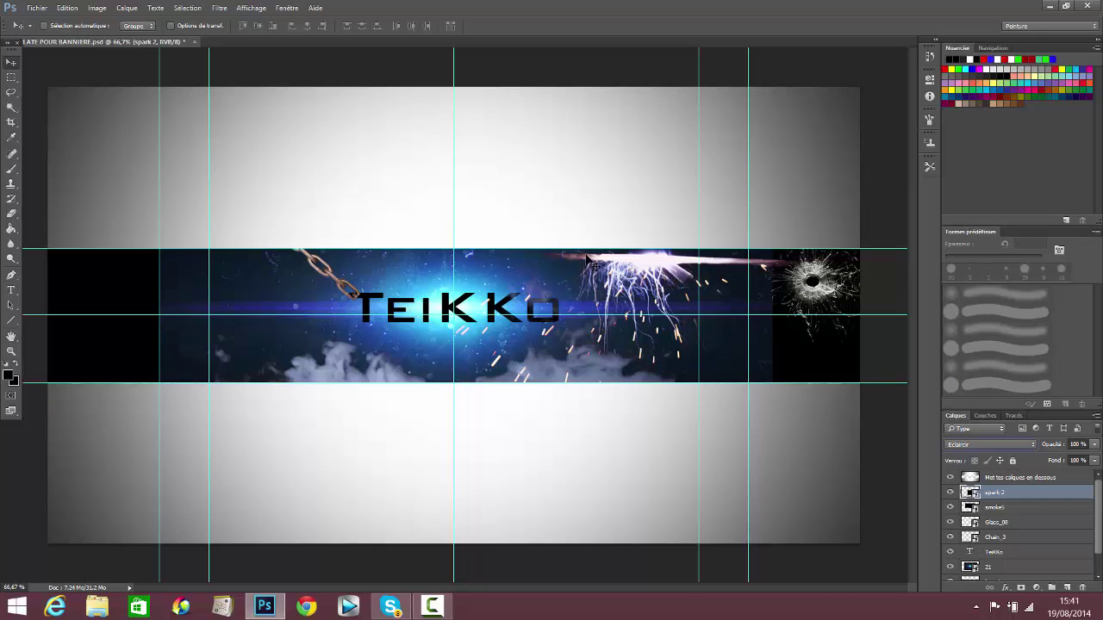
{"action": "left_click_drag", "start_coordinate": [586, 259], "coordinate": [493, 231]}
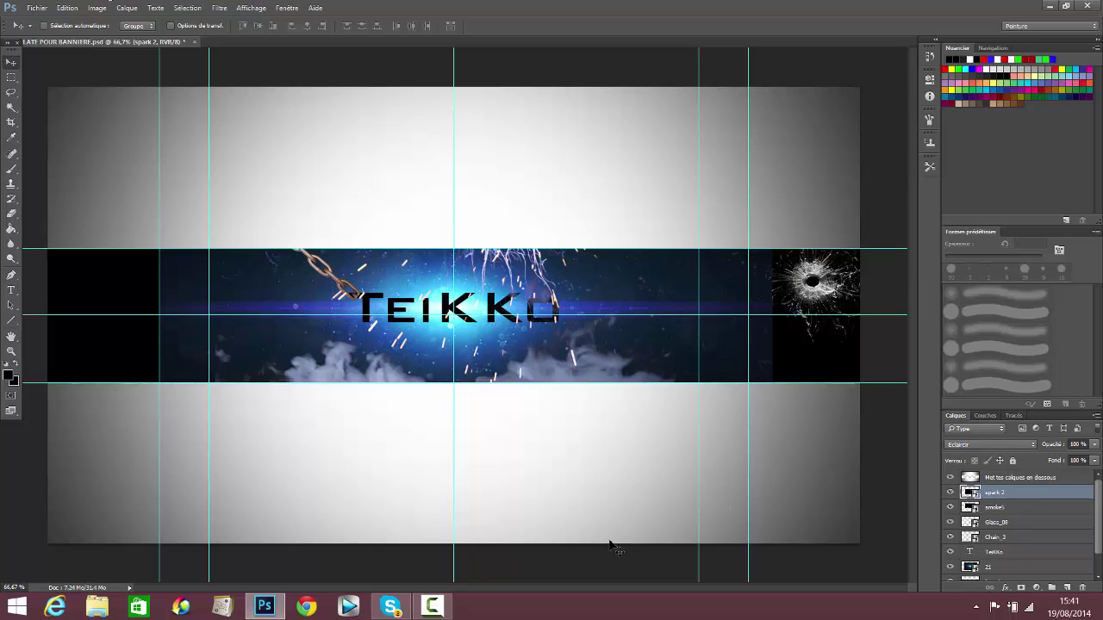
{"action": "left_click", "coordinate": [438, 608]}
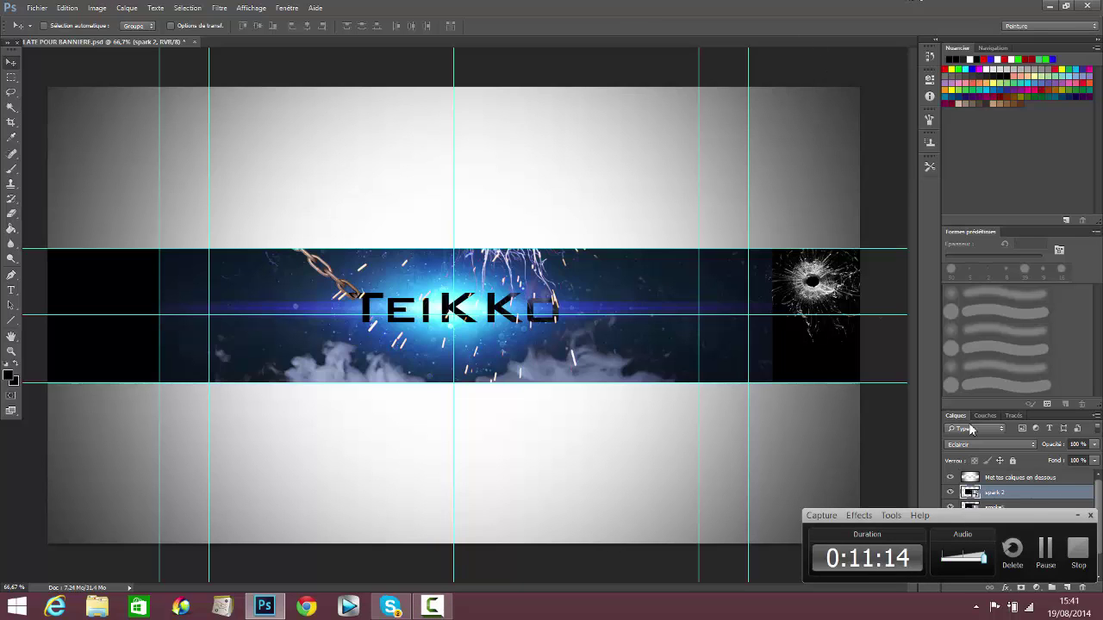
{"action": "left_click", "coordinate": [1086, 515]}
- Browse the Bannière modifiable, Commentary and GFX PACK folders on the Elements (F:) drive through the embed dialog
{"action": "left_click", "coordinate": [37, 8]}
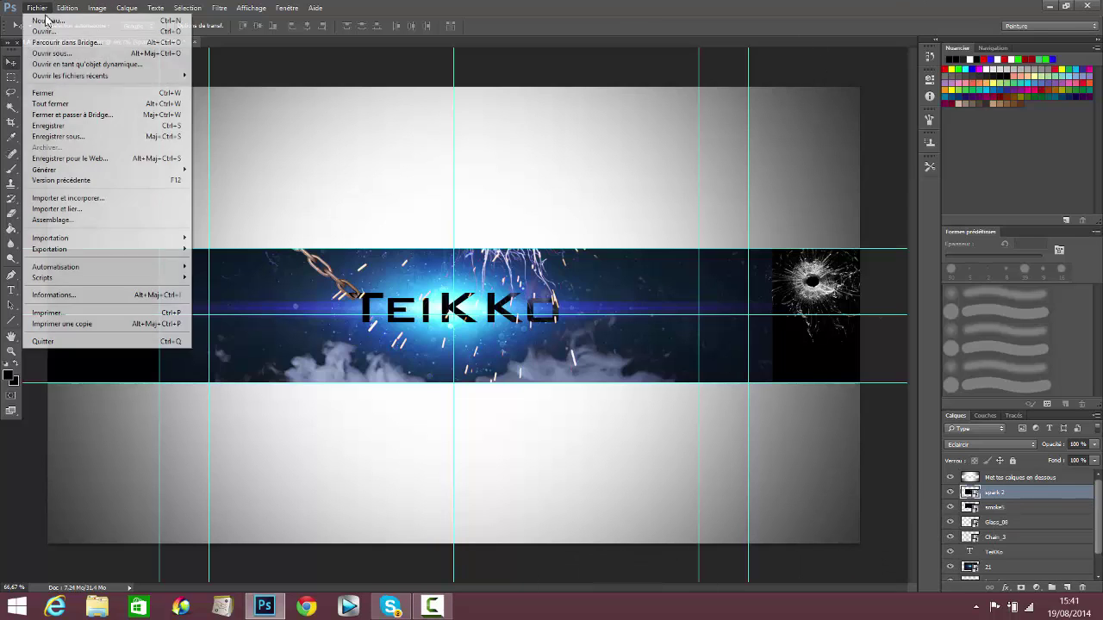
{"action": "left_click", "coordinate": [69, 198]}
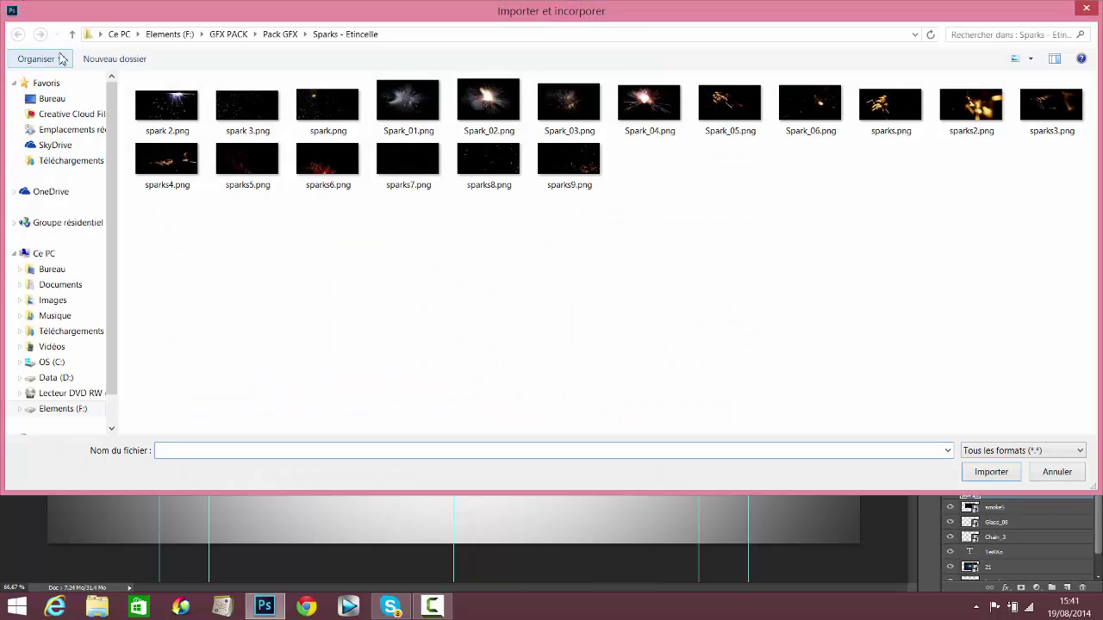
{"action": "left_click", "coordinate": [172, 38]}
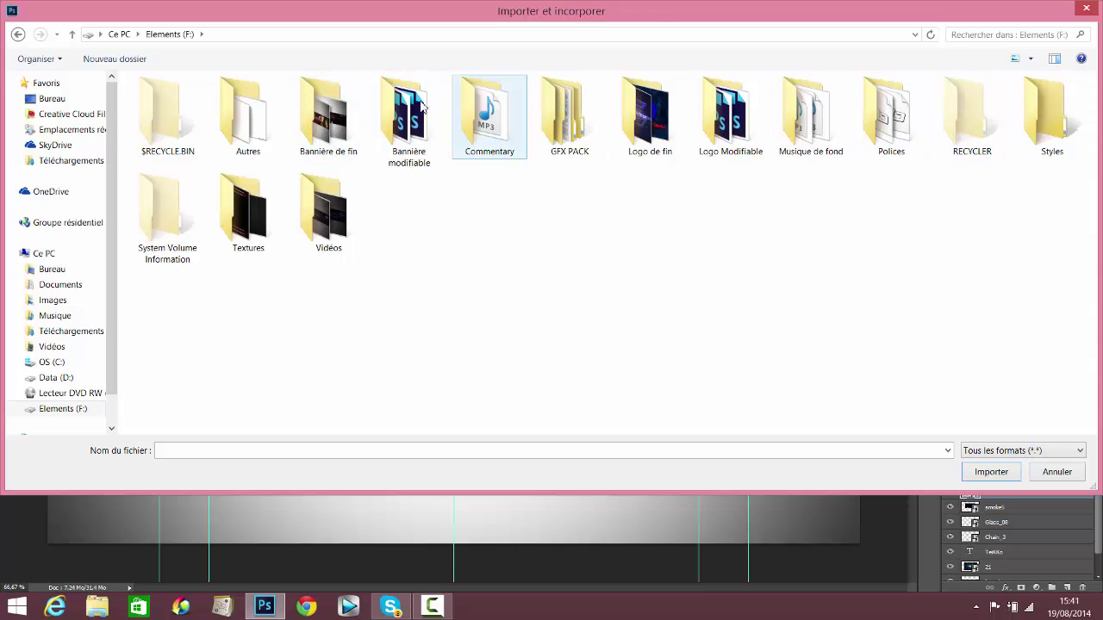
{"action": "left_click", "coordinate": [395, 155]}
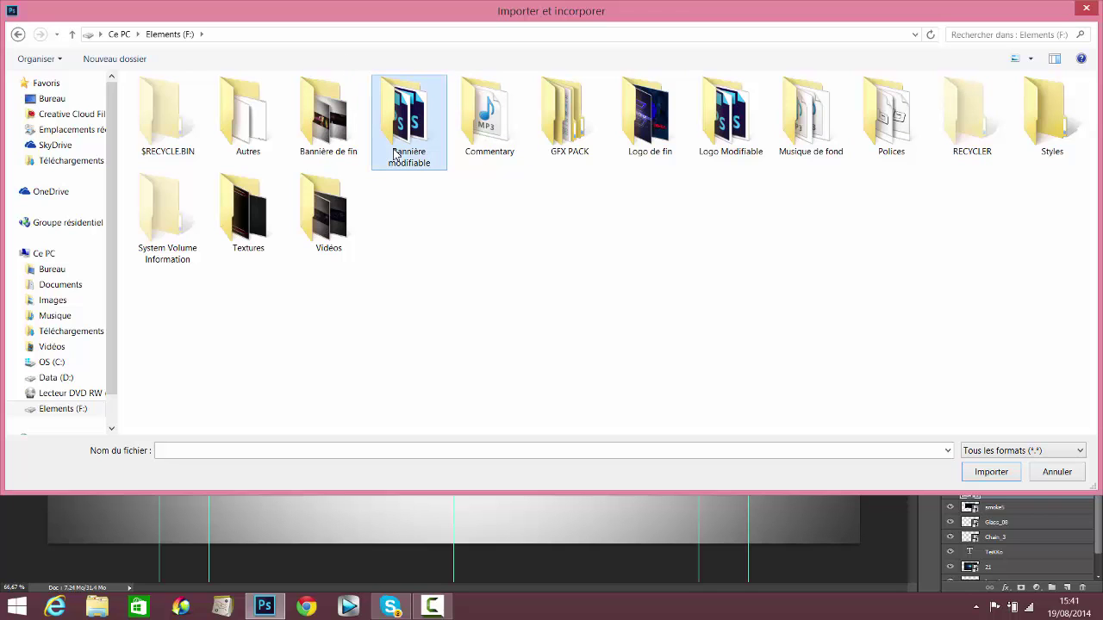
{"action": "double_click", "coordinate": [379, 150]}
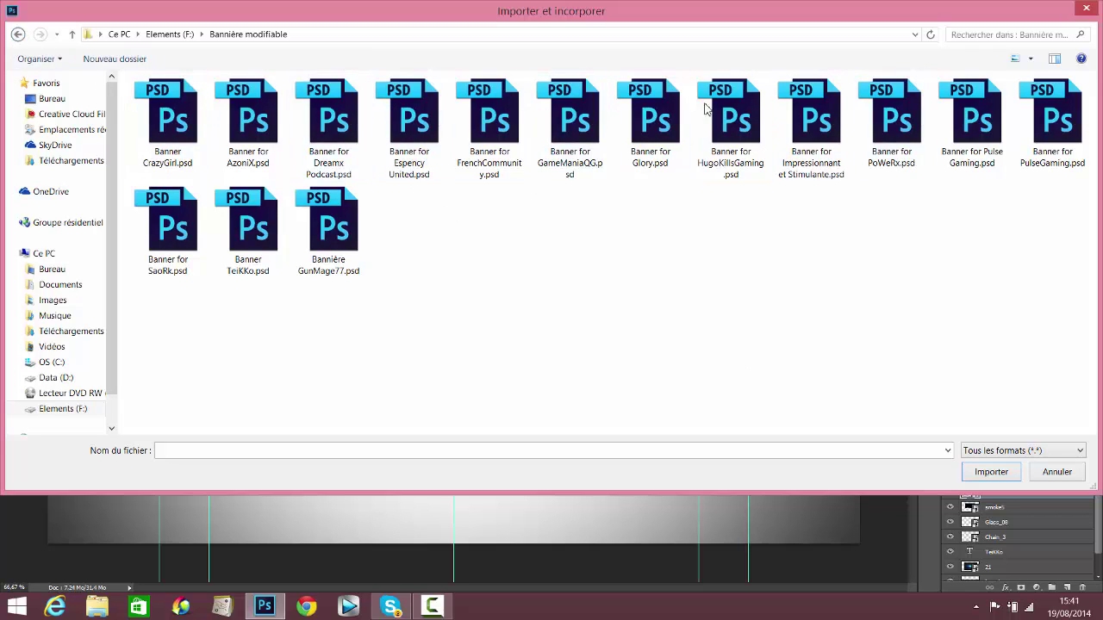
{"action": "left_click", "coordinate": [18, 35]}
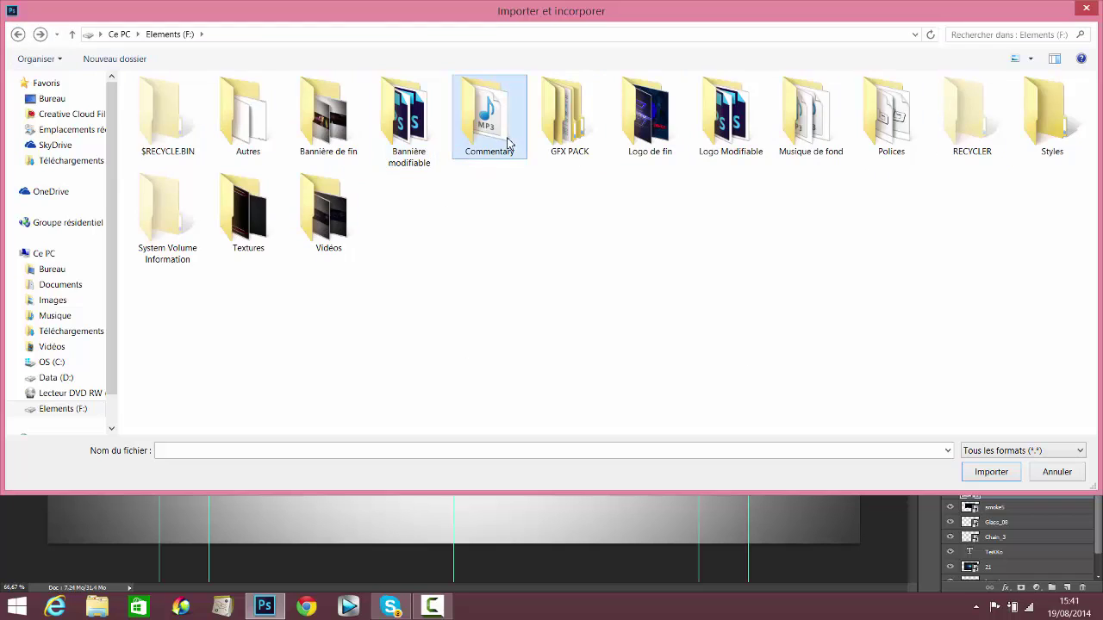
{"action": "double_click", "coordinate": [489, 121]}
{"action": "left_click", "coordinate": [17, 36]}
{"action": "double_click", "coordinate": [569, 120]}
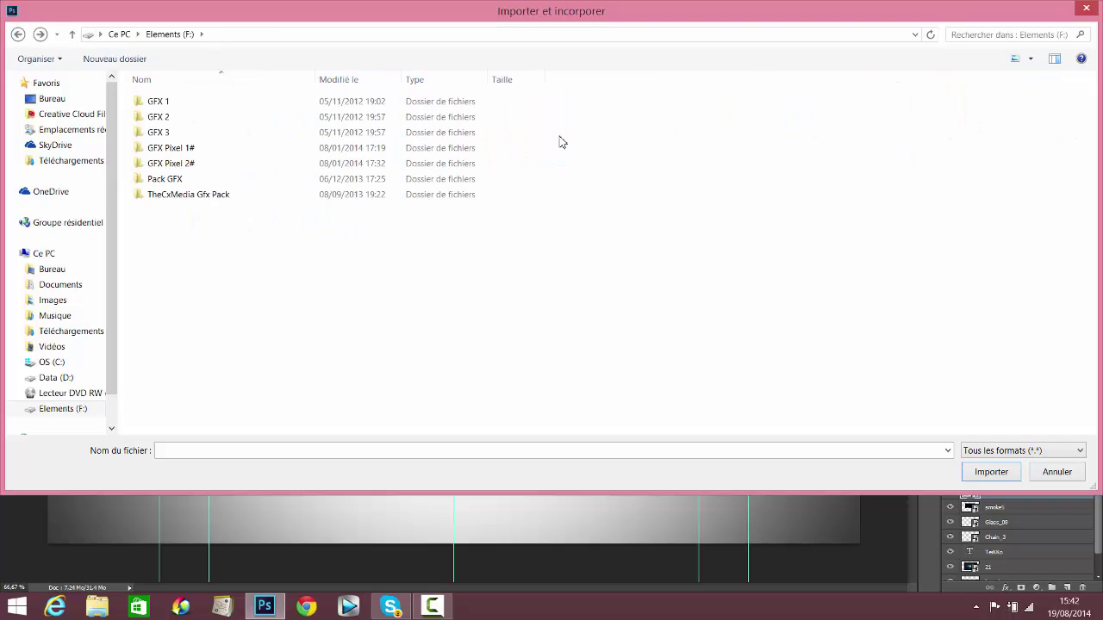
- Look through the Logo de fin, Logo Modifiable and Musique de fond folders on the same drive
{"action": "left_click", "coordinate": [18, 37]}
{"action": "double_click", "coordinate": [637, 128]}
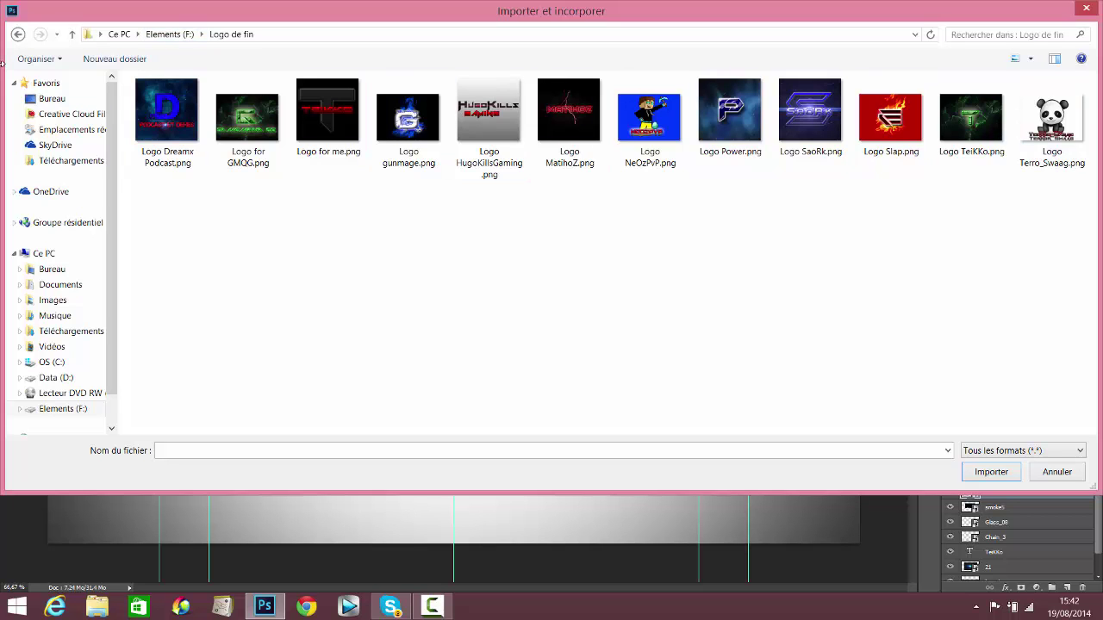
{"action": "left_click", "coordinate": [18, 35]}
{"action": "double_click", "coordinate": [728, 142]}
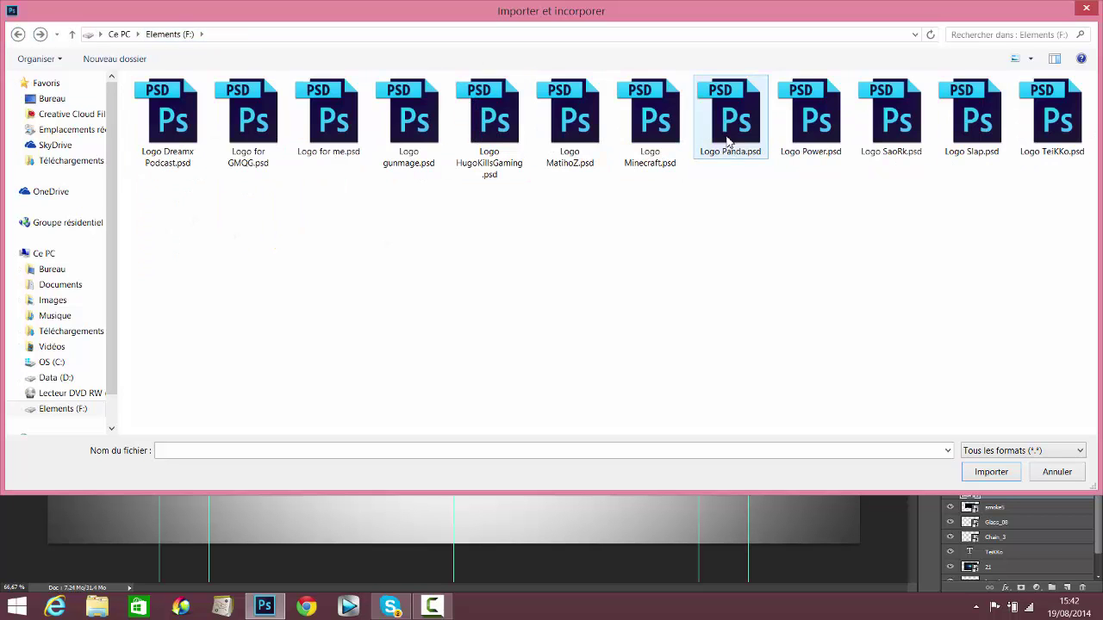
{"action": "key", "text": "BackSpace"}
{"action": "double_click", "coordinate": [810, 121]}
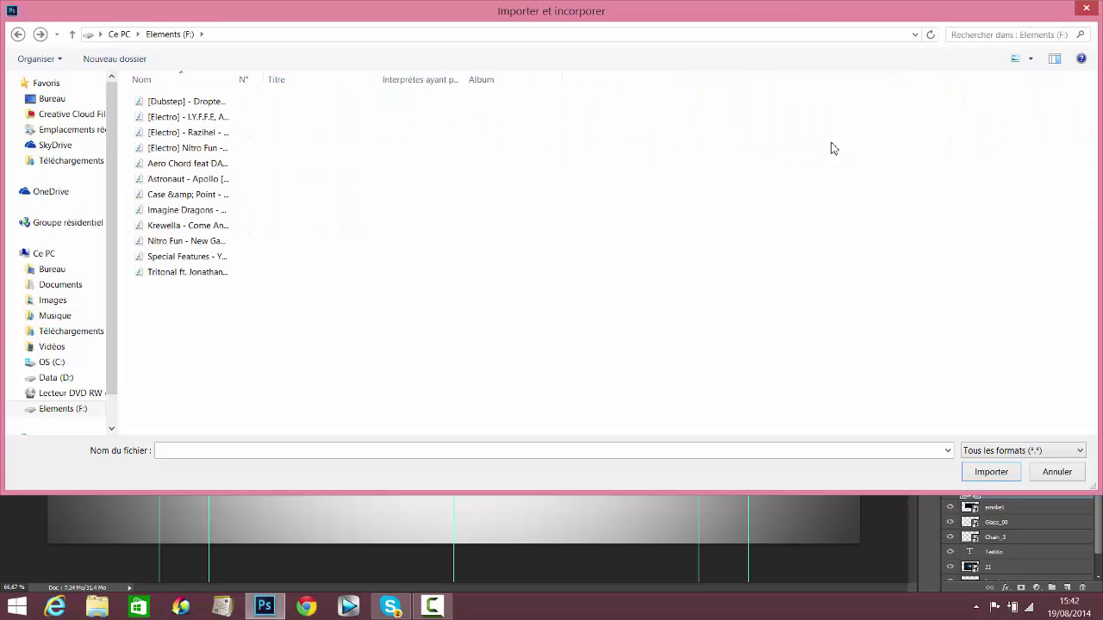
- Look through the fonts in the Polices folder and check the Styles folder, then close the dialog without importing anything
{"action": "left_click", "coordinate": [17, 35]}
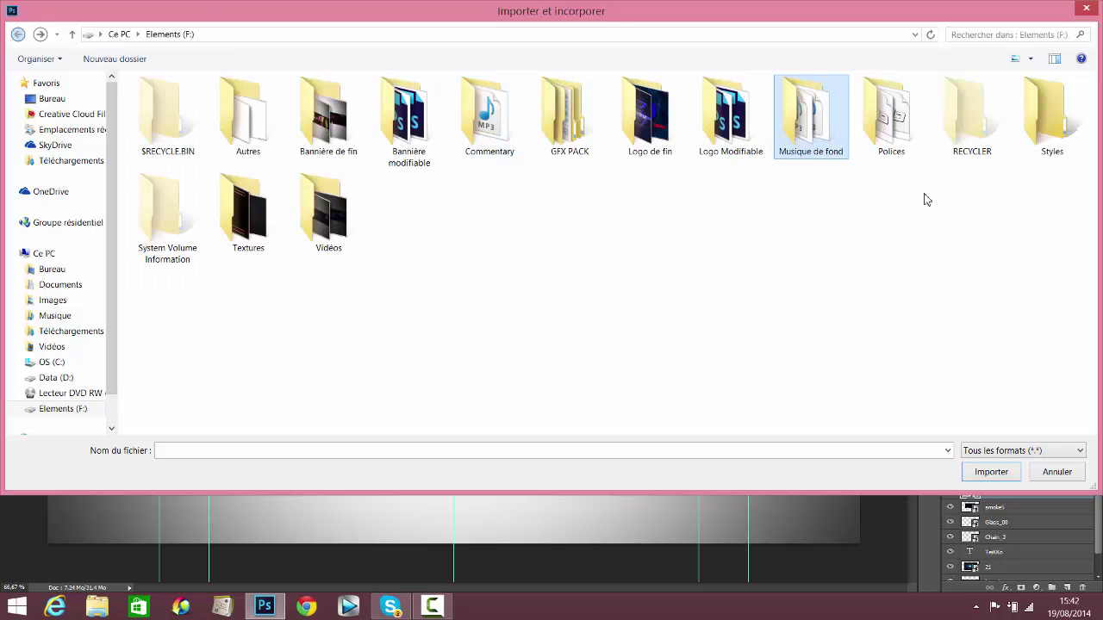
{"action": "double_click", "coordinate": [915, 138]}
{"action": "scroll", "coordinate": [928, 379], "scroll_direction": "down", "scroll_amount": 5}
{"action": "scroll", "coordinate": [994, 362], "scroll_direction": "down", "scroll_amount": 8}
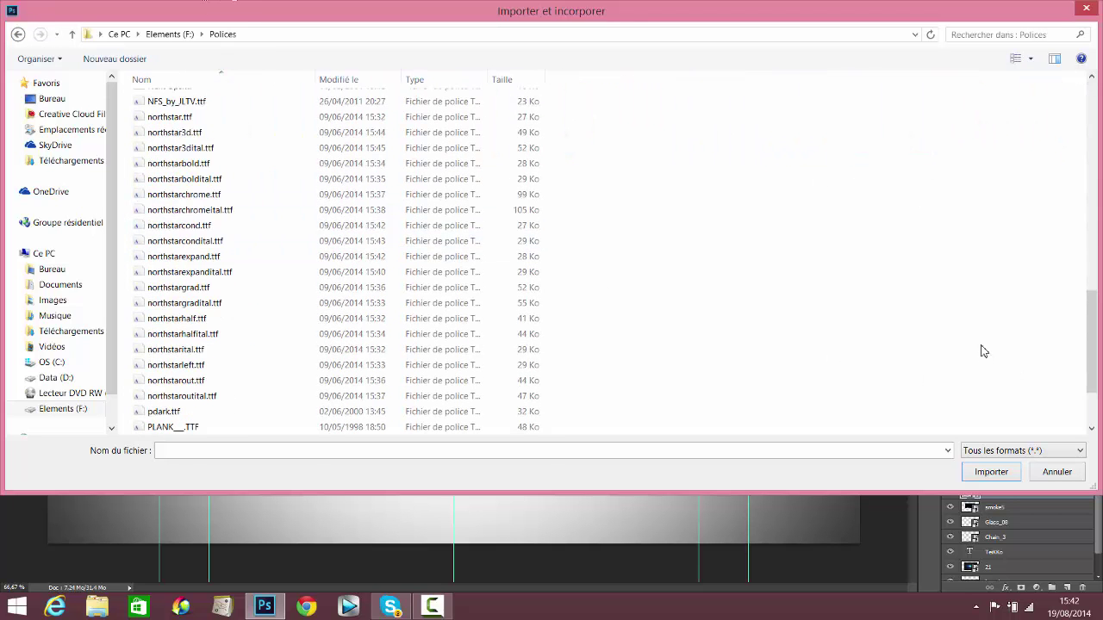
{"action": "scroll", "coordinate": [982, 344], "scroll_direction": "up", "scroll_amount": 6}
{"action": "scroll", "coordinate": [982, 345], "scroll_direction": "up", "scroll_amount": 5}
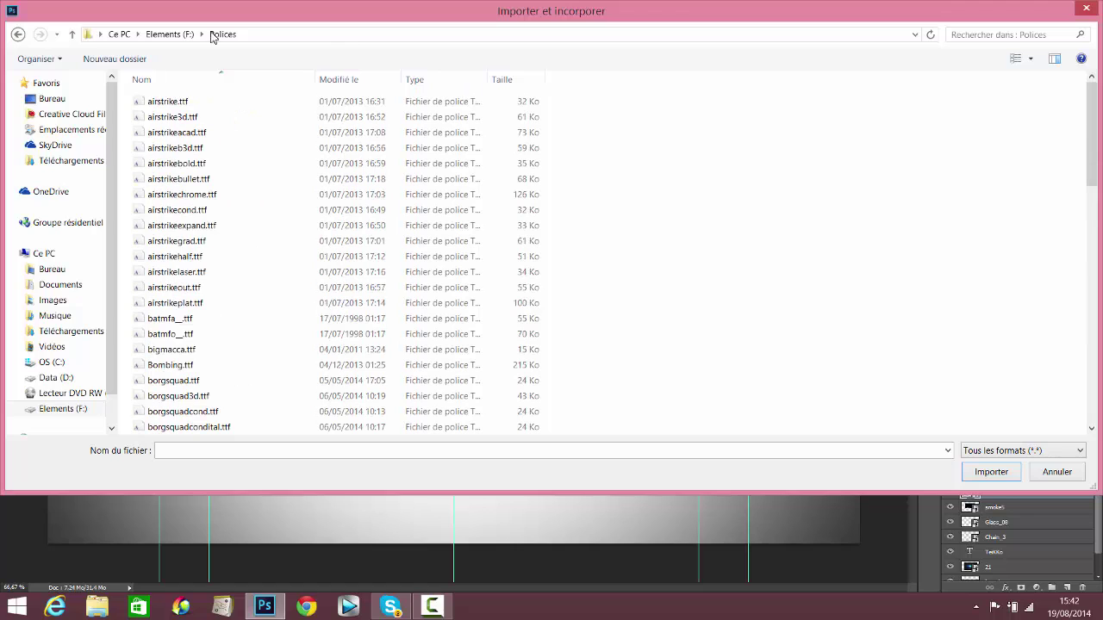
{"action": "left_click", "coordinate": [18, 35]}
{"action": "left_click", "coordinate": [1058, 107]}
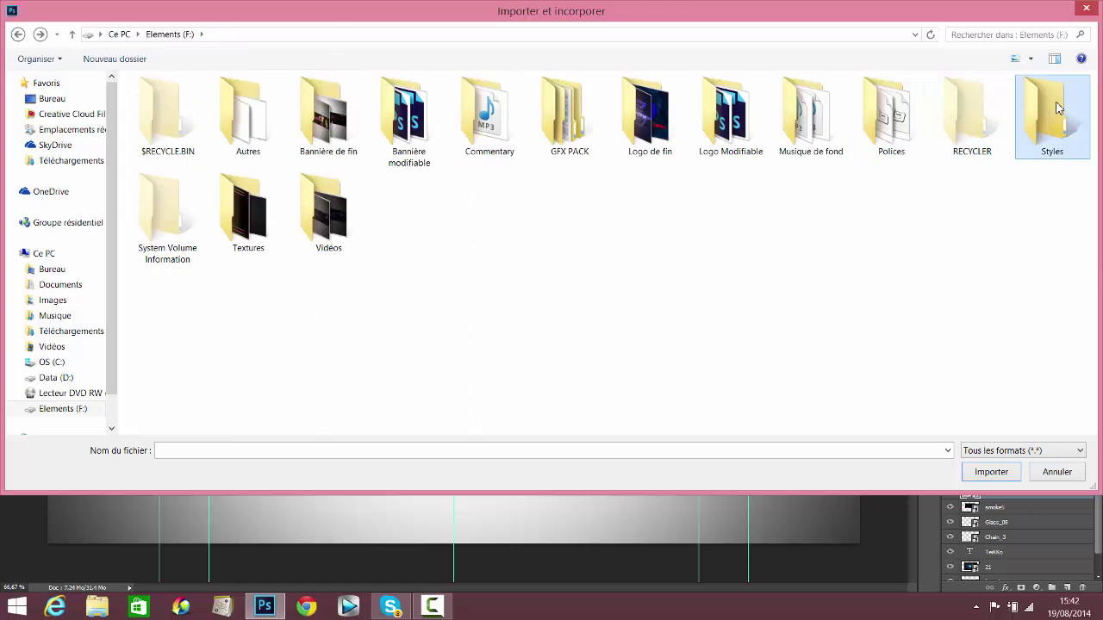
{"action": "double_click", "coordinate": [1058, 106]}
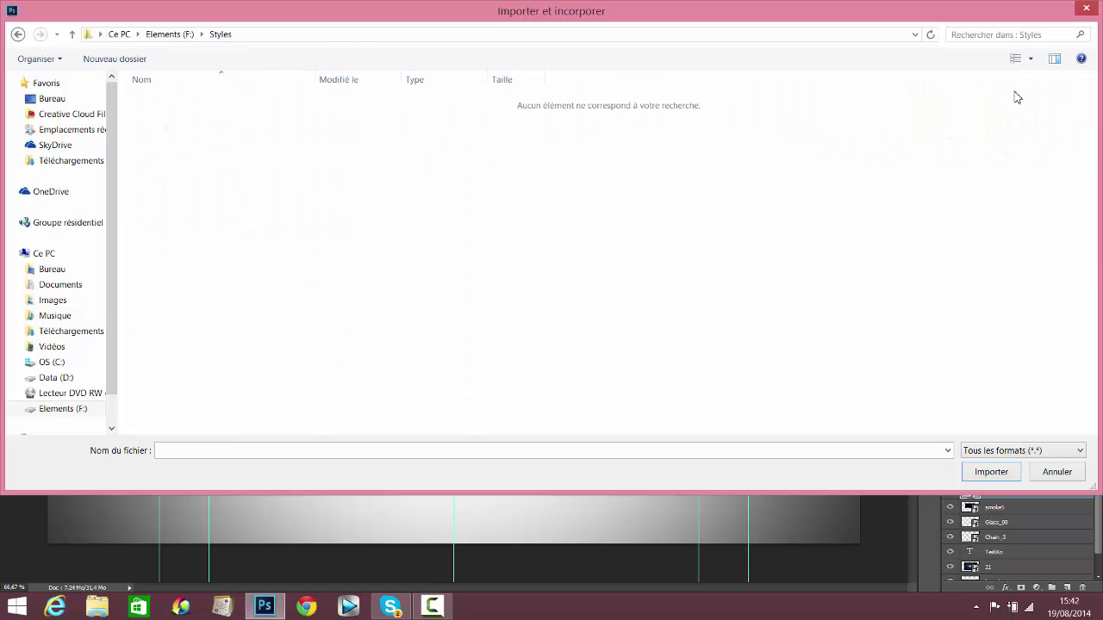
{"action": "left_click", "coordinate": [17, 35]}
{"action": "double_click", "coordinate": [1017, 112]}
{"action": "left_click", "coordinate": [1086, 8]}
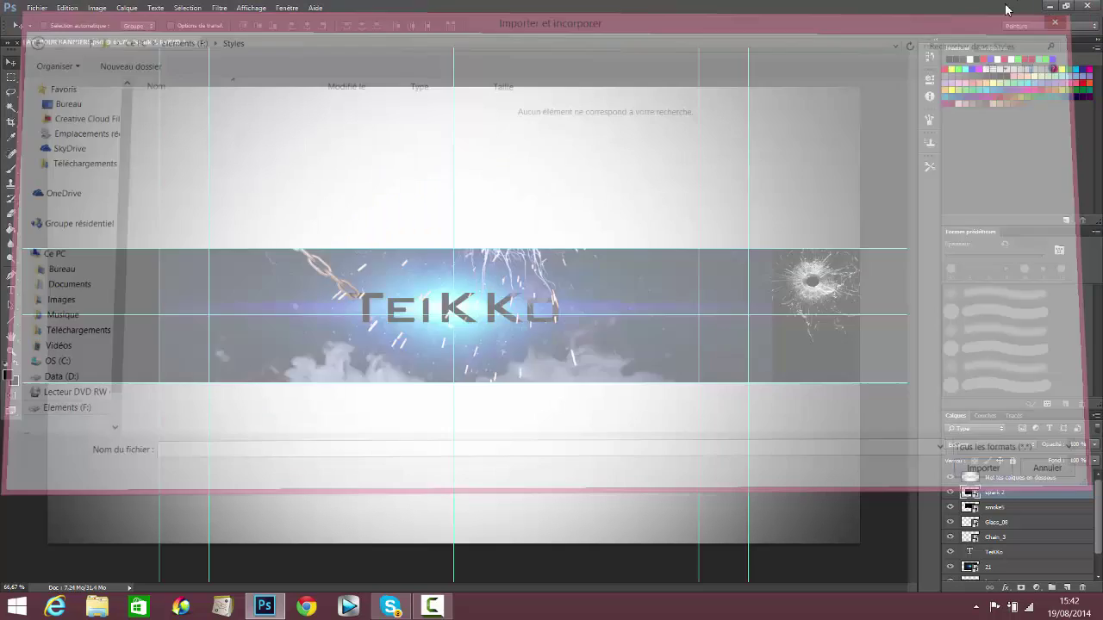
- Show the preset styles and add the text "Boubi" just below and to the right of the TeiKKo title
{"action": "left_click", "coordinate": [1034, 33]}
{"action": "left_click", "coordinate": [1035, 38]}
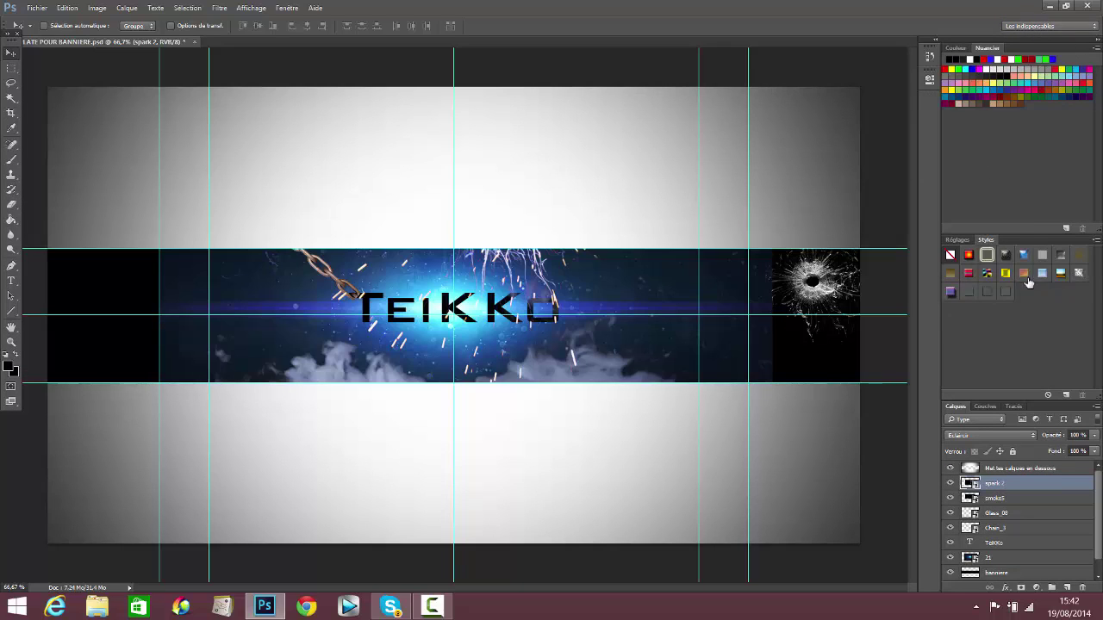
{"action": "left_click", "coordinate": [11, 280]}
{"action": "left_click", "coordinate": [636, 301]}
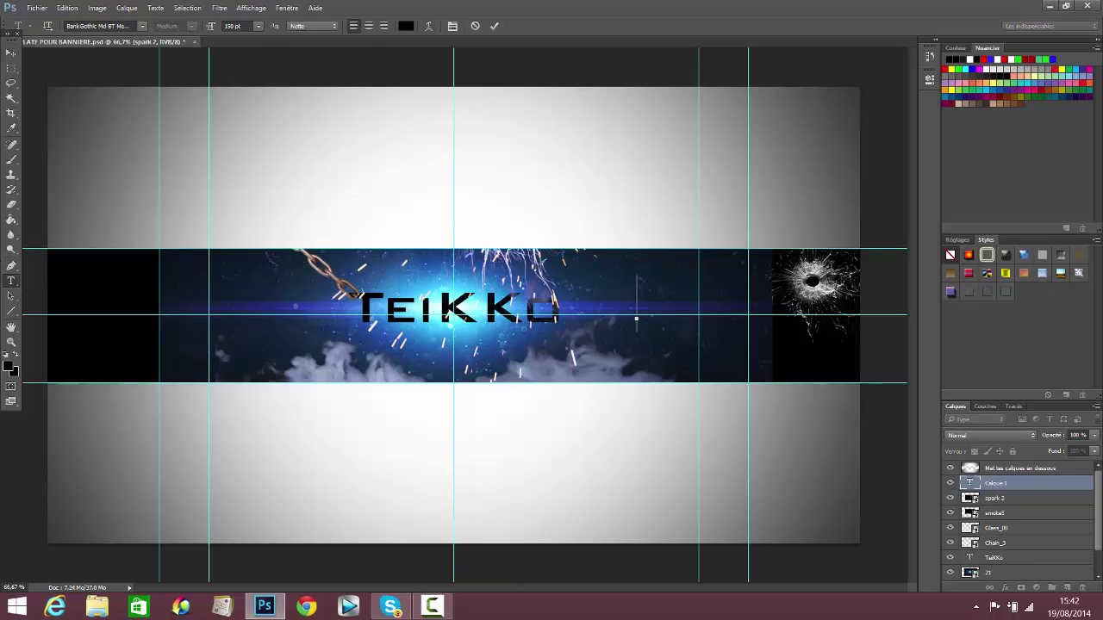
{"action": "type", "text": "Bou"}
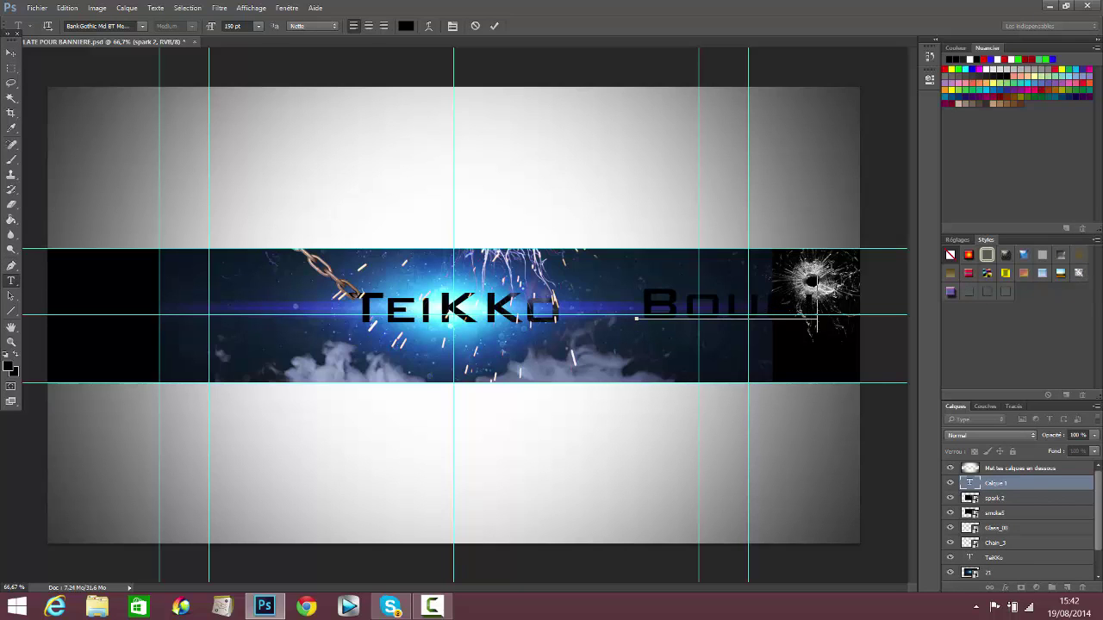
{"action": "left_click_drag", "start_coordinate": [794, 351], "coordinate": [703, 393]}
{"action": "key", "text": "ctrl+a"}
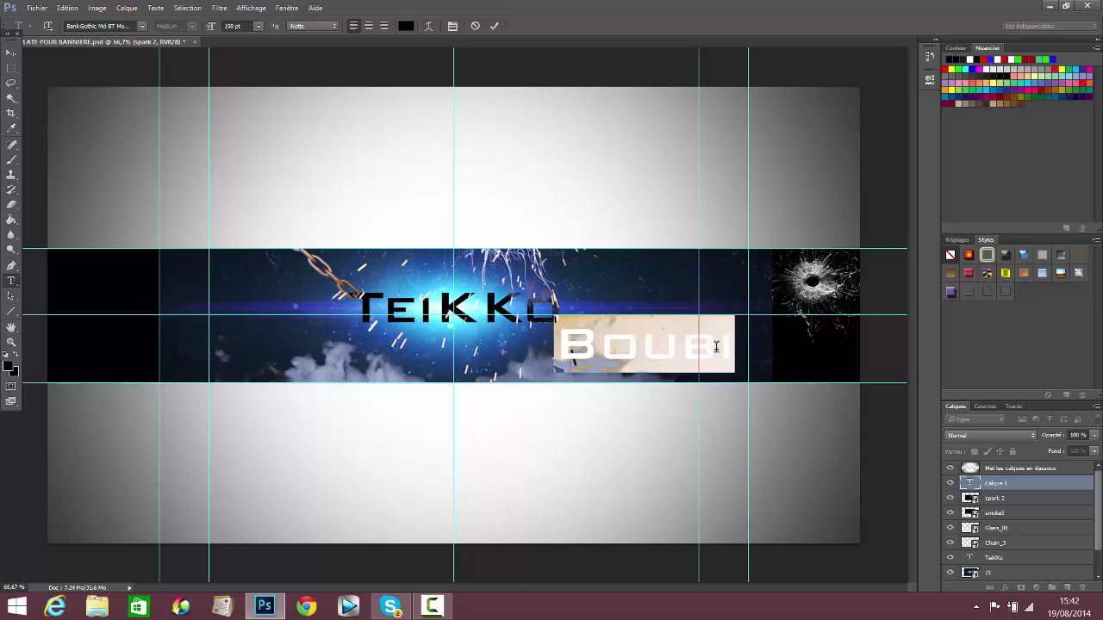
- Try several preset layer styles on the Boubi text, including gradient, pattern and satin effects, and clear the style
{"action": "left_click", "coordinate": [985, 257]}
{"action": "left_click", "coordinate": [970, 274]}
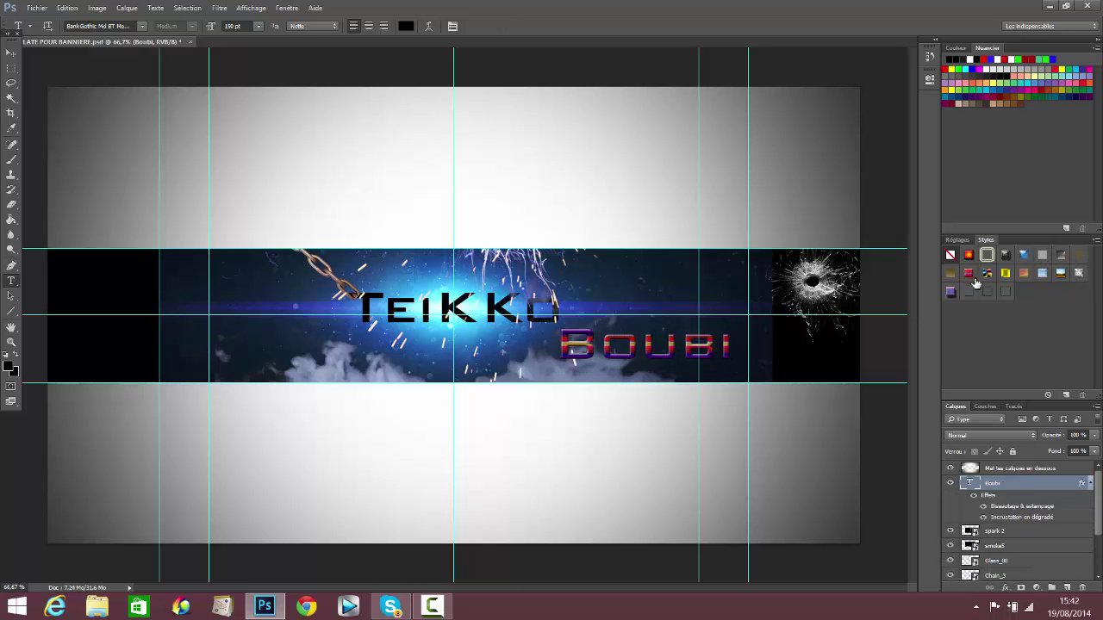
{"action": "left_click", "coordinate": [1026, 274]}
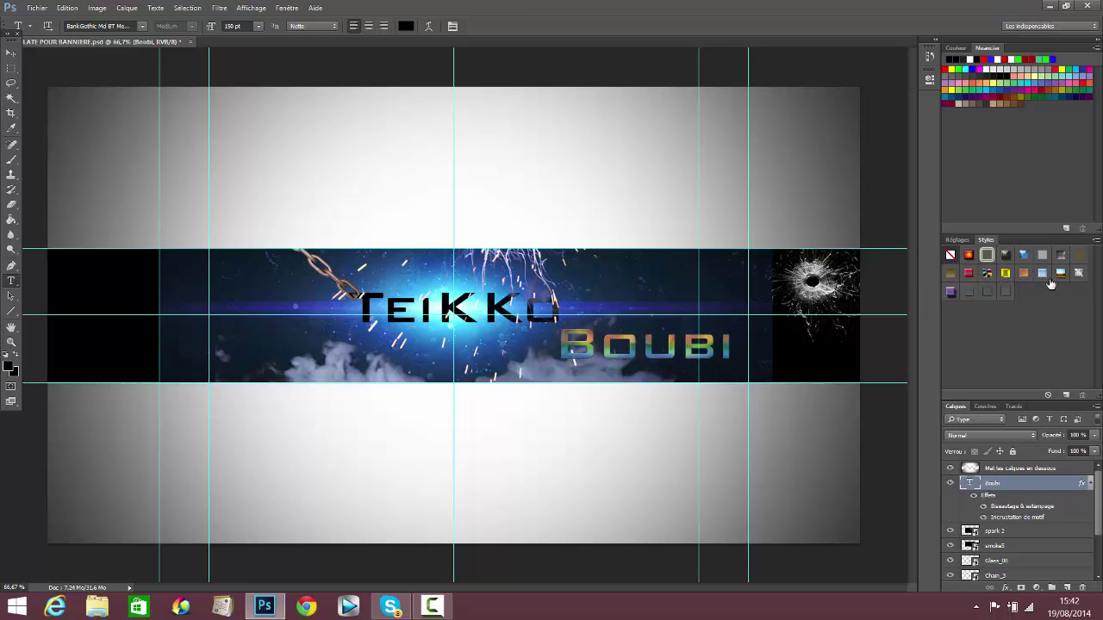
{"action": "left_click", "coordinate": [1061, 274]}
{"action": "left_click", "coordinate": [1077, 274]}
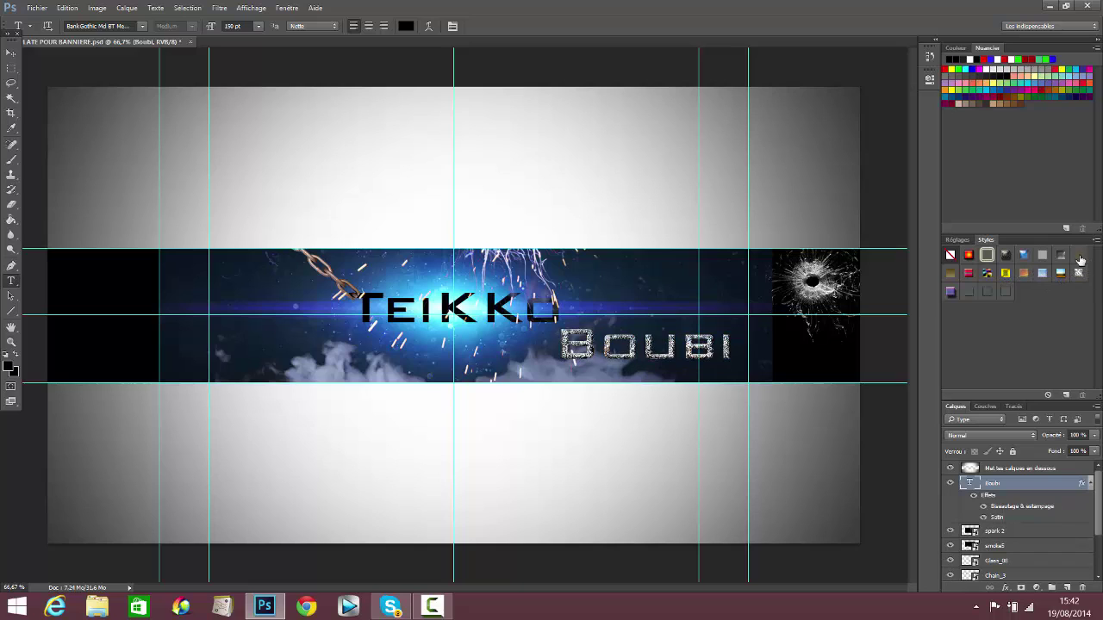
{"action": "left_click", "coordinate": [1080, 256]}
{"action": "left_click", "coordinate": [1050, 272]}
{"action": "left_click", "coordinate": [1007, 274]}
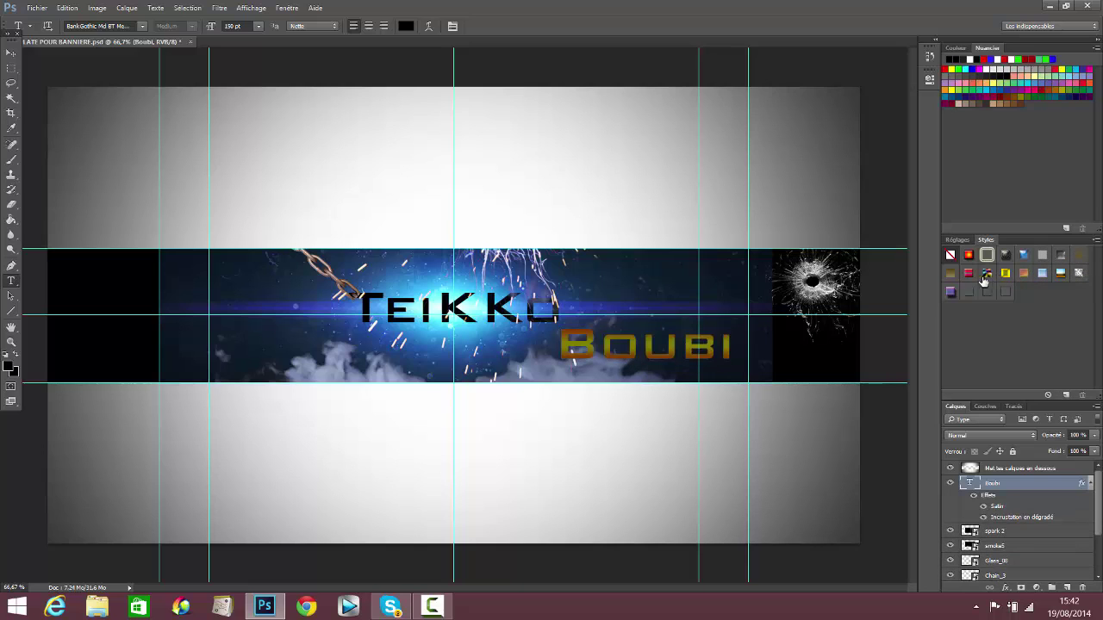
{"action": "left_click", "coordinate": [969, 274]}
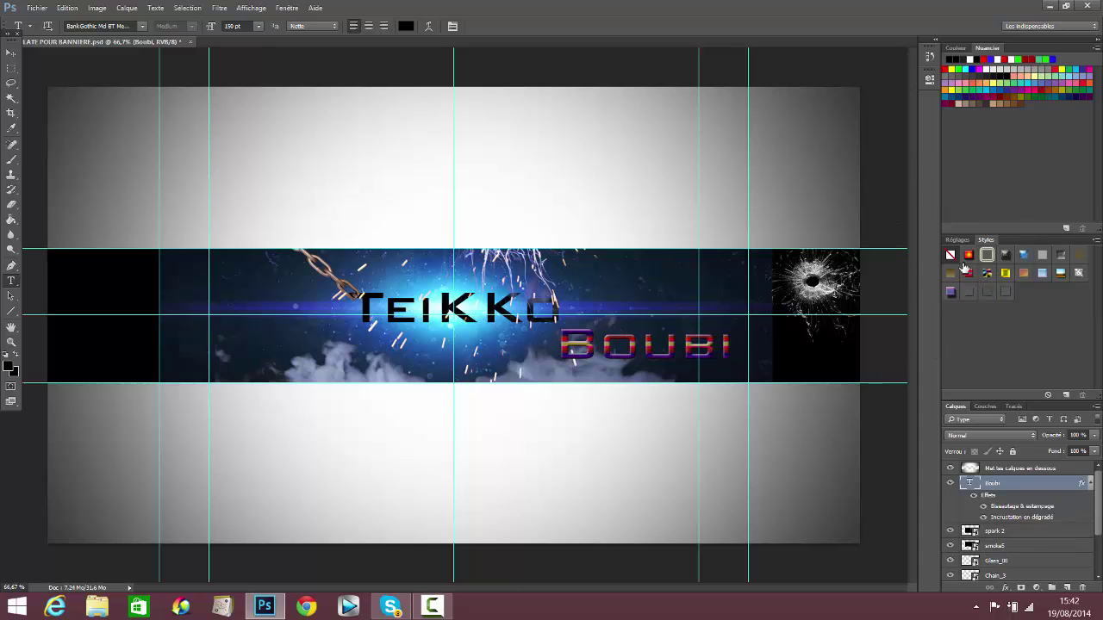
{"action": "left_click", "coordinate": [950, 255]}
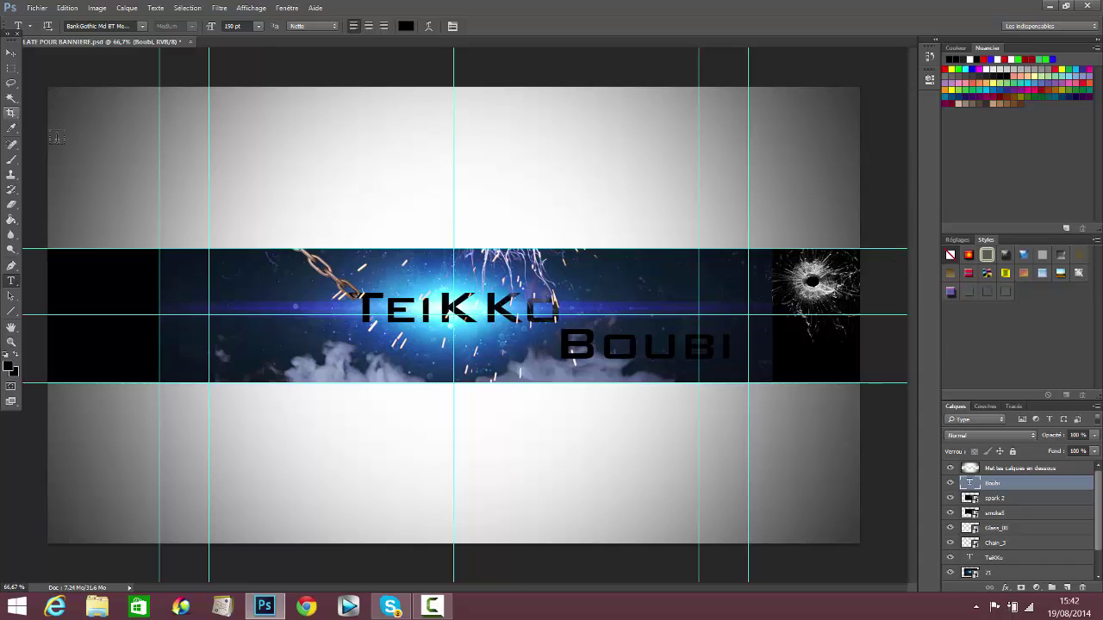
- Look through the Textures and Vidéos folders on the Elements (F:) drive through the embed dialog
{"action": "left_click", "coordinate": [36, 8]}
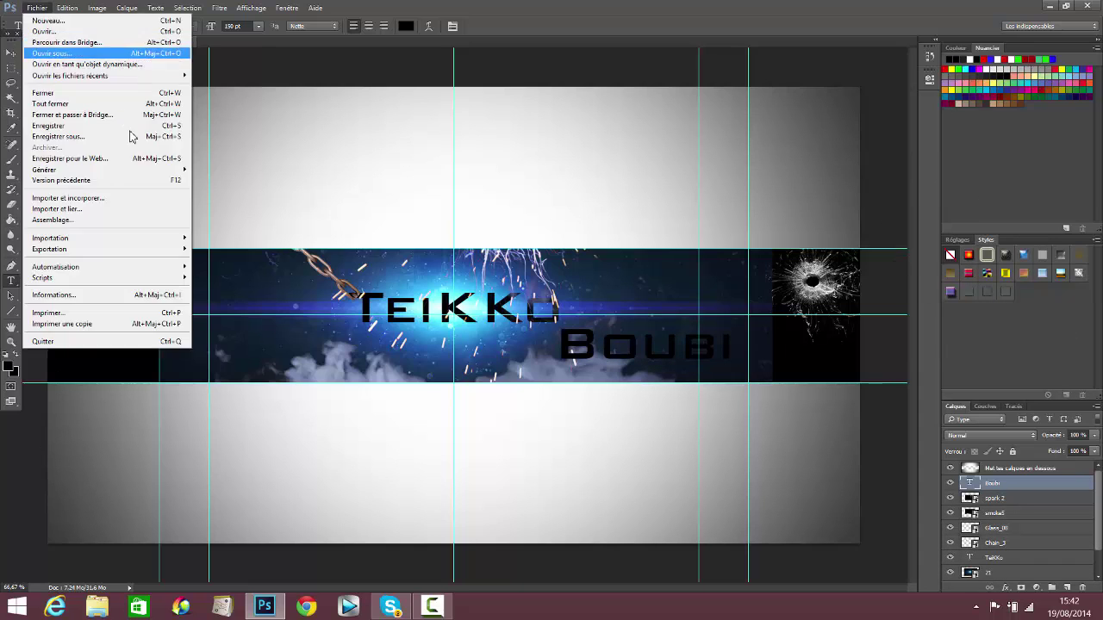
{"action": "left_click", "coordinate": [86, 197]}
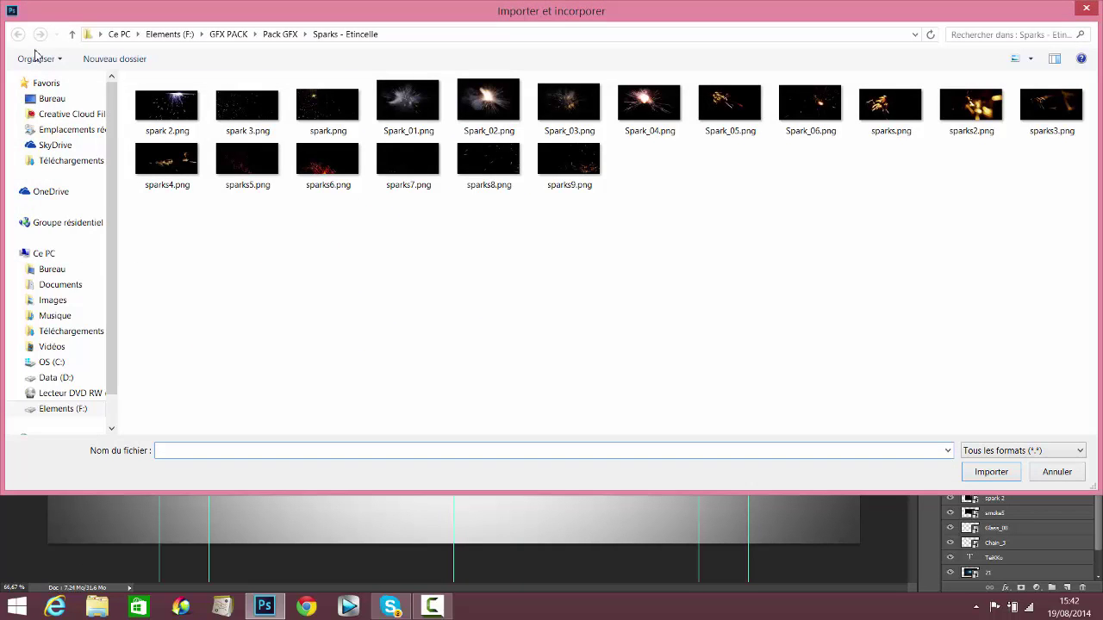
{"action": "left_click", "coordinate": [163, 35]}
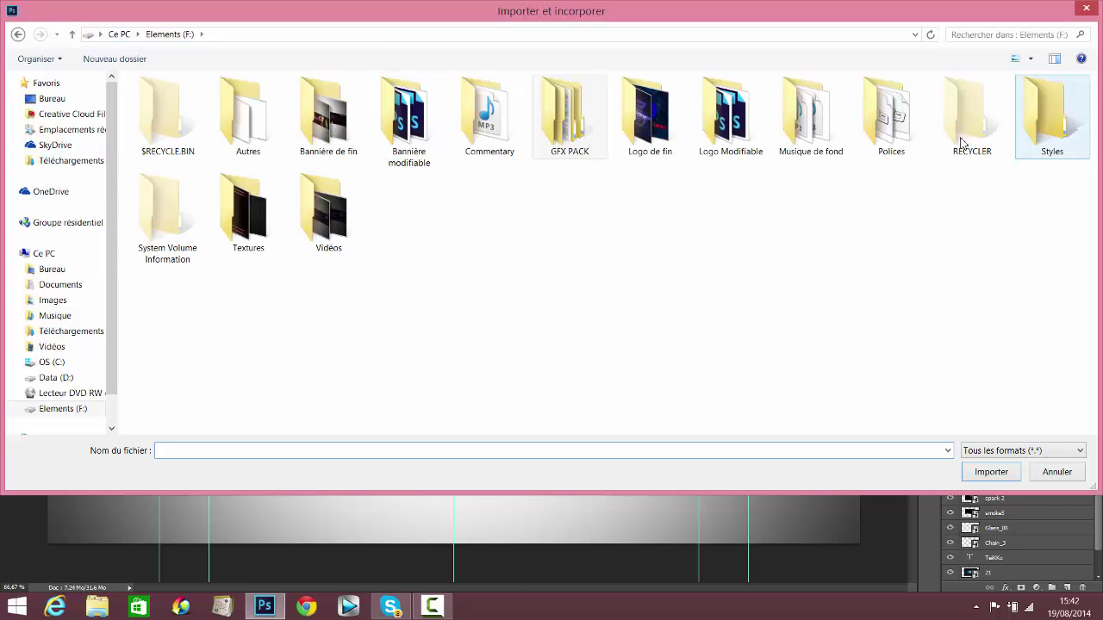
{"action": "double_click", "coordinate": [243, 223]}
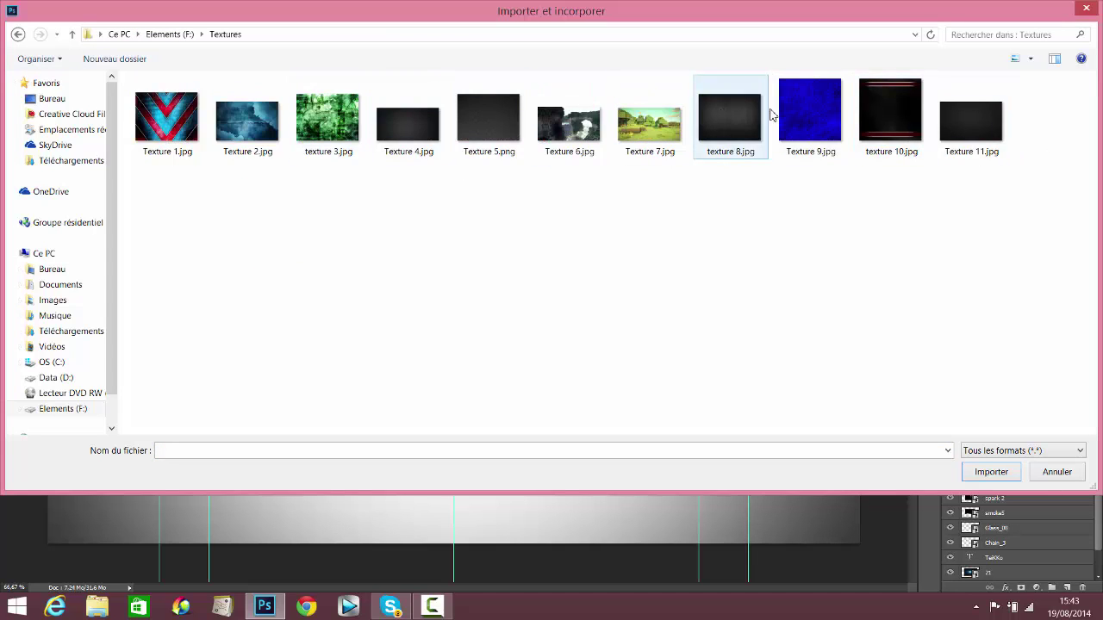
{"action": "left_click", "coordinate": [17, 35]}
{"action": "double_click", "coordinate": [302, 209]}
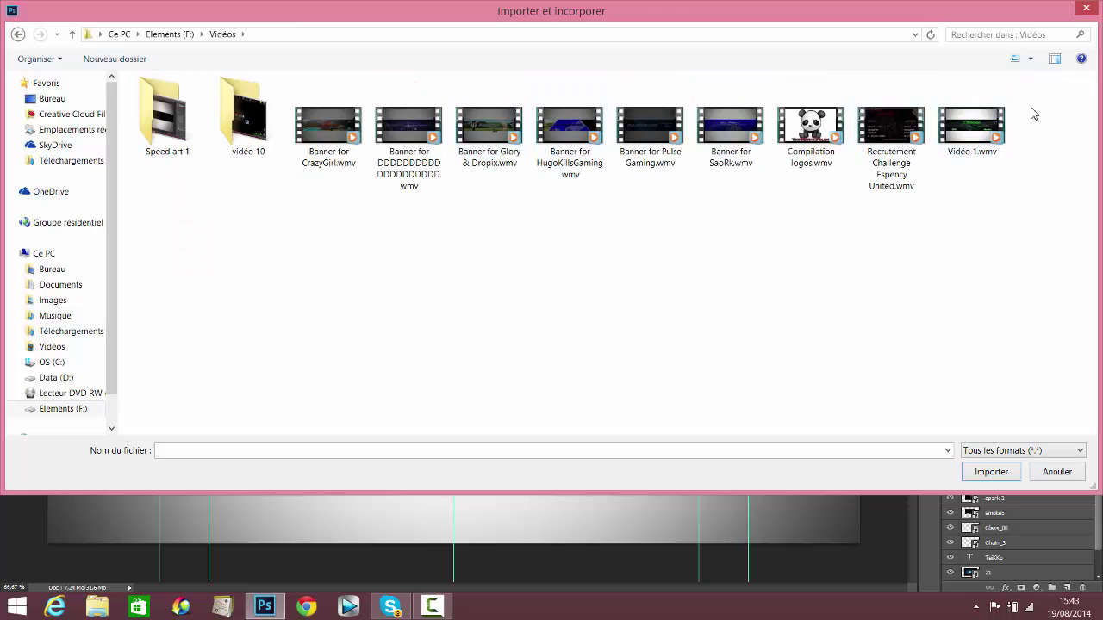
{"action": "left_click", "coordinate": [17, 35]}
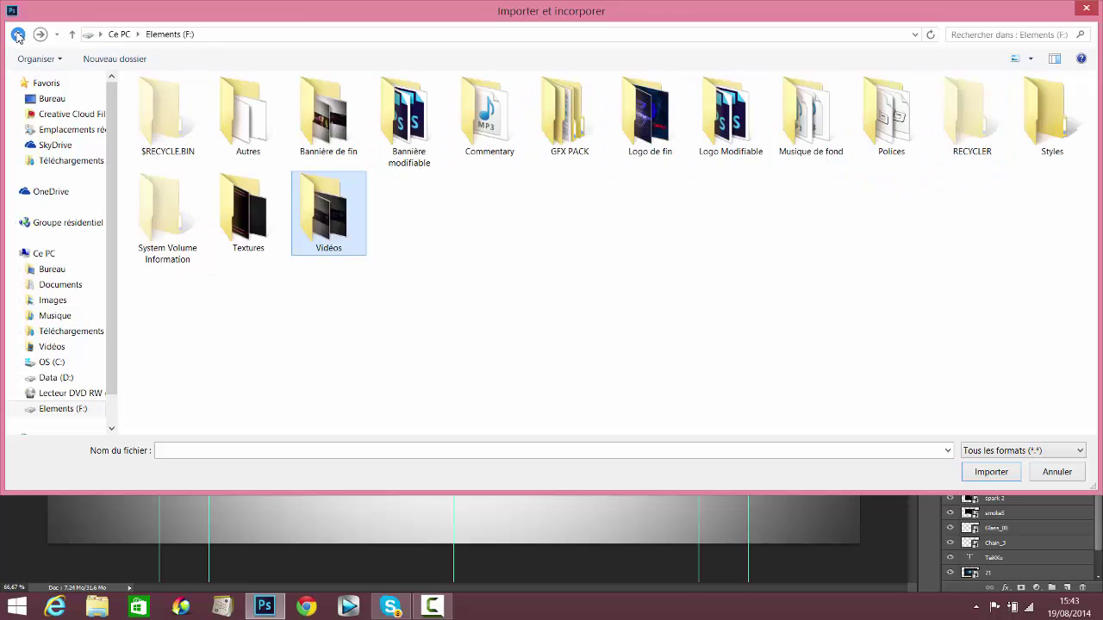
- Look through the finished banners in the Bannière de fin folder and close the dialog without importing anything
{"action": "double_click", "coordinate": [303, 139]}
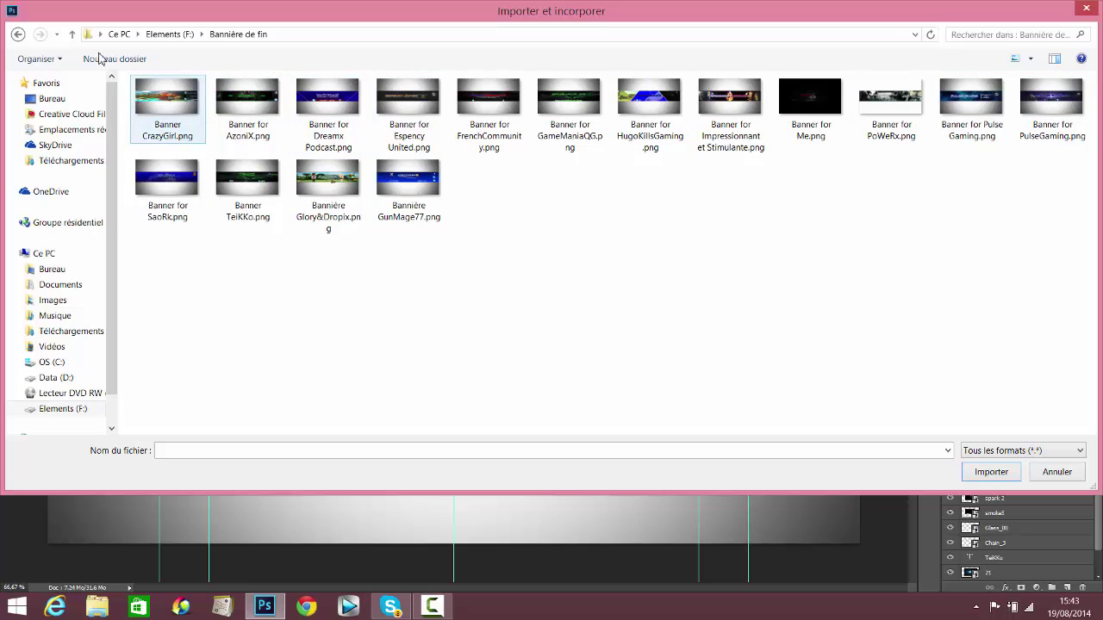
{"action": "left_click", "coordinate": [17, 34]}
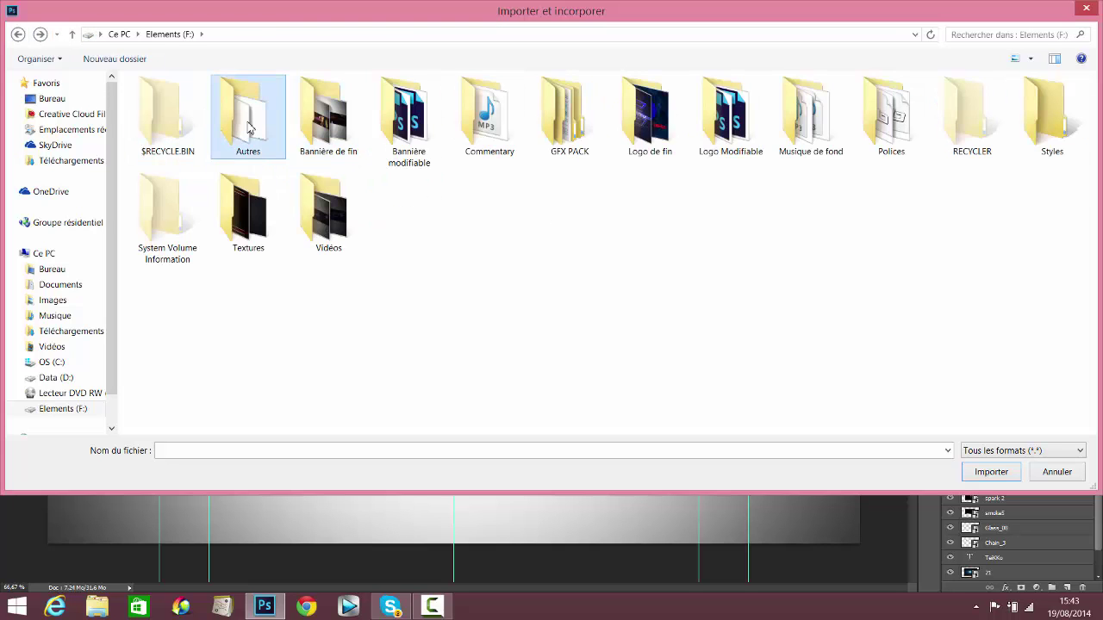
{"action": "left_click", "coordinate": [17, 35]}
{"action": "left_click", "coordinate": [17, 35]}
{"action": "left_click", "coordinate": [1085, 8]}
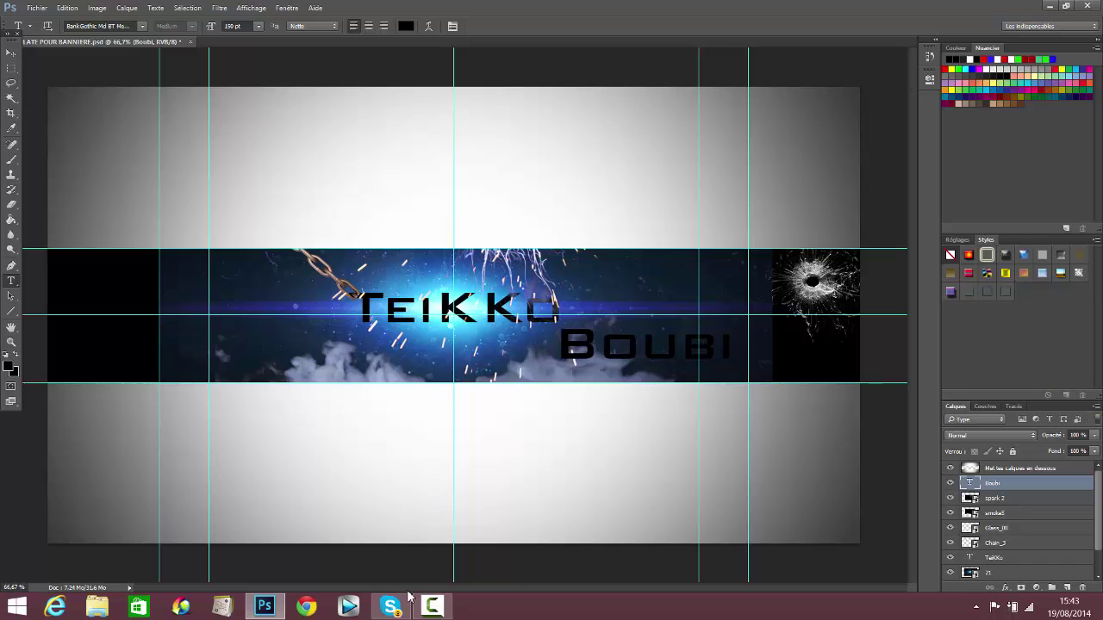
{"action": "left_click", "coordinate": [434, 608]}
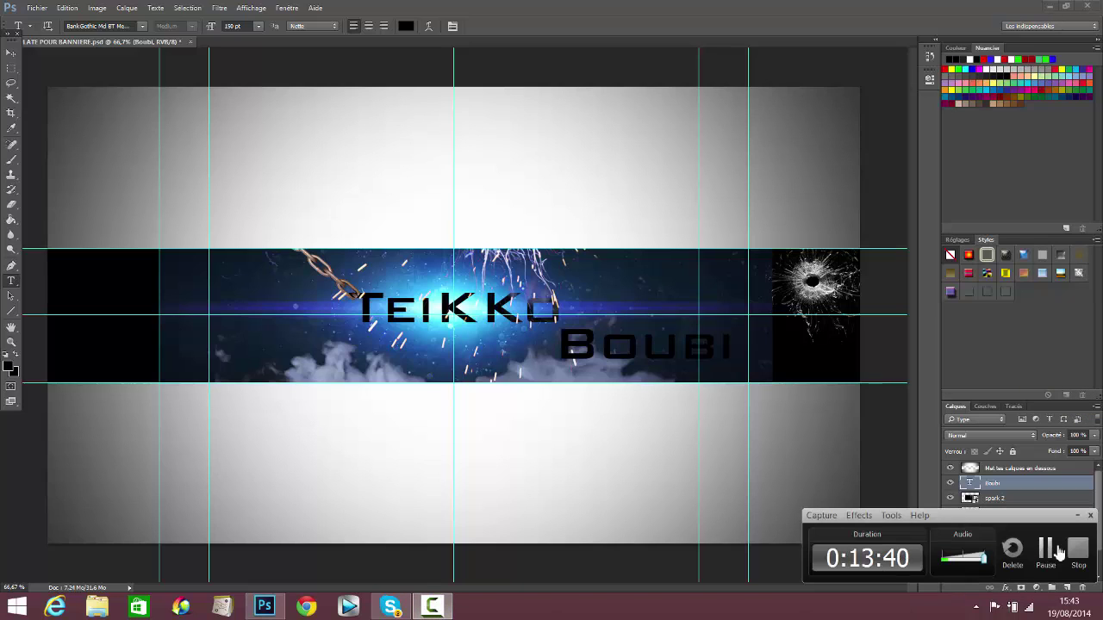